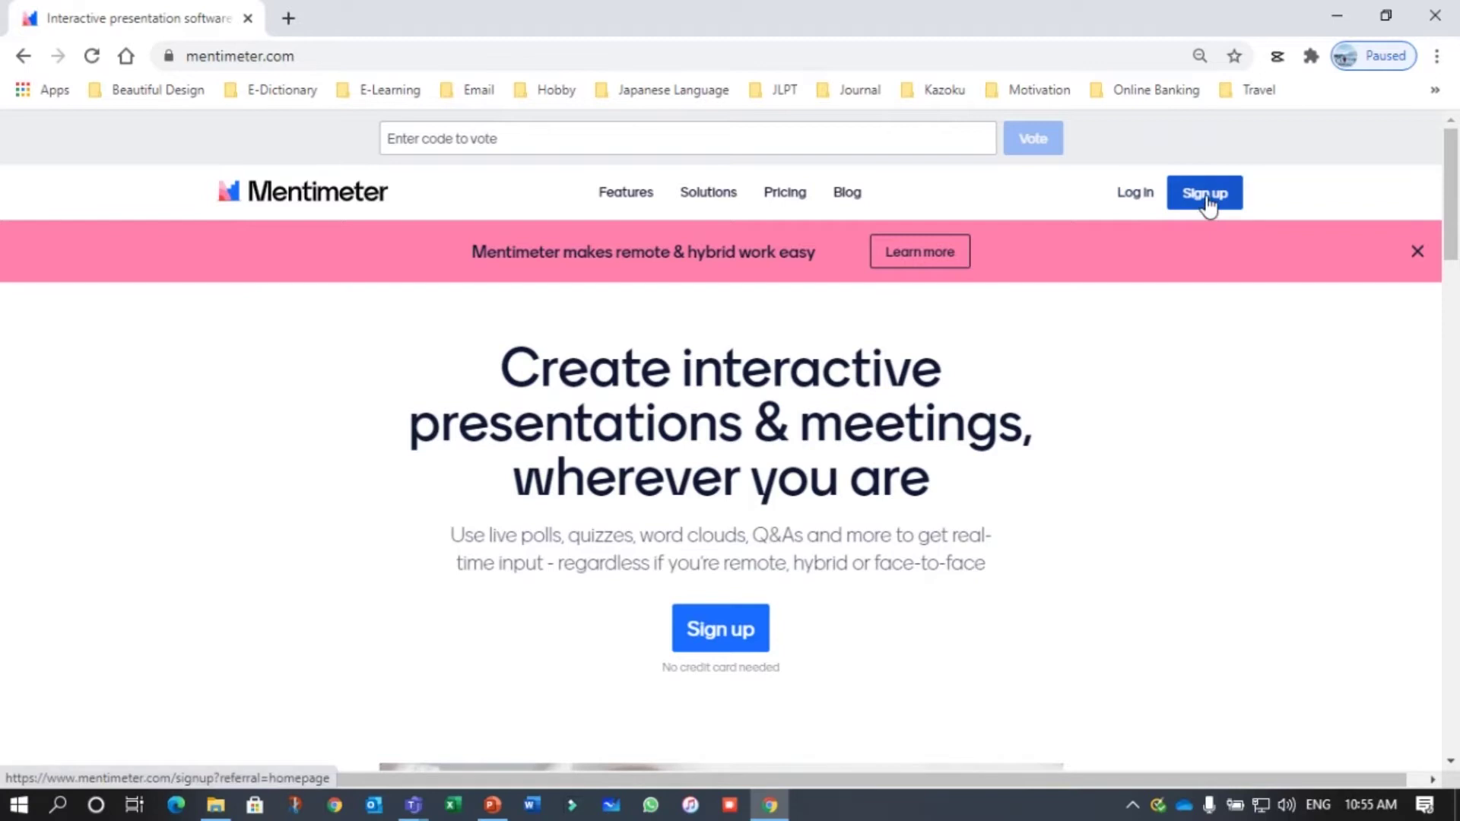
Log in to the existing Mentimeter account and create a new presentation named "Mentimeter"
{"action": "left_click", "coordinate": [1137, 195]}
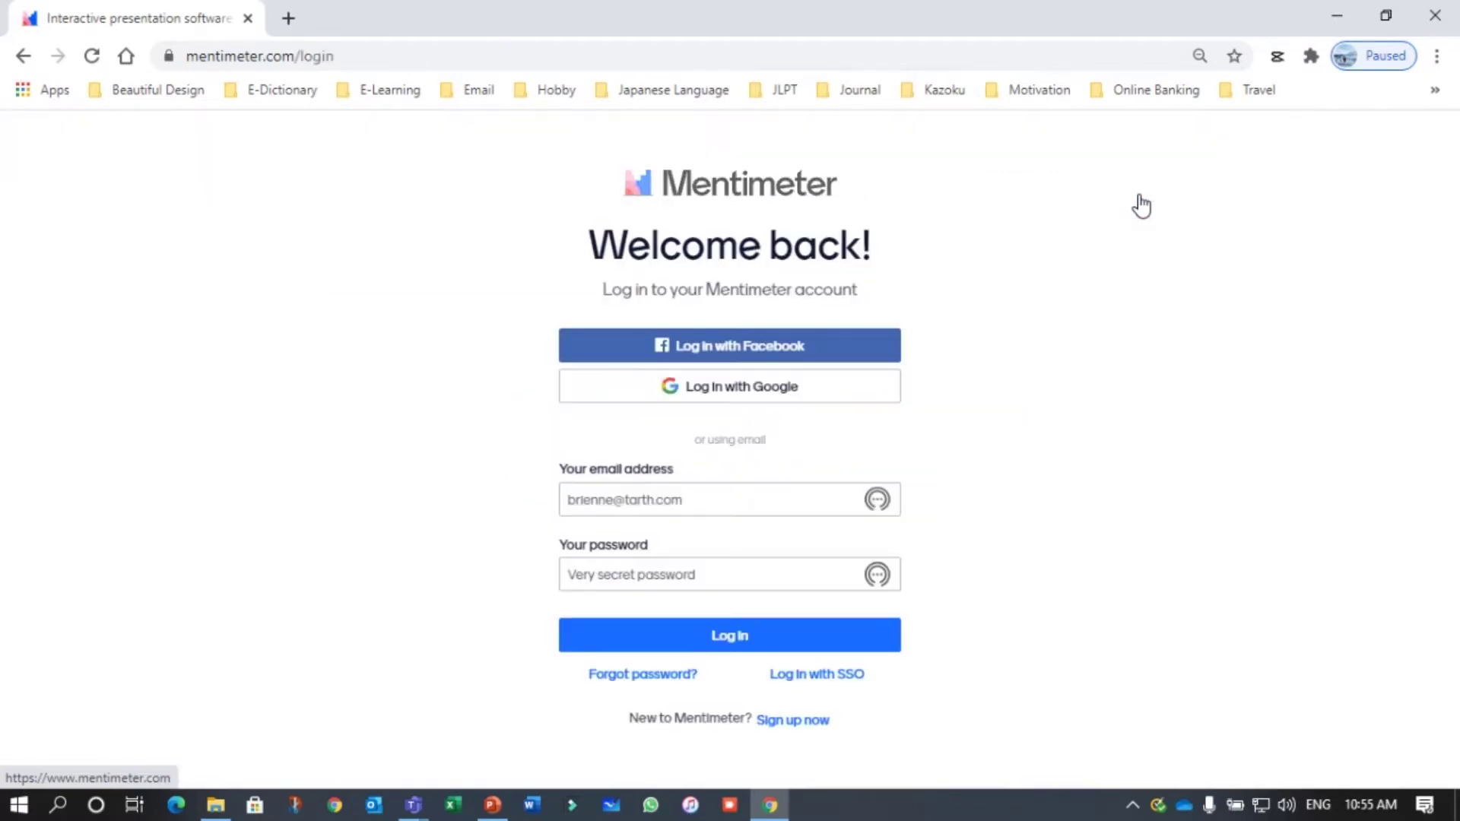
{"action": "left_click", "coordinate": [728, 639]}
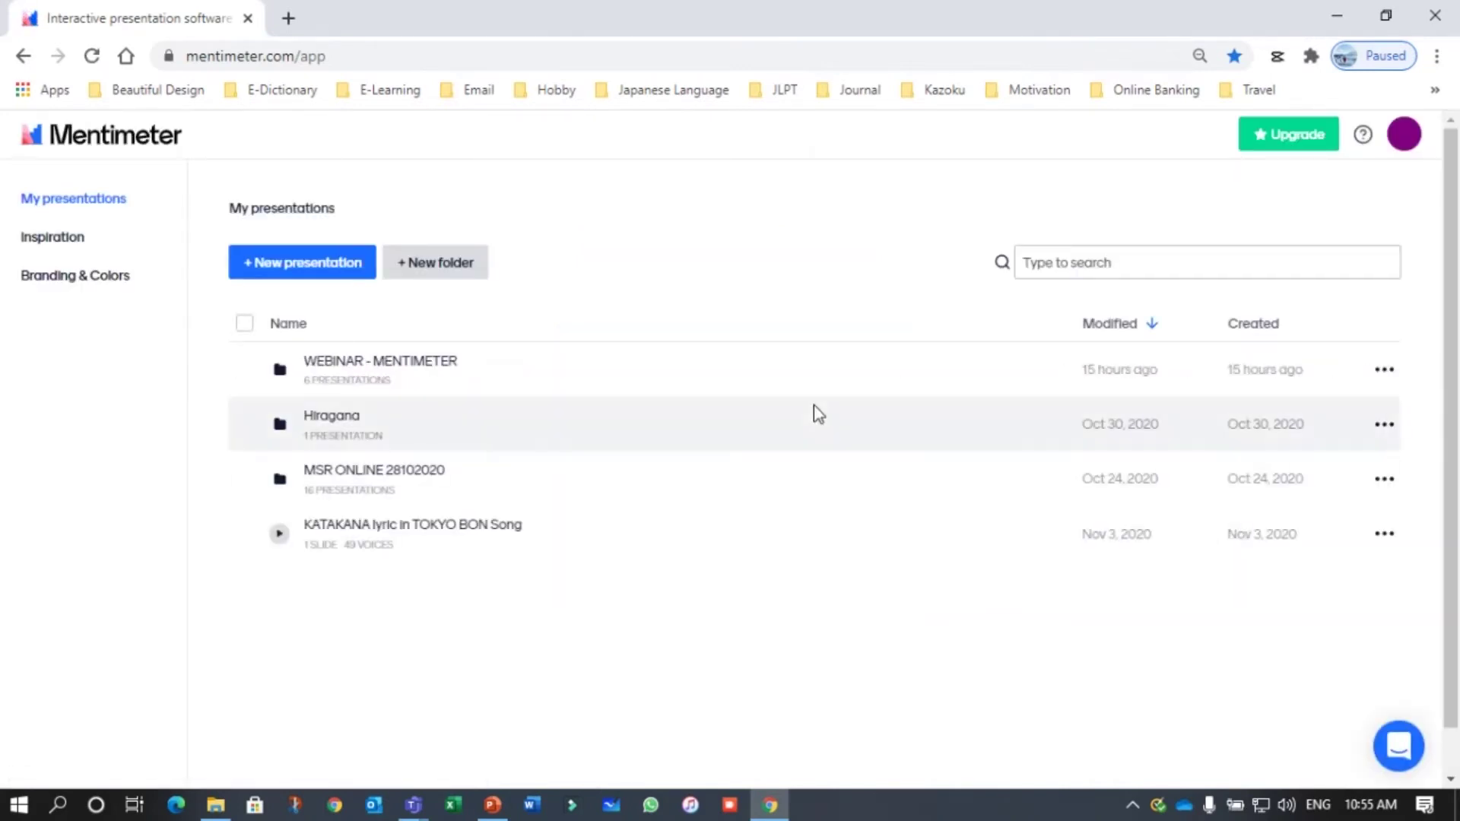
{"action": "left_click", "coordinate": [302, 265]}
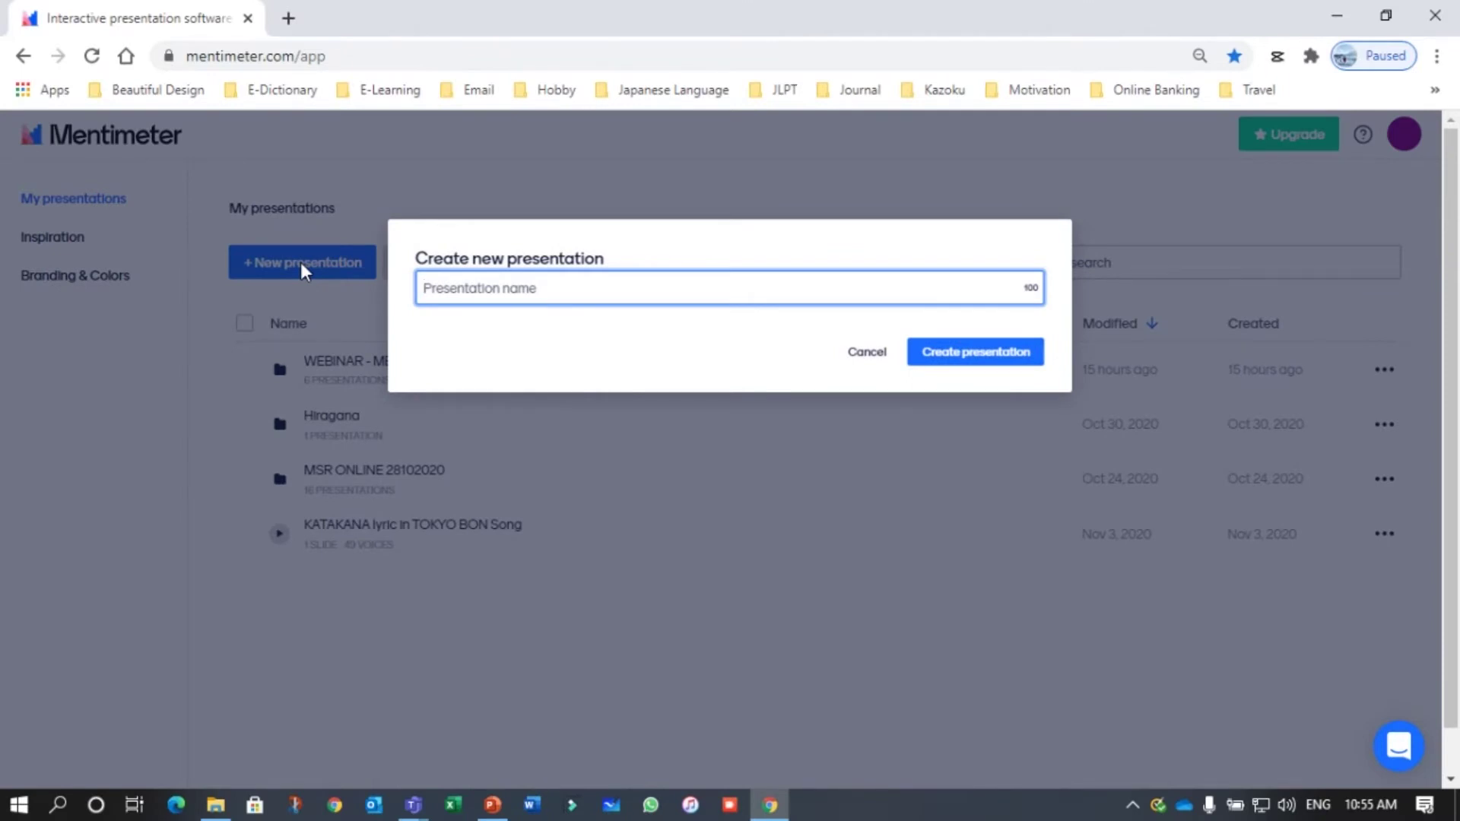
{"action": "type", "text": "try"}
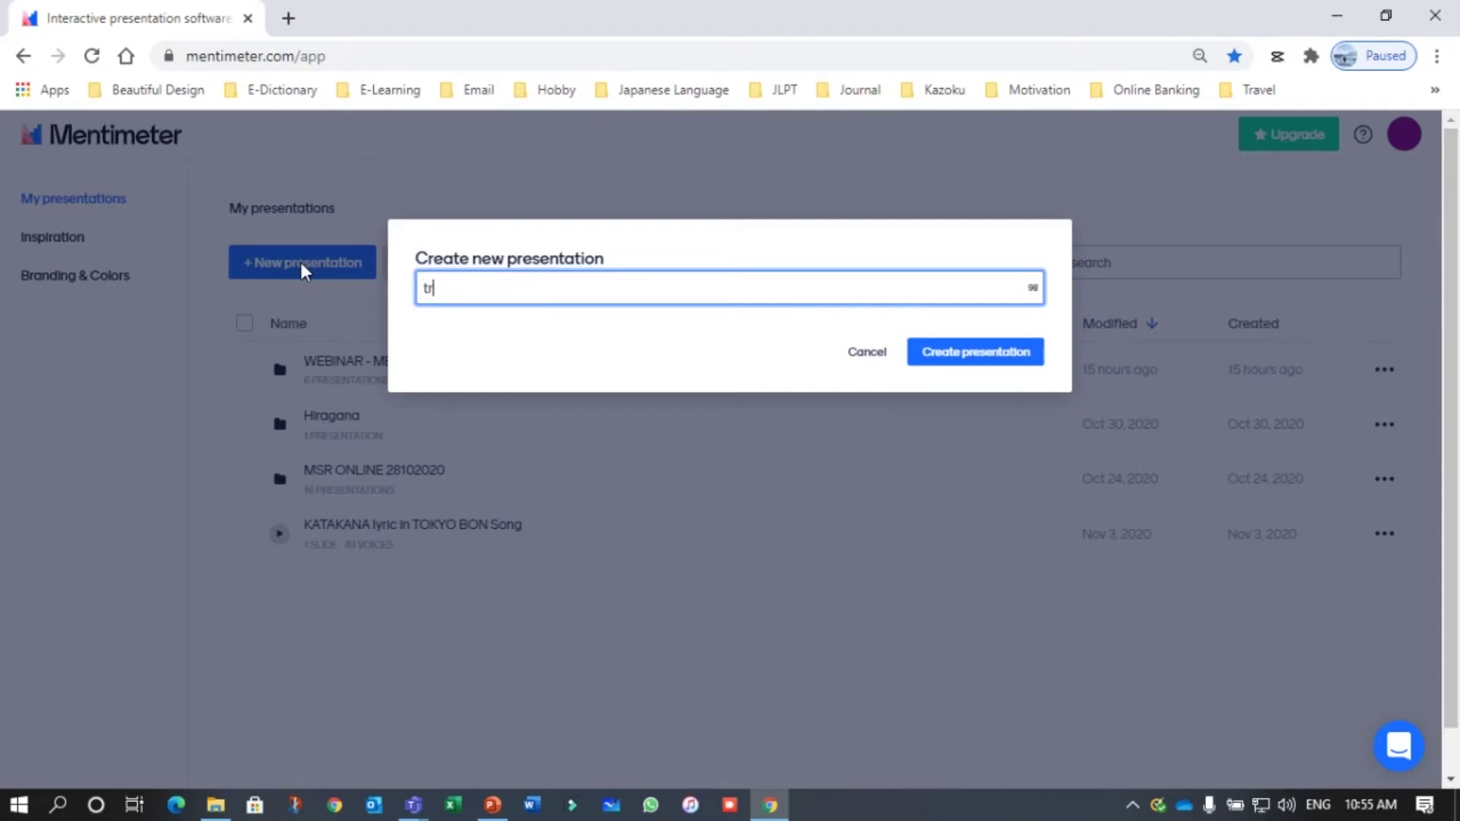
{"action": "key", "text": "BackSpace"}
{"action": "key", "text": "BackSpace"}
{"action": "key", "text": "BackSpace"}
{"action": "type", "text": "Mentimeter"}
{"action": "left_click", "coordinate": [948, 364]}
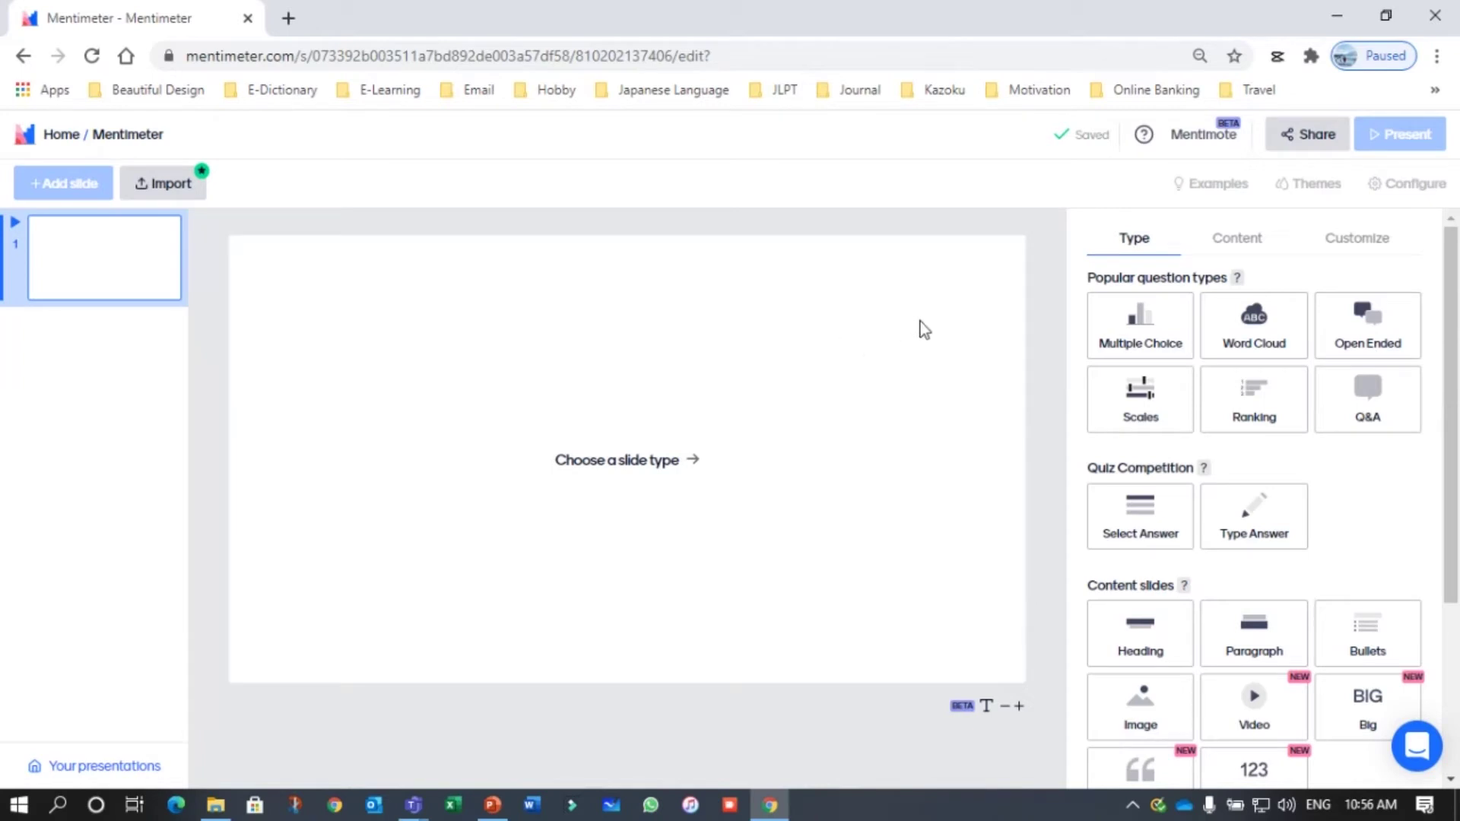
Make the first slide a Ranking question and set its question to "Makanan yang paling sedap"
{"action": "left_click", "coordinate": [1137, 320]}
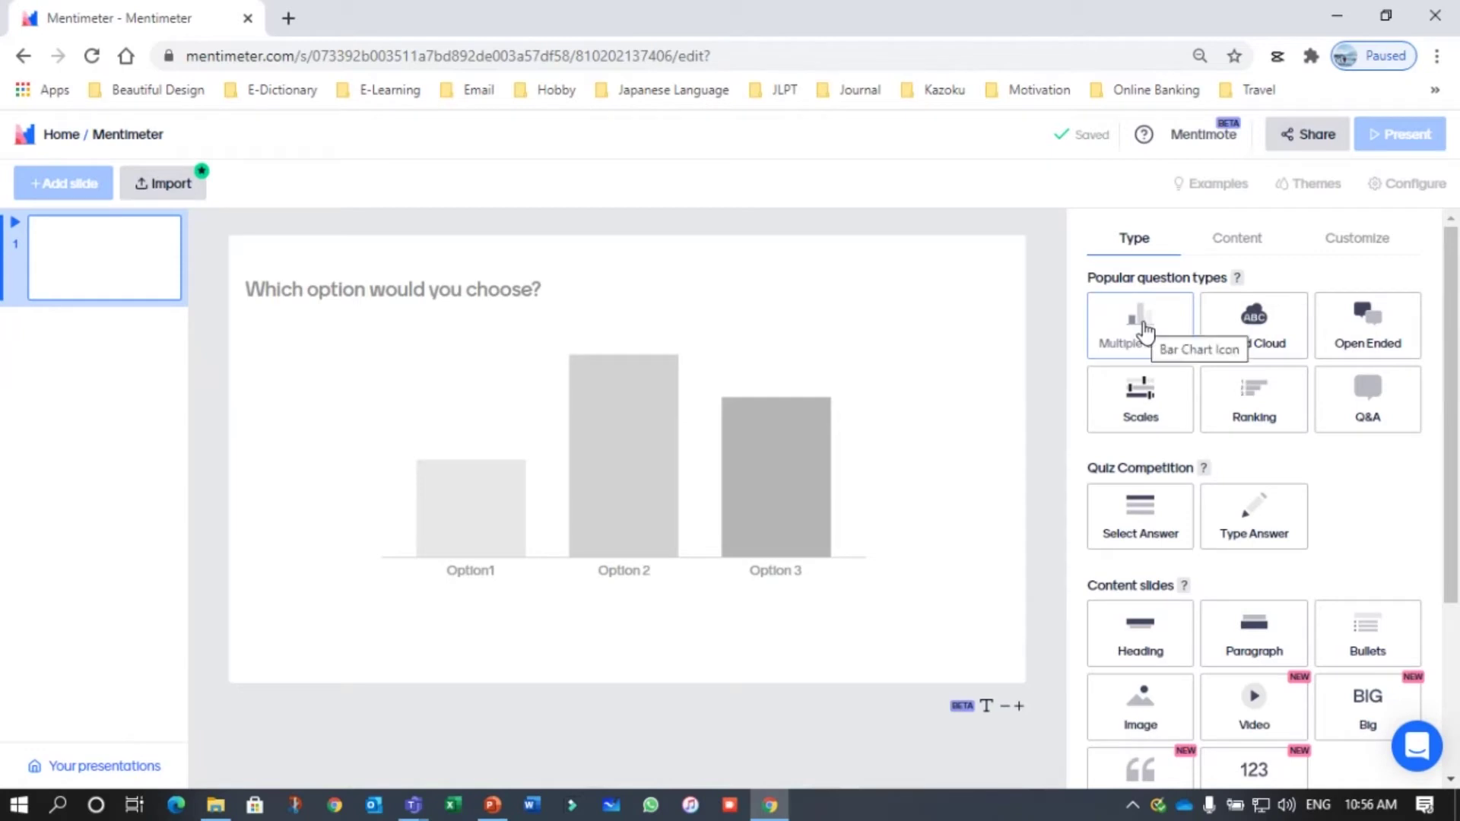
{"action": "left_click", "coordinate": [1254, 403]}
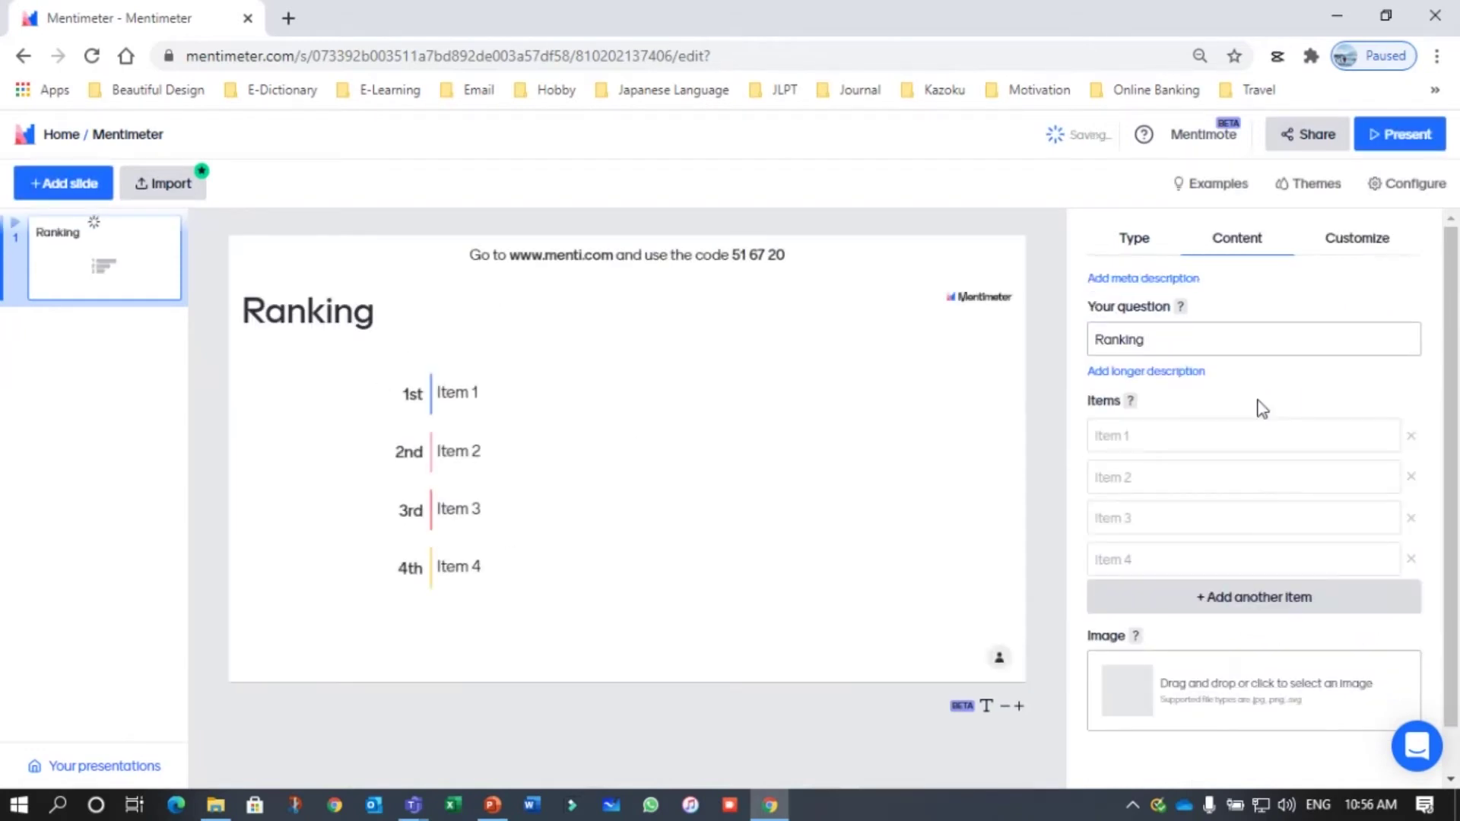
{"action": "left_click", "coordinate": [1161, 346]}
{"action": "left_click", "coordinate": [1158, 346]}
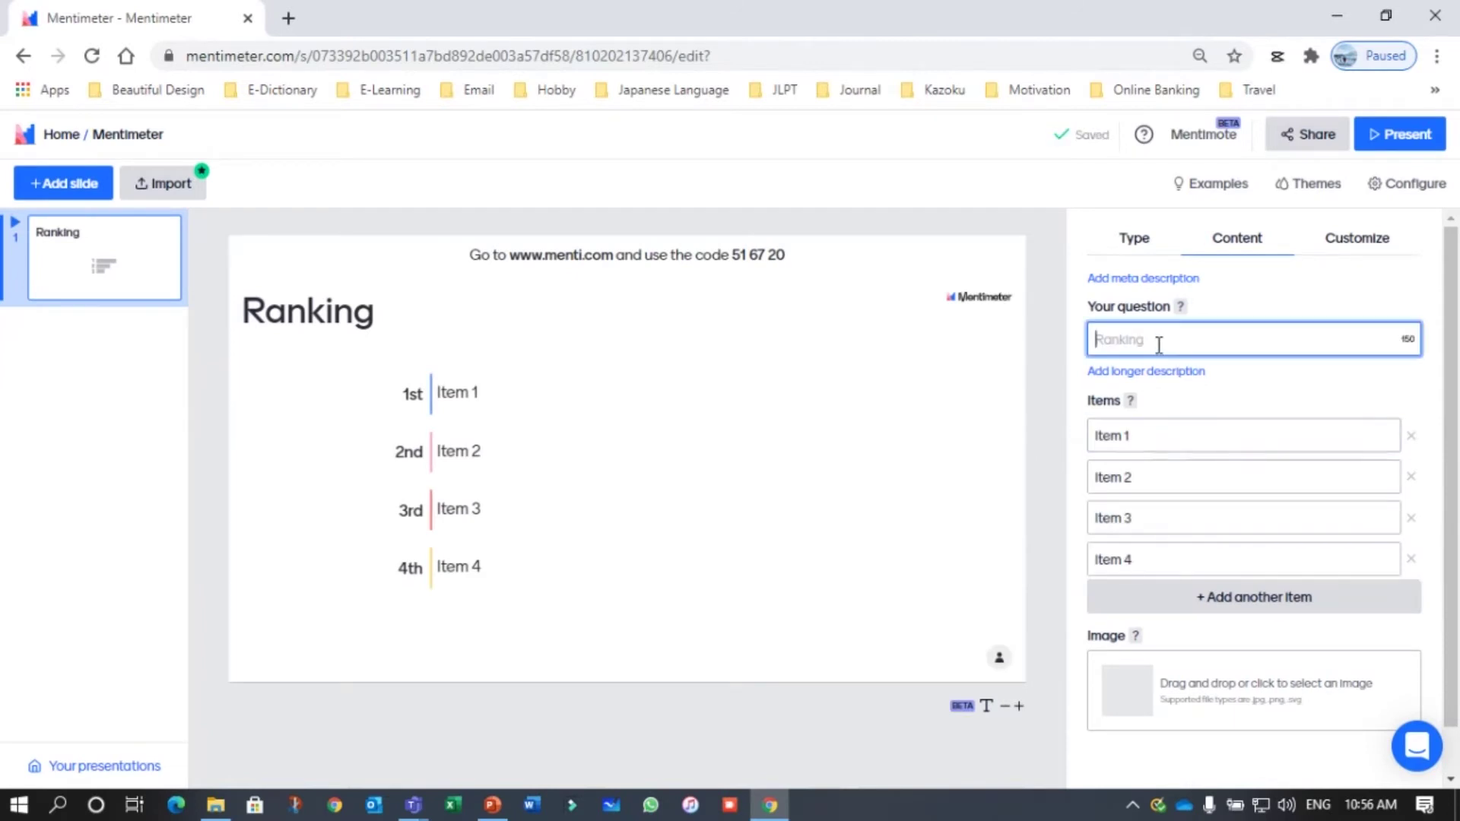
{"action": "type", "text": "Makanan yang paiking"}
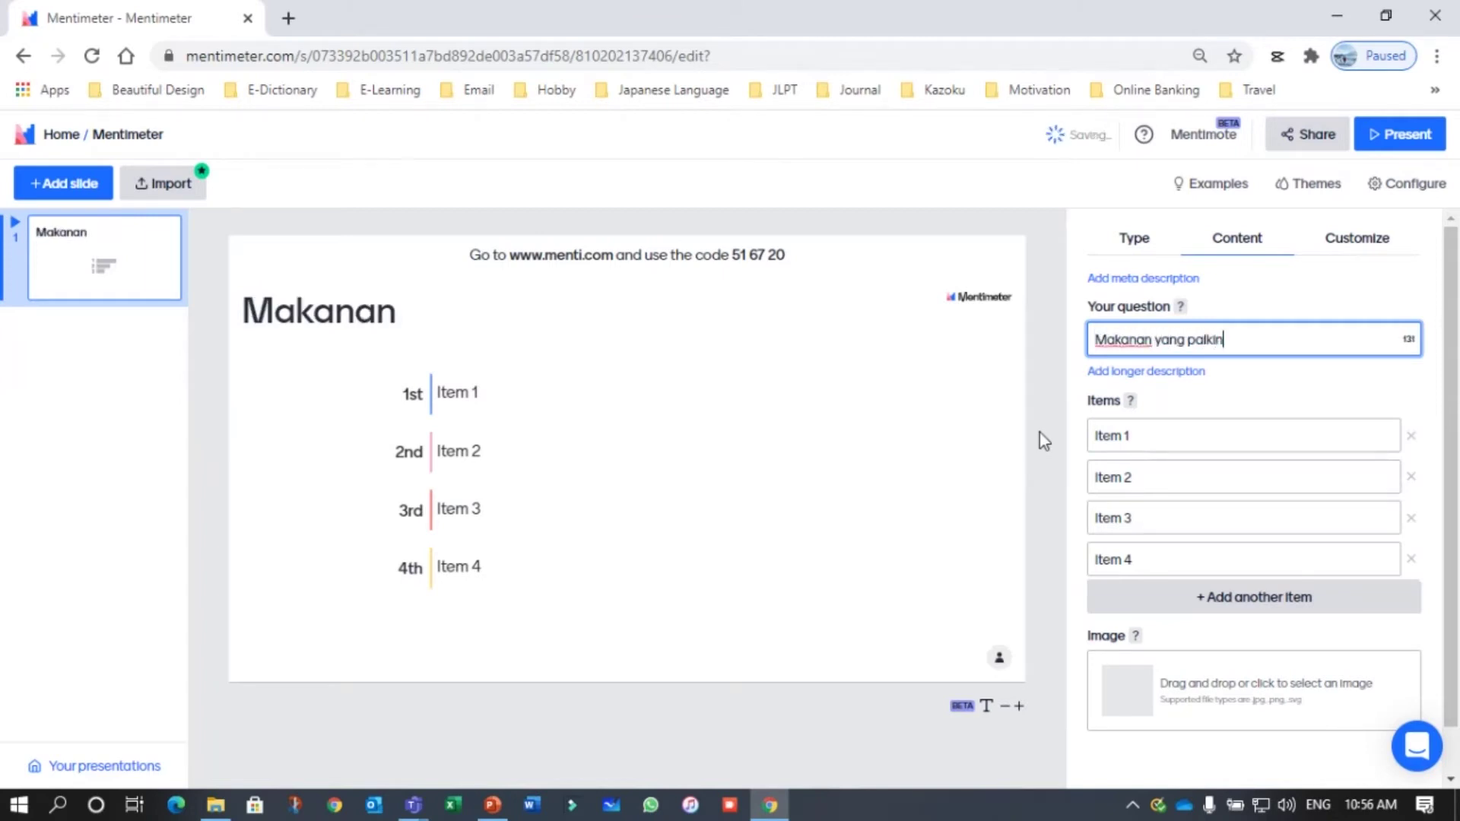
{"action": "key", "text": "BackSpace"}
{"action": "key", "text": "BackSpace"}
{"action": "key", "text": "BackSpace"}
{"action": "key", "text": "BackSpace"}
{"action": "key", "text": "BackSpace"}
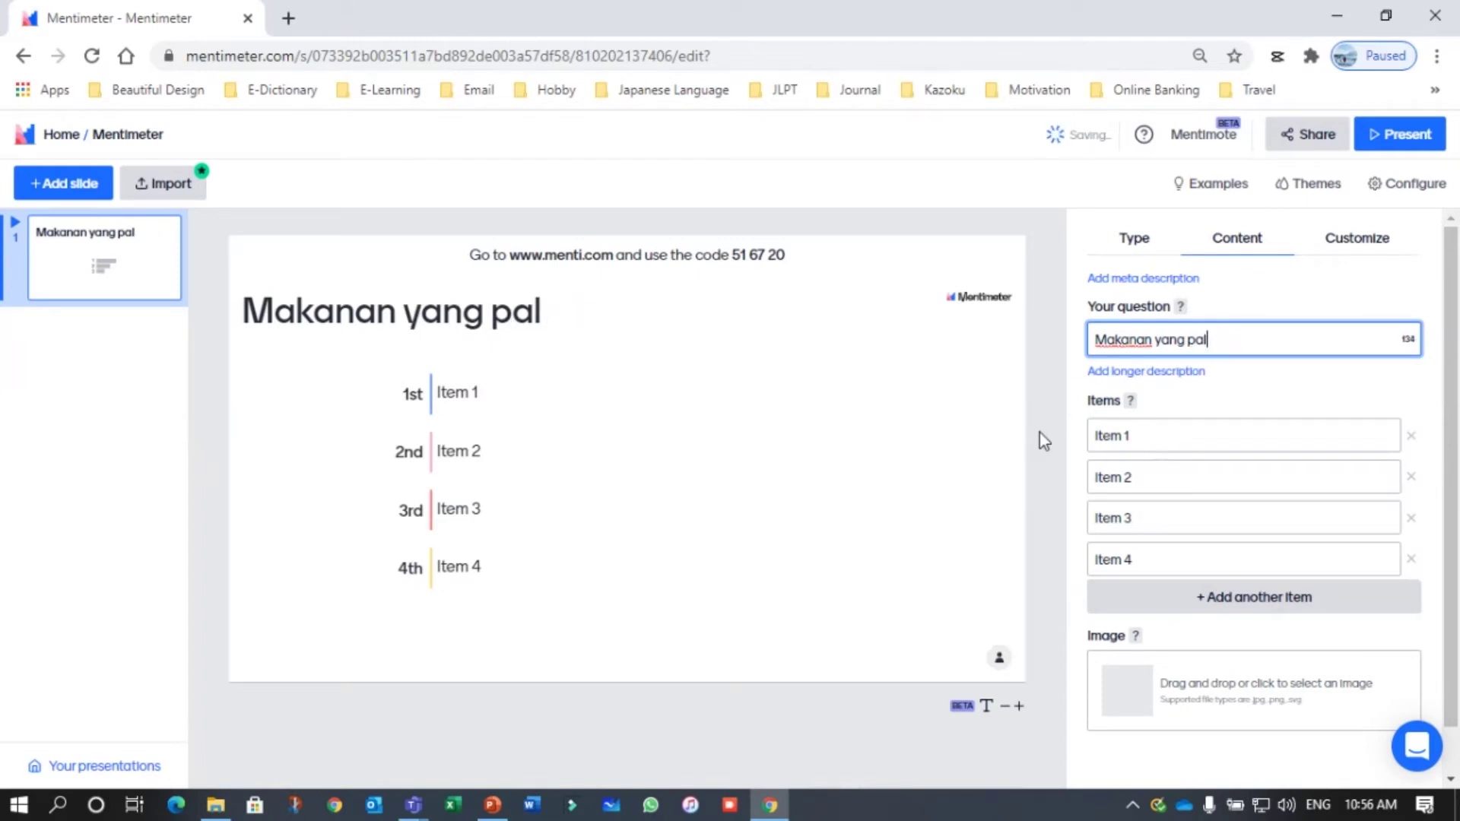
{"action": "type", "text": "ing sedap"}
Fill in the four ranking items as "McD", "KFC", "Masakan mak" and "Makasan Isteri"
{"action": "left_click", "coordinate": [1140, 442]}
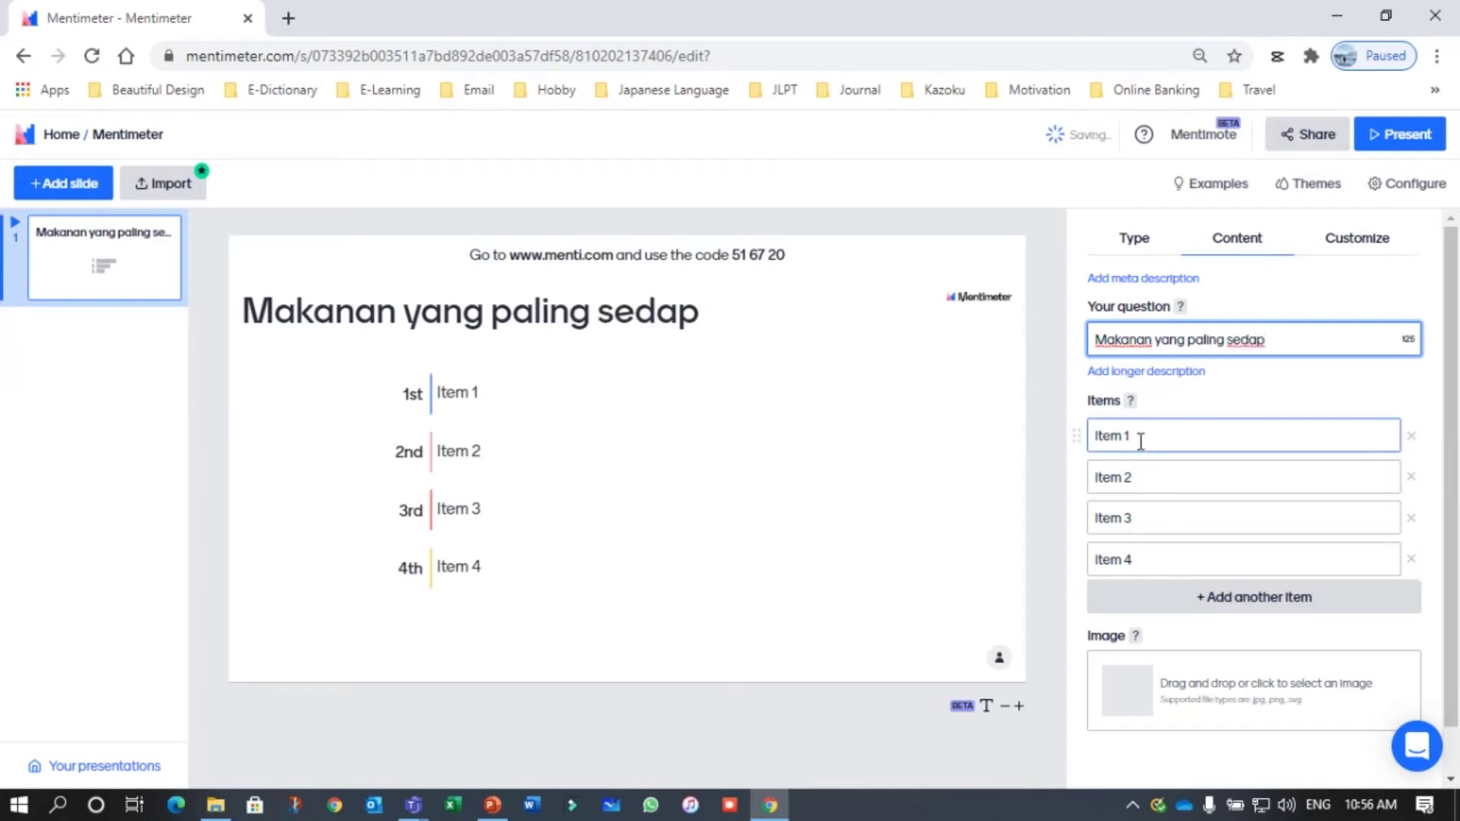
{"action": "left_click", "coordinate": [1140, 440]}
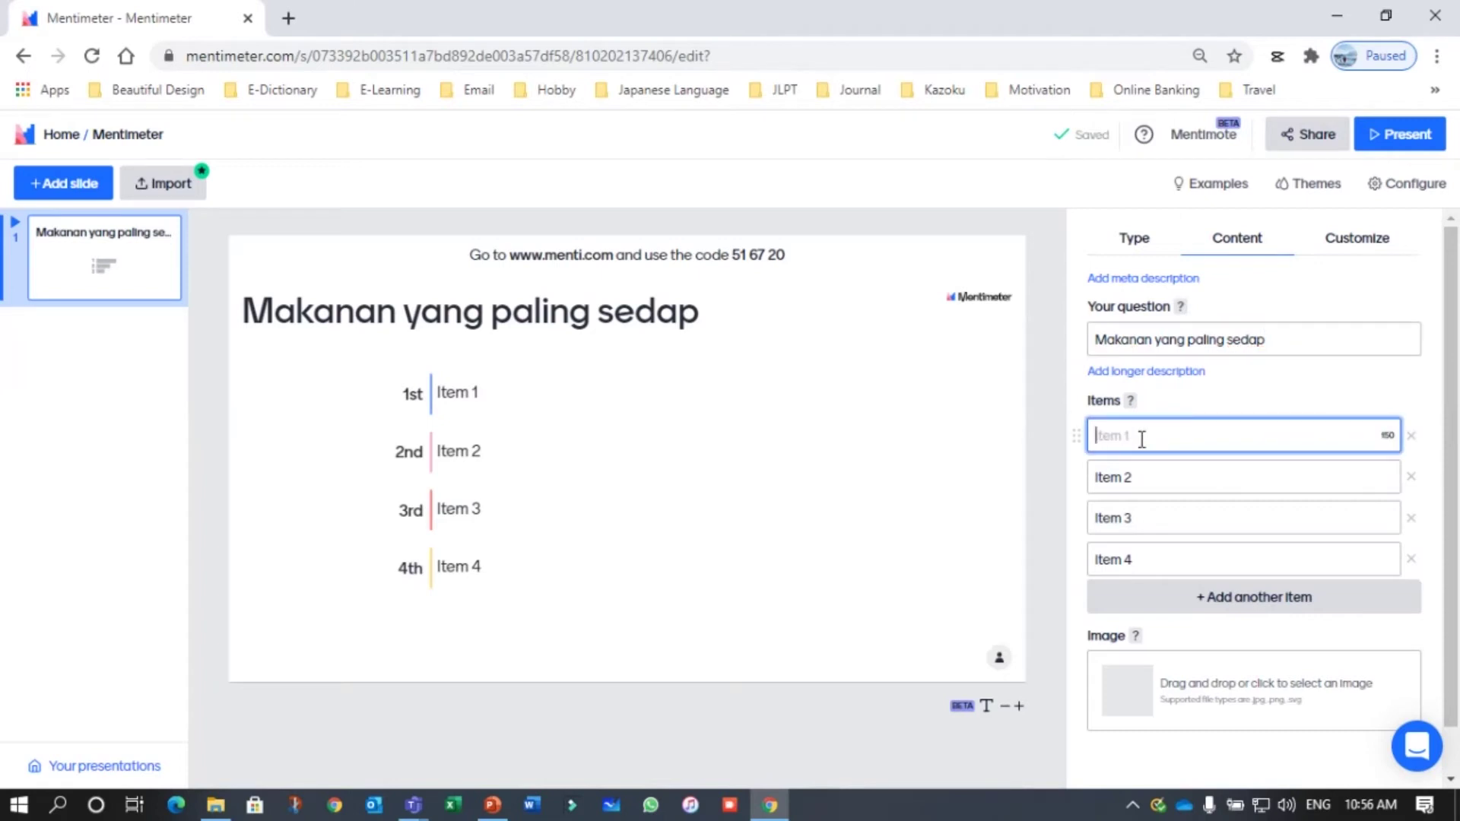
{"action": "type", "text": "McD"}
{"action": "left_click", "coordinate": [1154, 479]}
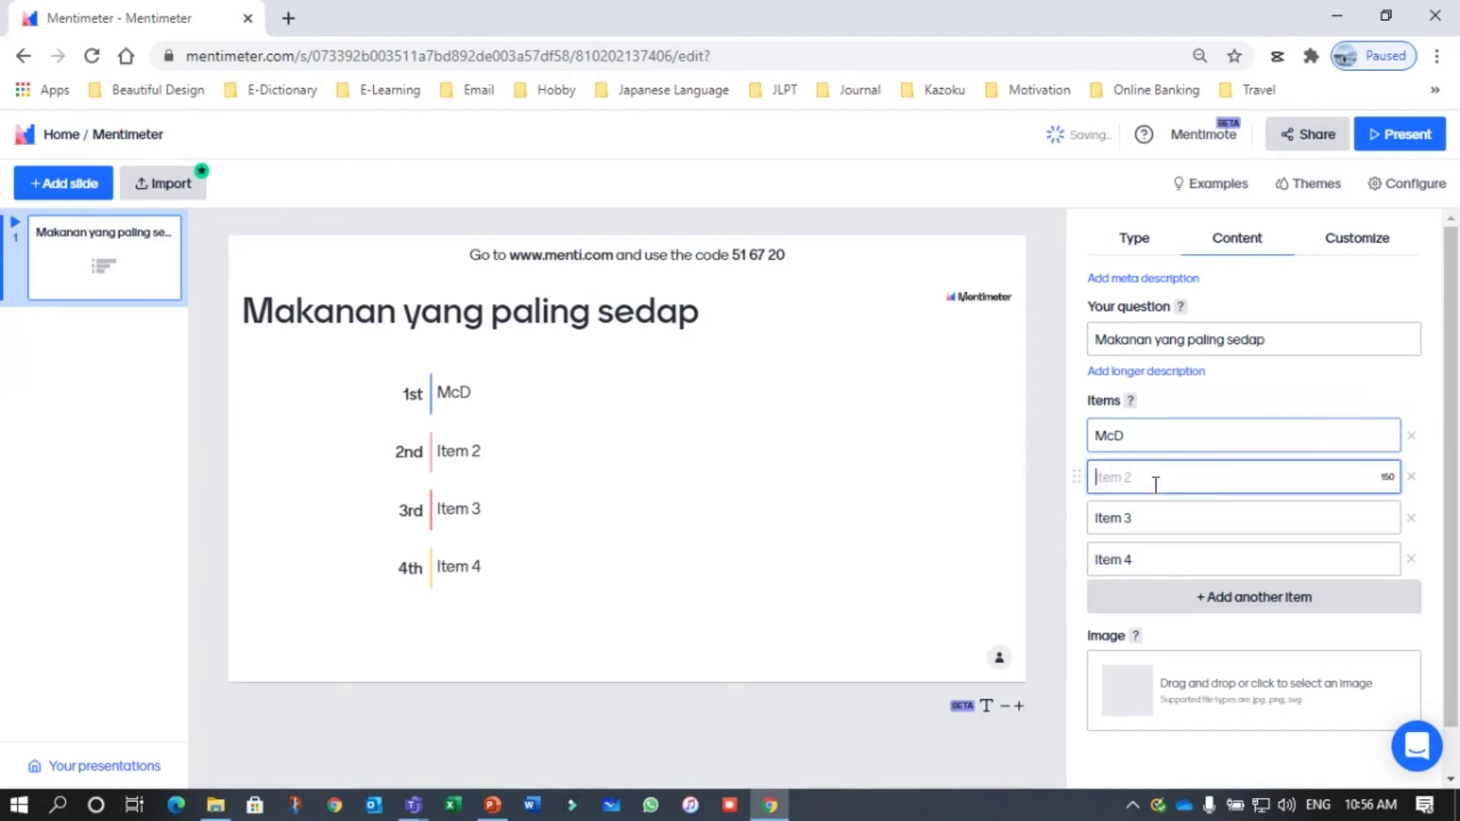
{"action": "type", "text": "KFC"}
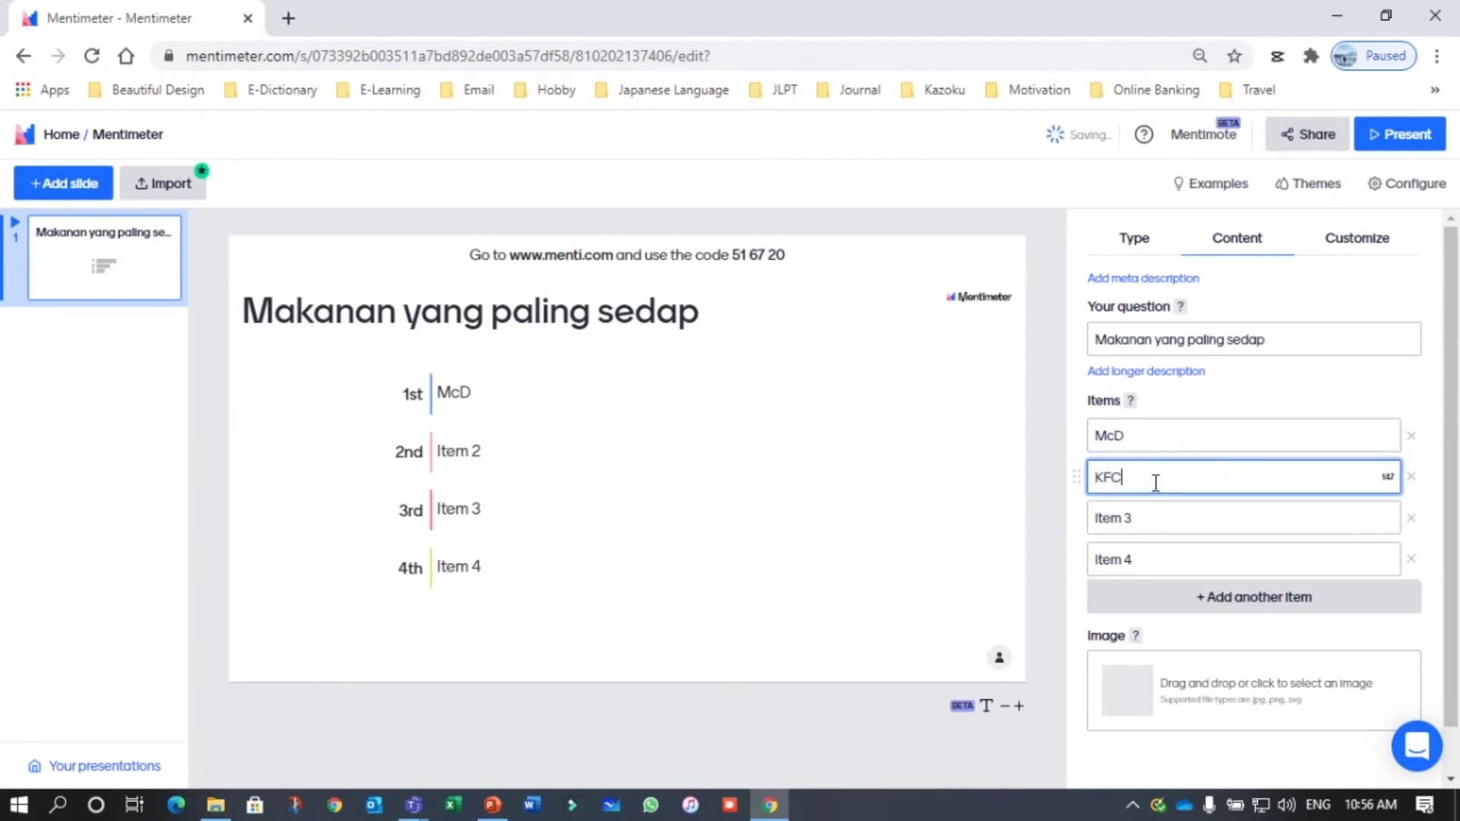
{"action": "left_click", "coordinate": [1148, 518]}
{"action": "type", "text": "M"}
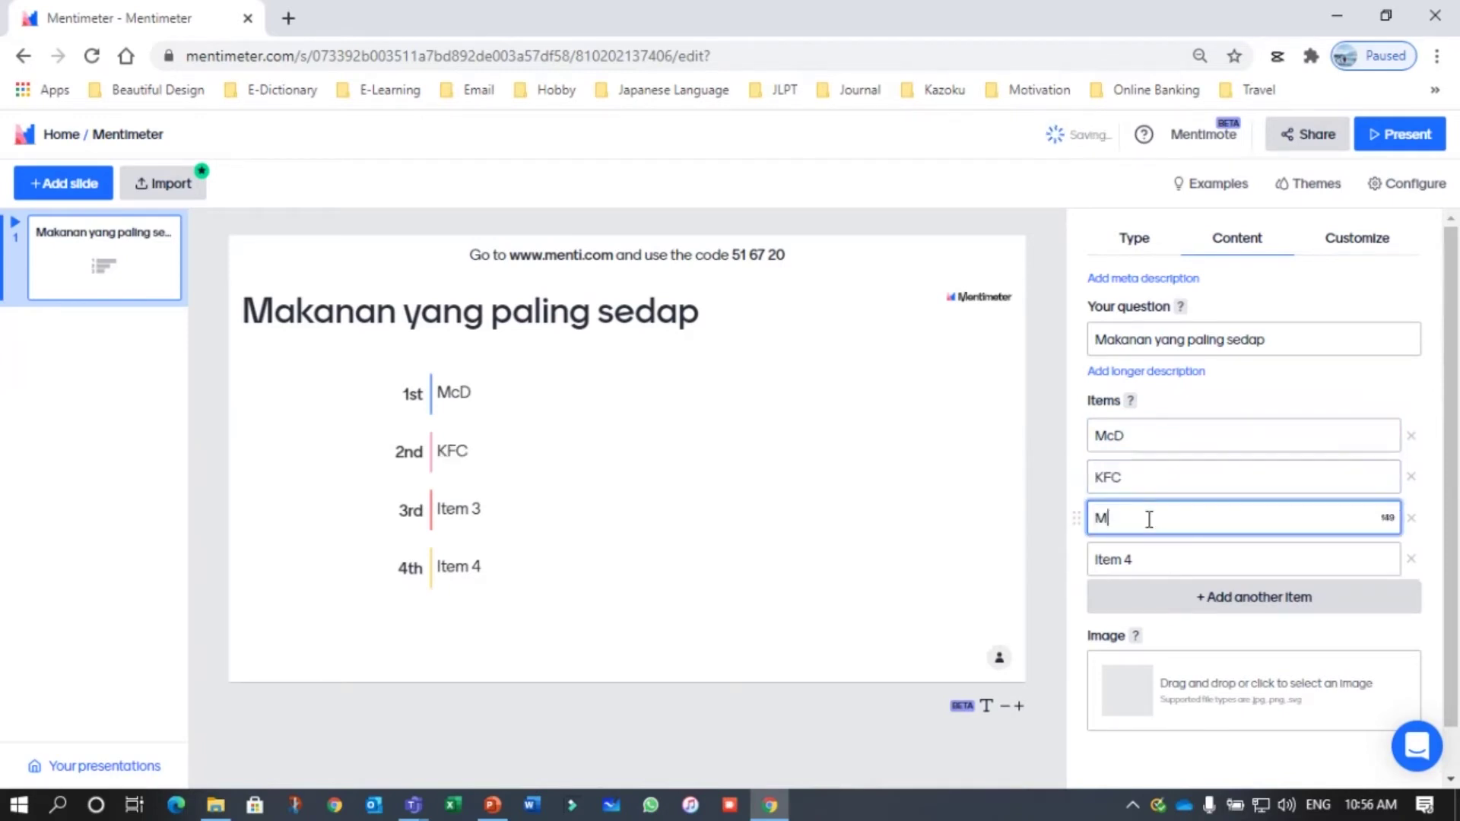
{"action": "type", "text": "asakan mak"}
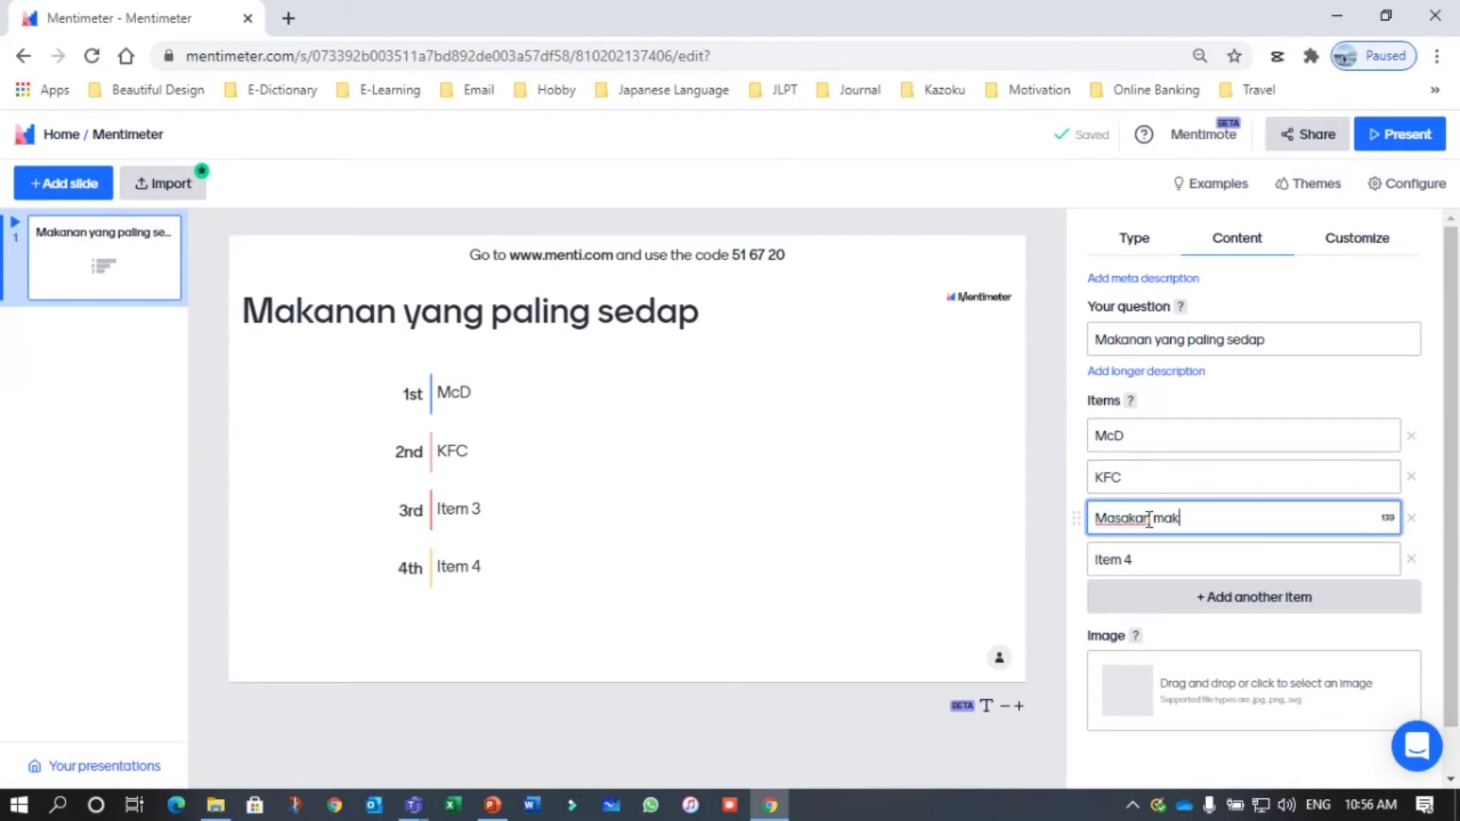
{"action": "left_click", "coordinate": [1144, 559]}
{"action": "type", "text": "Makas"}
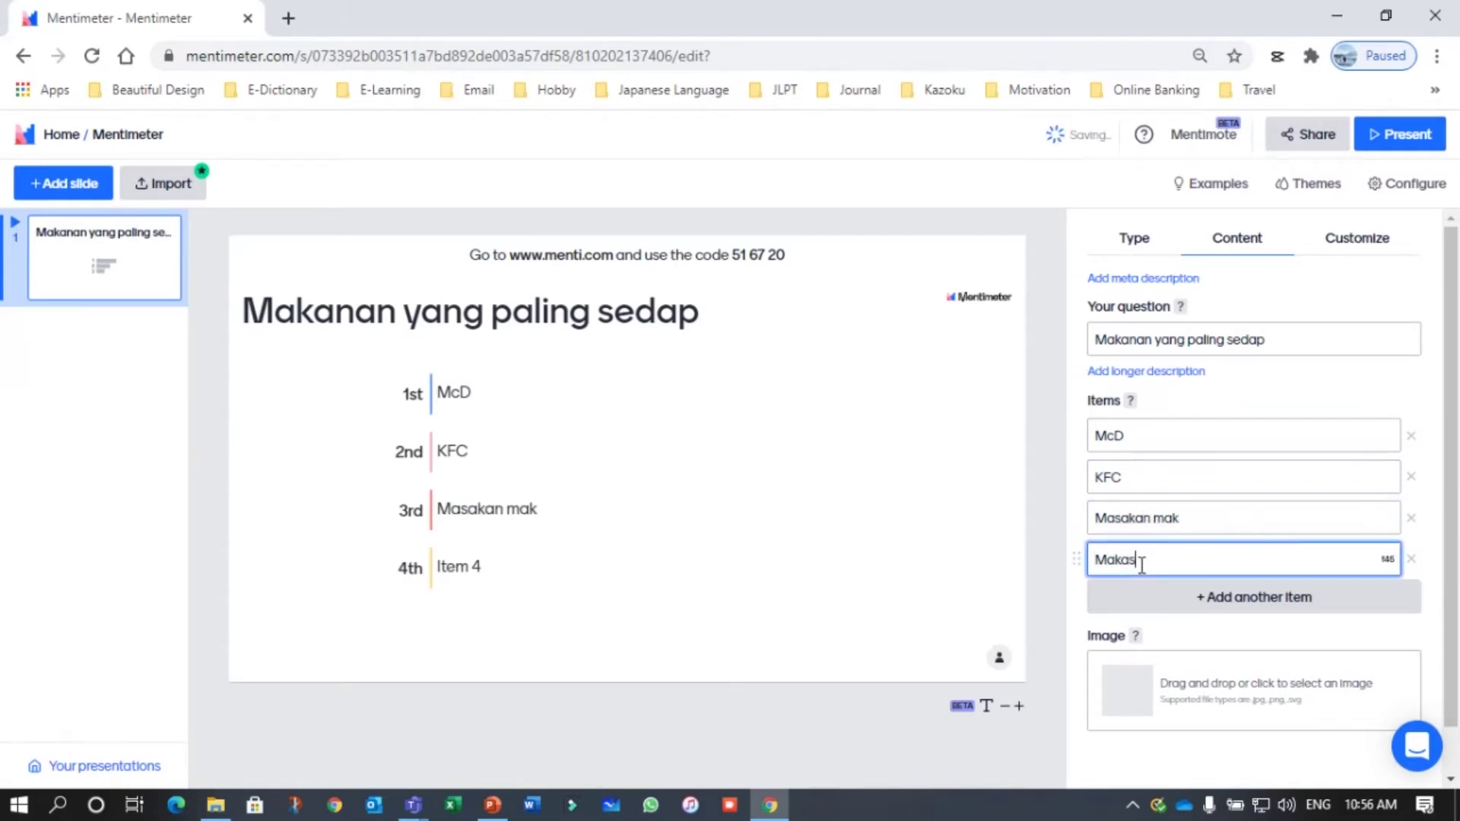
{"action": "type", "text": "an Isteri"}
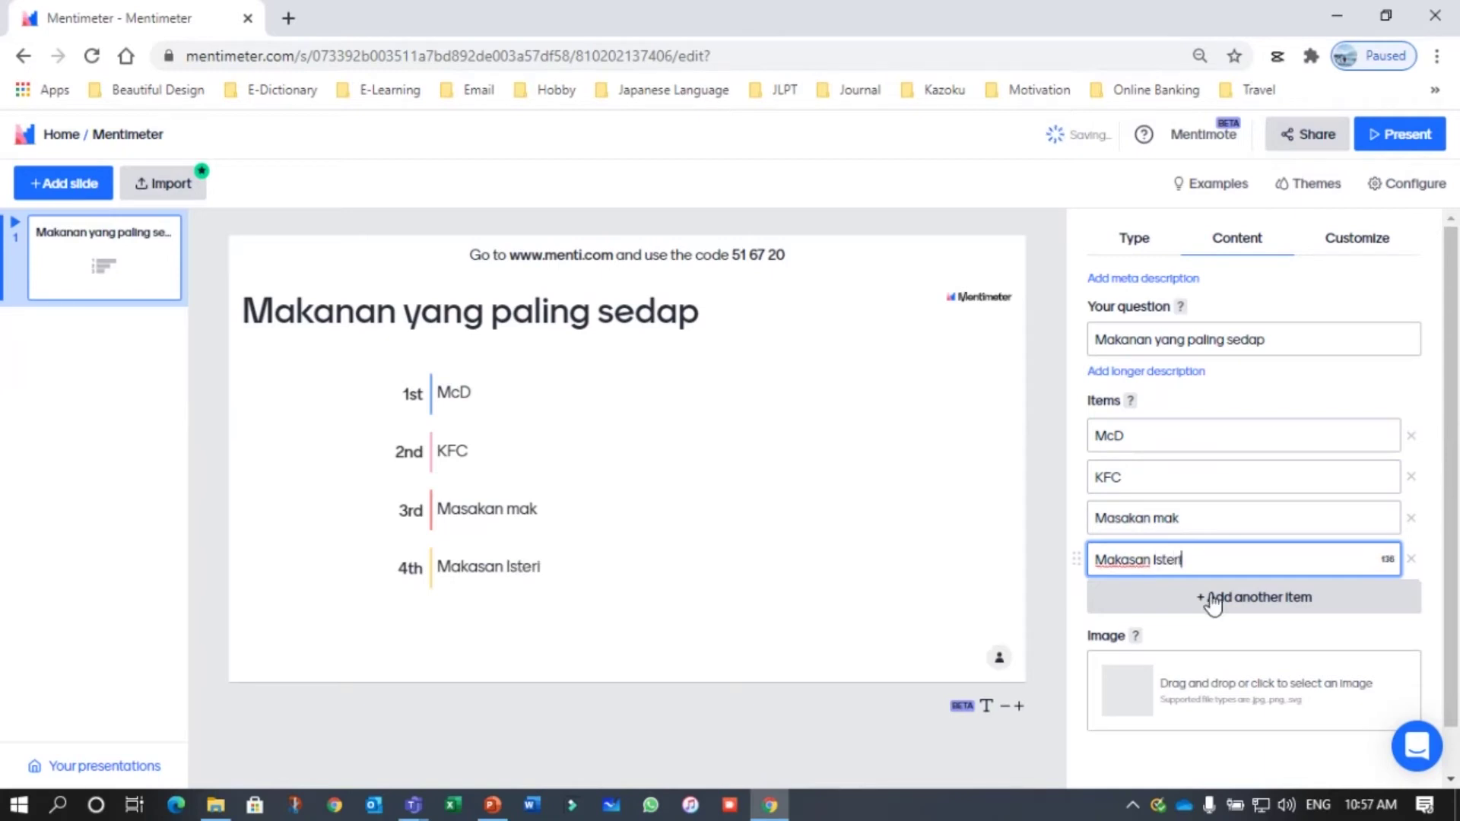
Rename the first item "Masak Sendiri" and the second "Fast Food", and add a fifth item "Mamak"
{"action": "left_click", "coordinate": [1209, 597]}
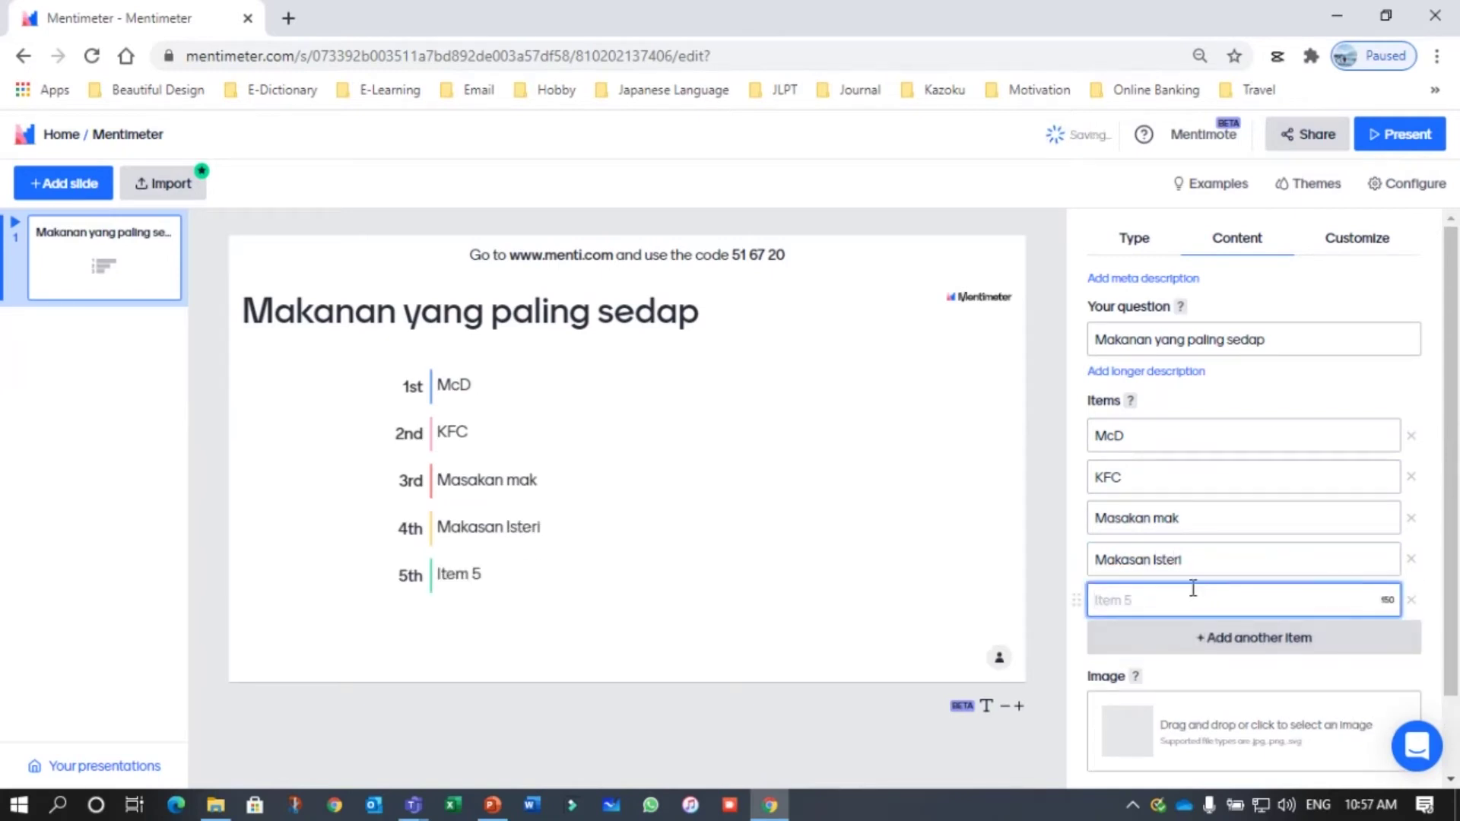
{"action": "left_click_drag", "start_coordinate": [1133, 476], "coordinate": [1079, 493]}
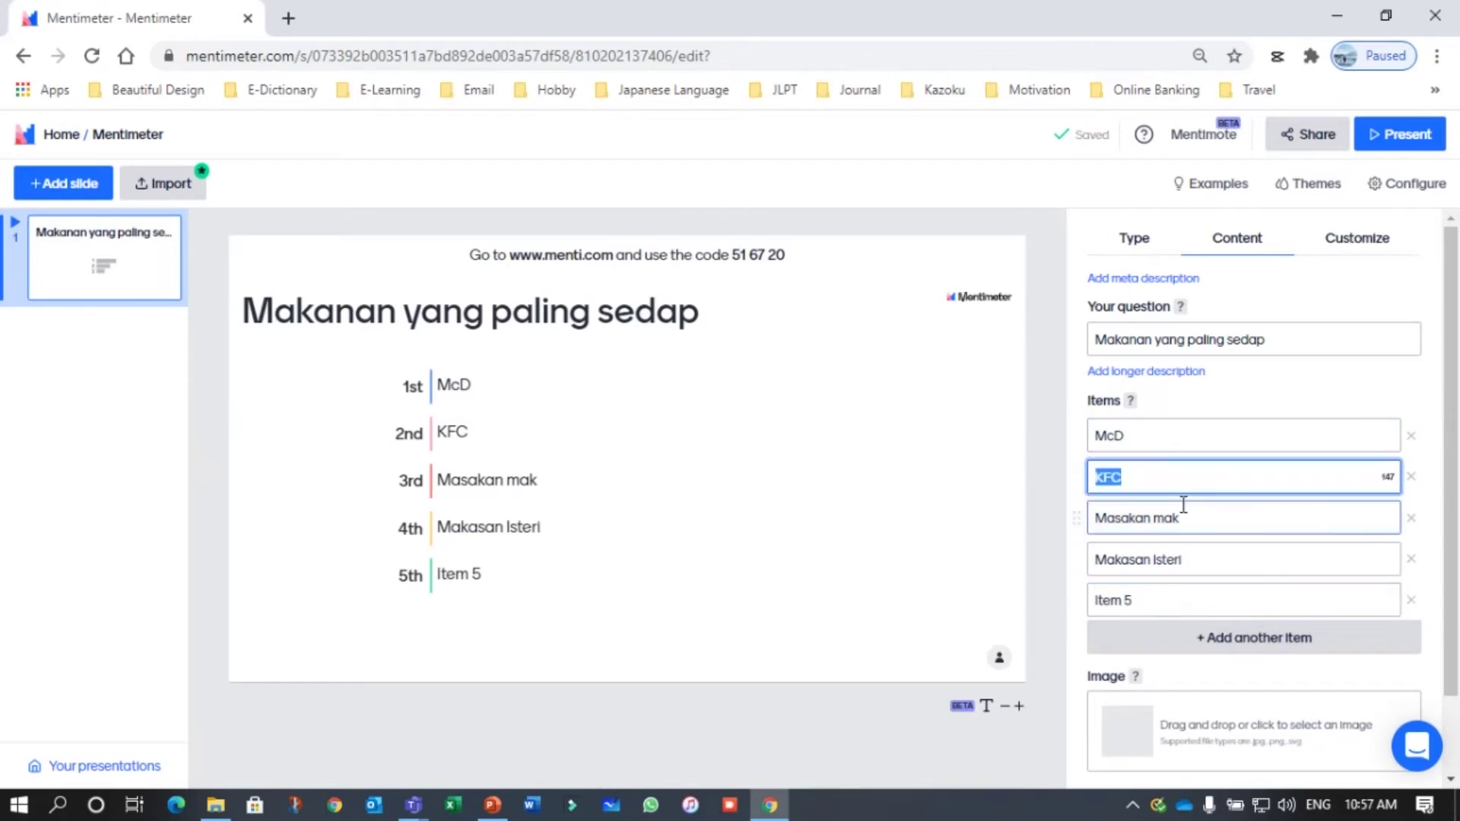
{"action": "type", "text": "Fast Food"}
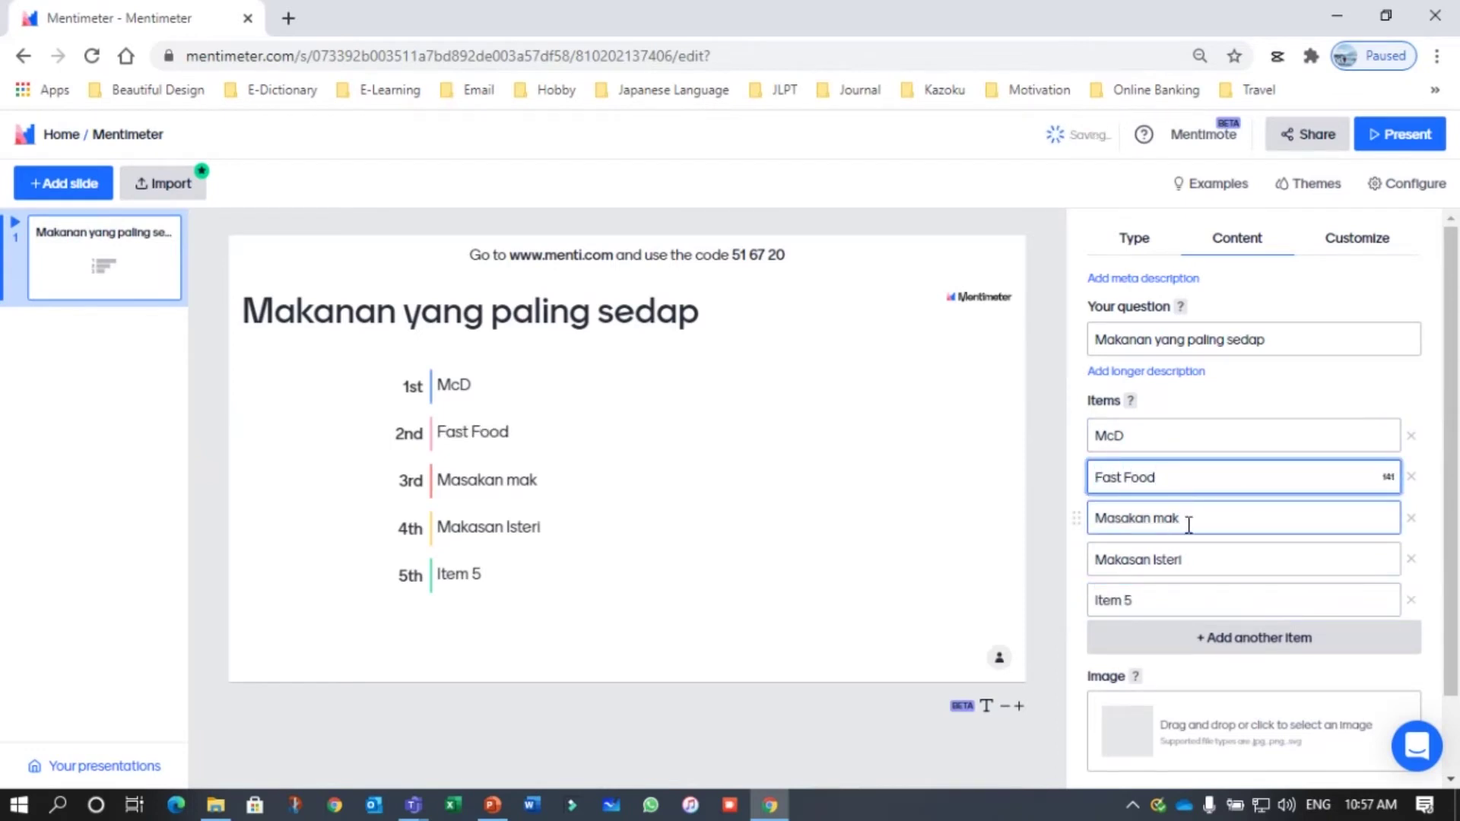
{"action": "left_click_drag", "start_coordinate": [1128, 434], "coordinate": [1089, 443]}
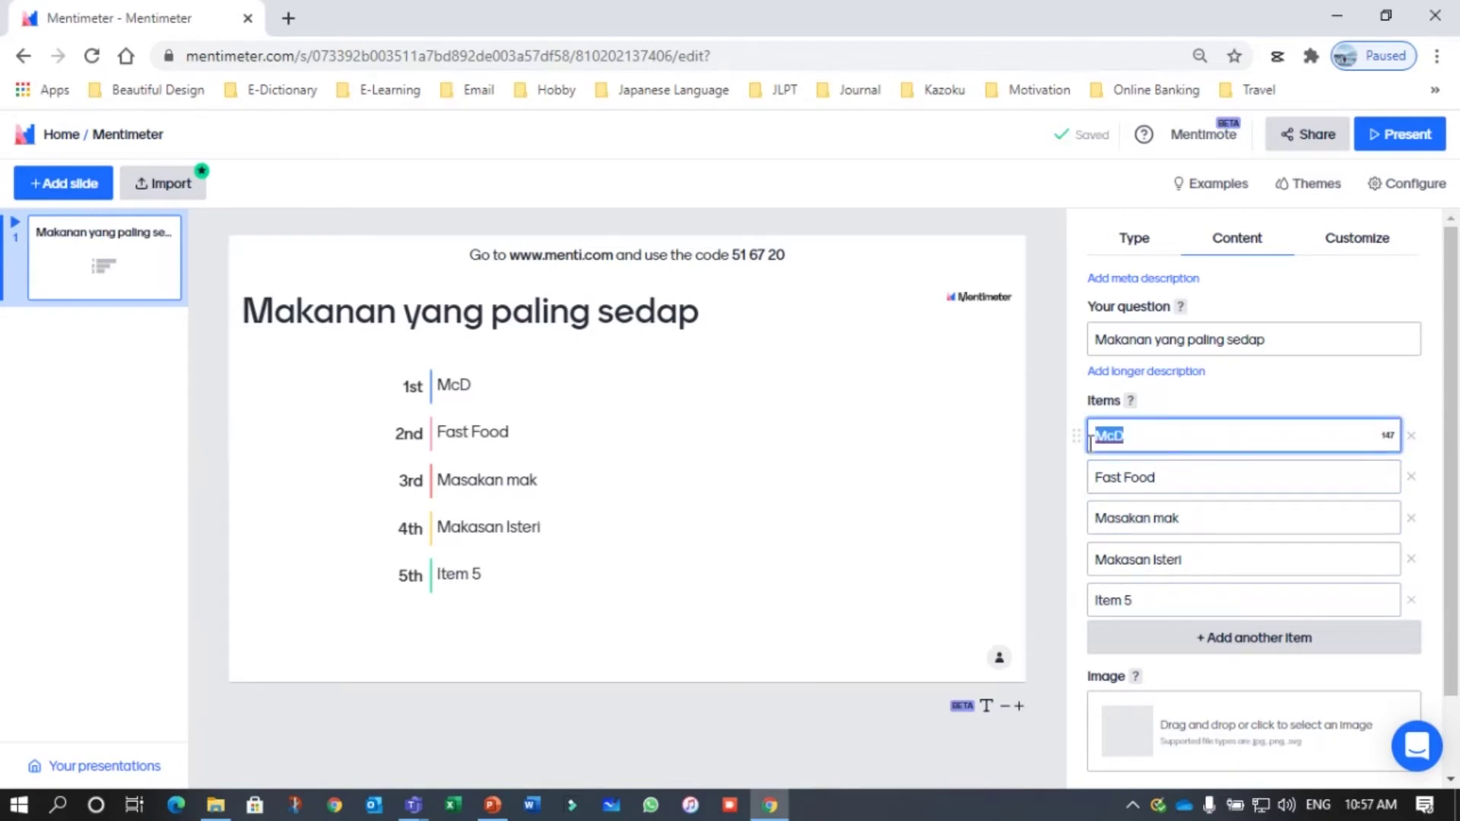
{"action": "type", "text": "Masa"}
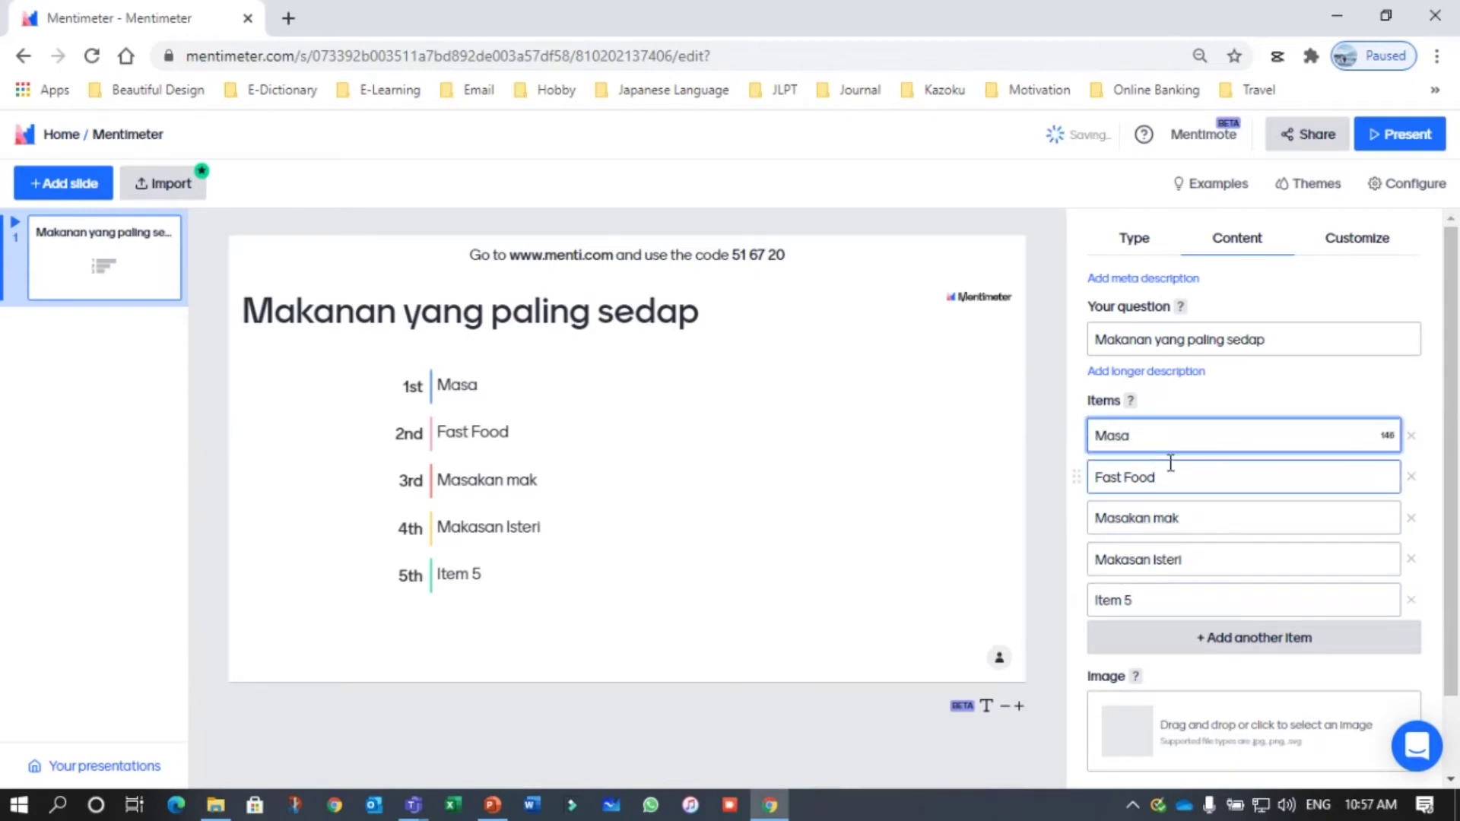
{"action": "type", "text": "k Sendiri"}
{"action": "left_click", "coordinate": [1170, 601]}
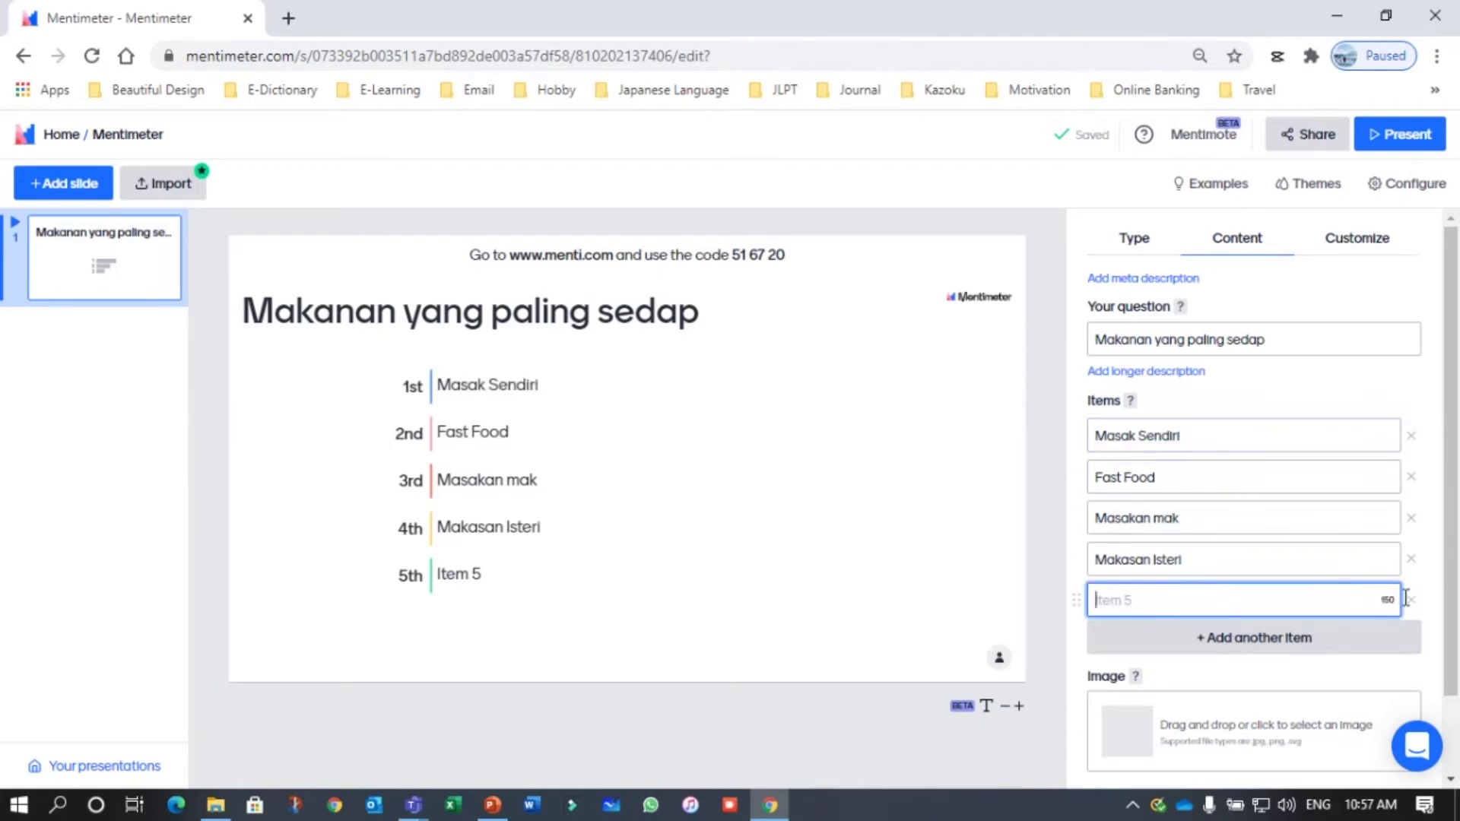
{"action": "type", "text": "Mamak"}
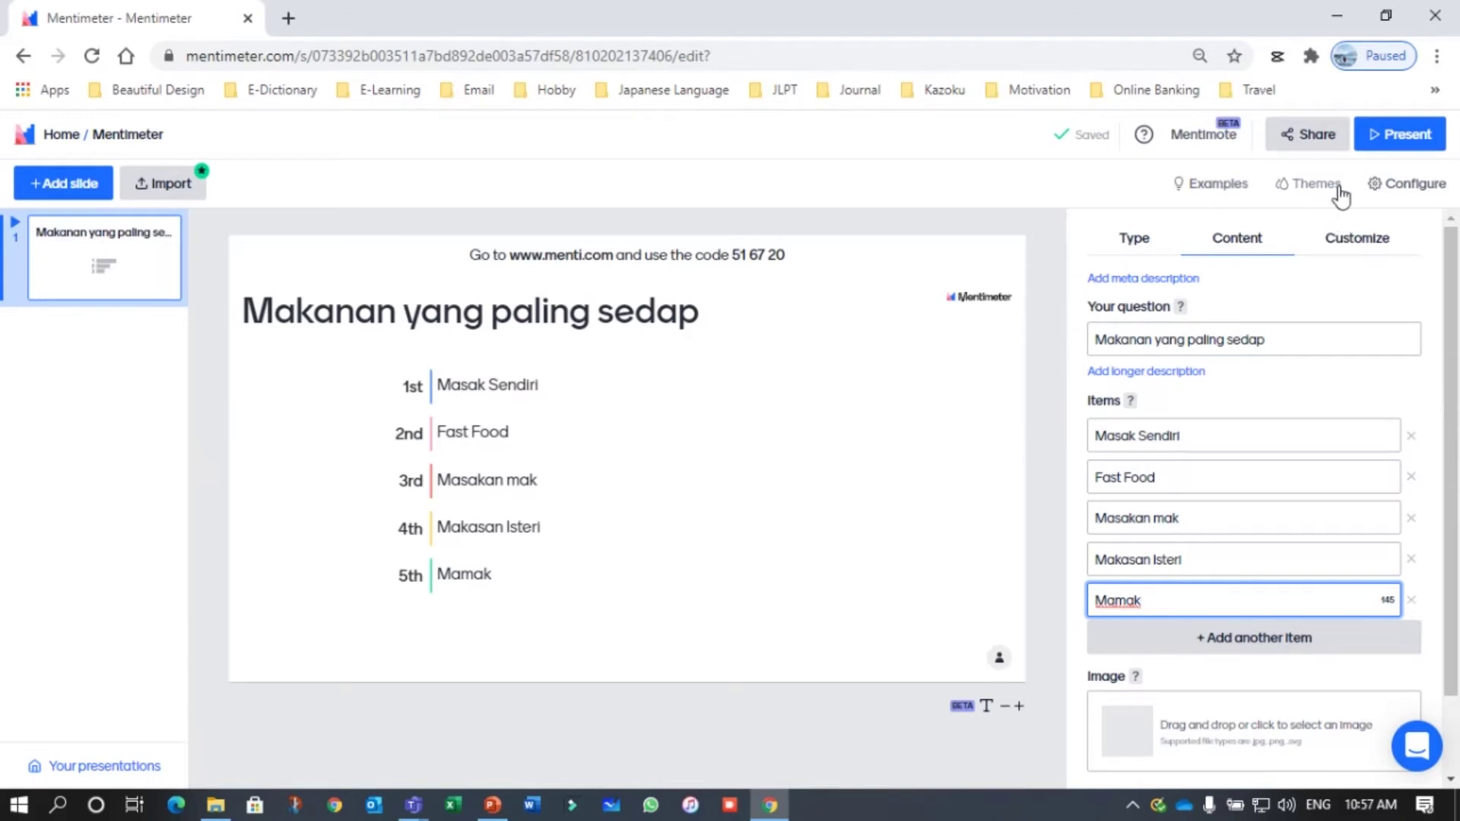
Look through the available presentation themes, the slide's content options and the available slide types
{"action": "left_click", "coordinate": [1317, 194]}
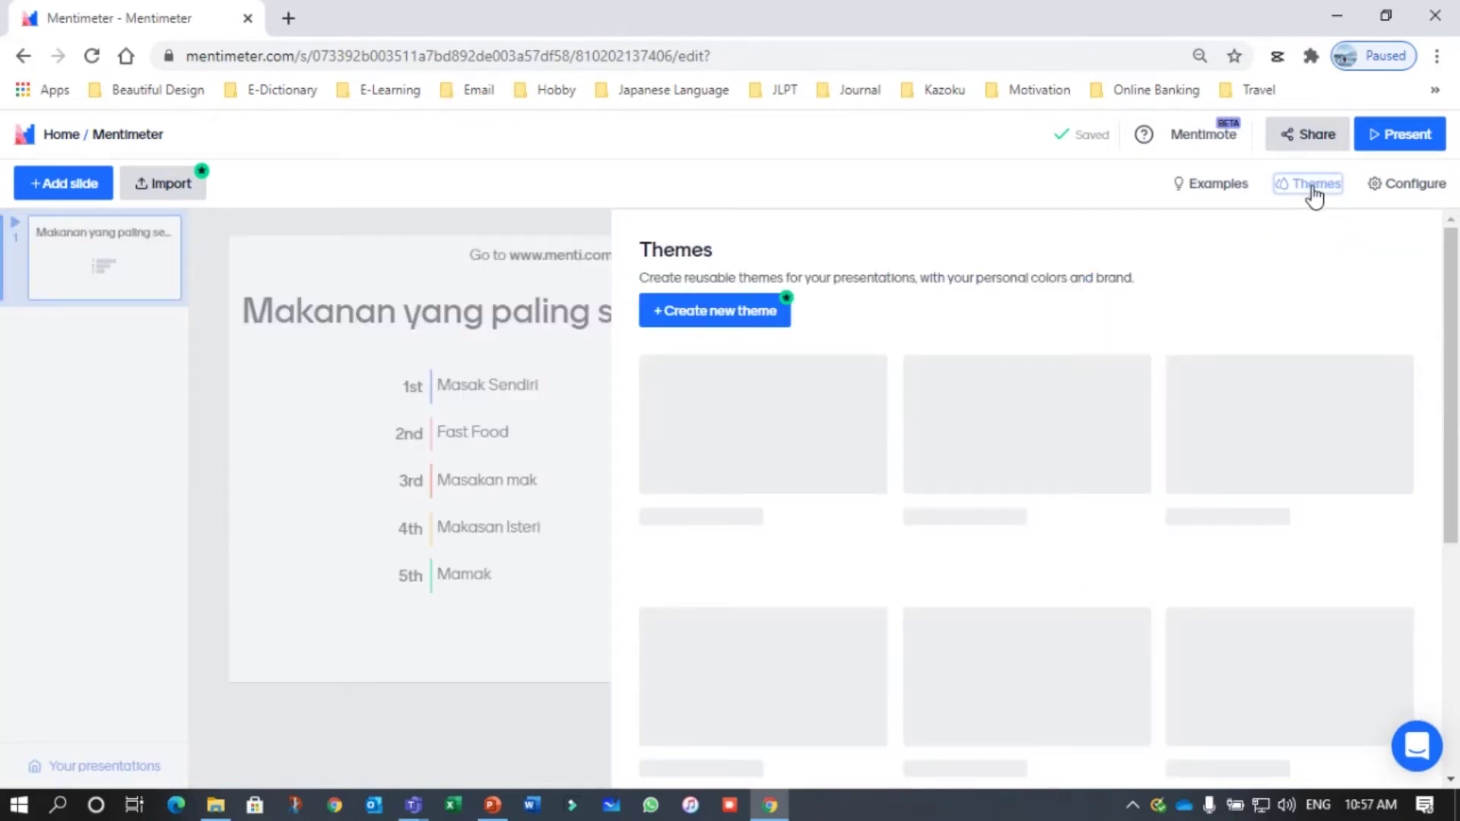
{"action": "left_click", "coordinate": [1016, 445]}
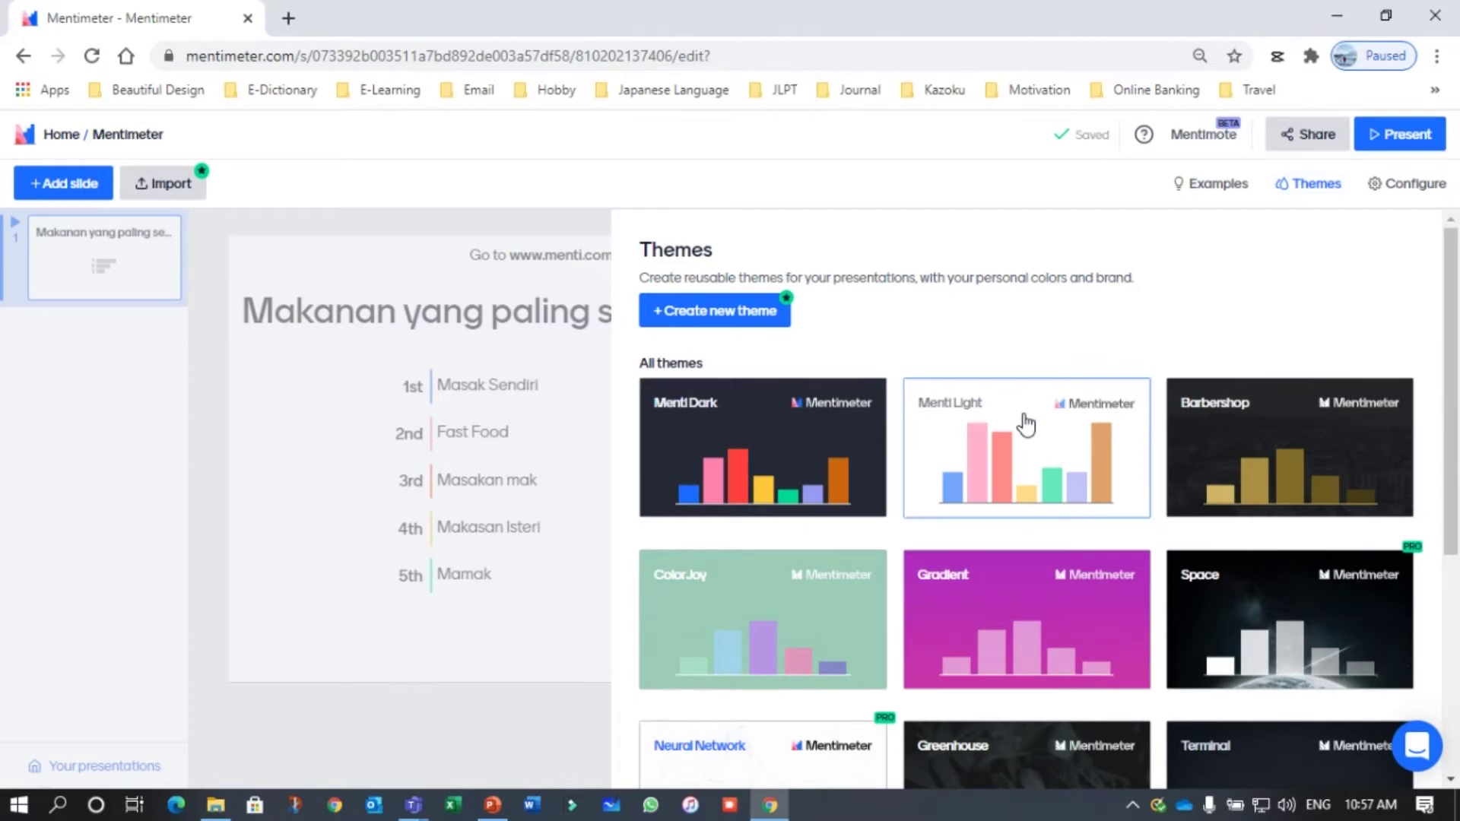
{"action": "left_click", "coordinate": [523, 722]}
{"action": "scroll", "coordinate": [1246, 608], "scroll_direction": "down", "scroll_amount": 1}
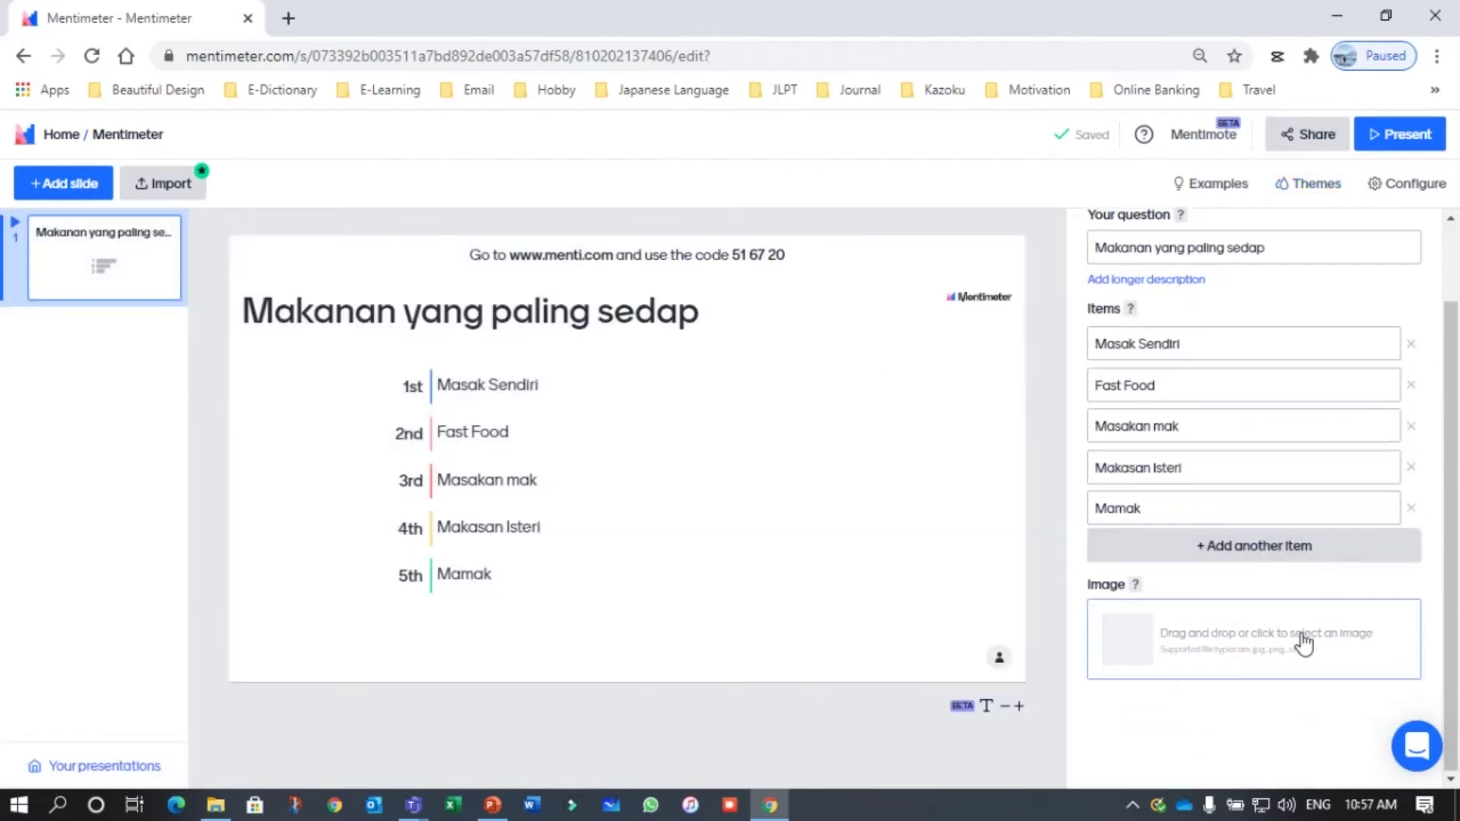
{"action": "scroll", "coordinate": [1114, 460], "scroll_direction": "up", "scroll_amount": 1}
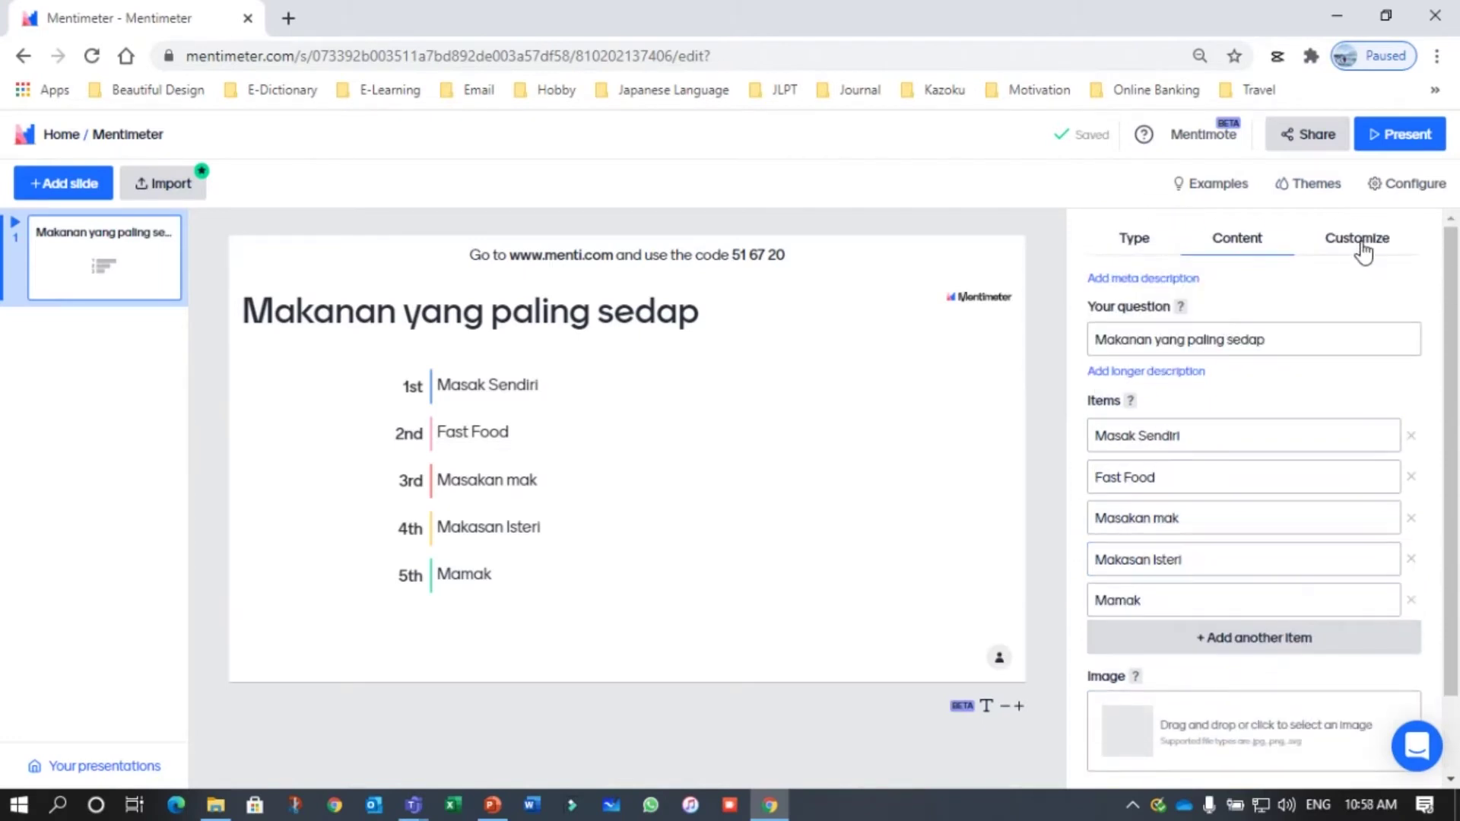
{"action": "left_click", "coordinate": [1133, 240]}
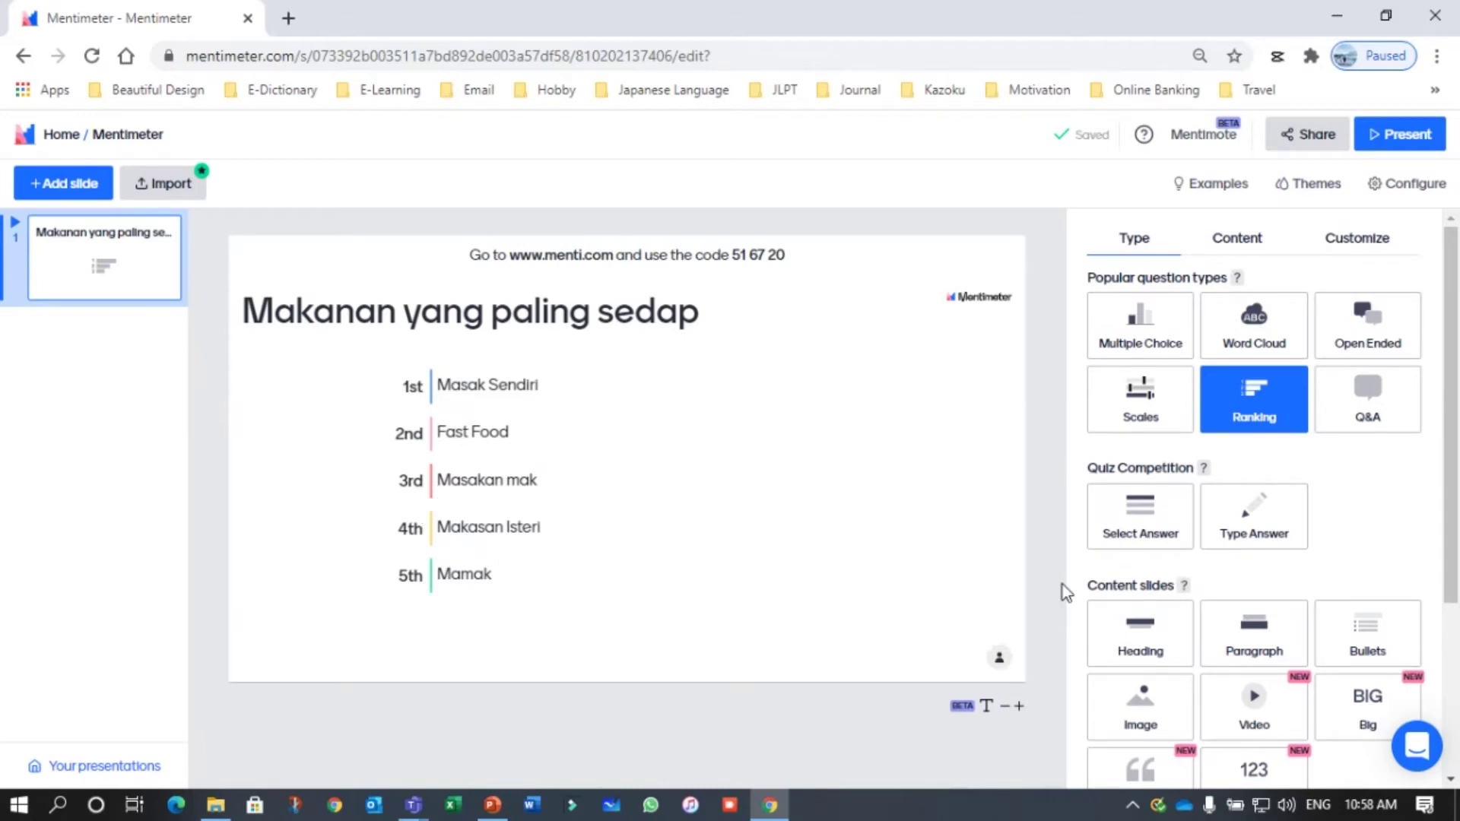
{"action": "scroll", "coordinate": [1290, 521], "scroll_direction": "down", "scroll_amount": 3}
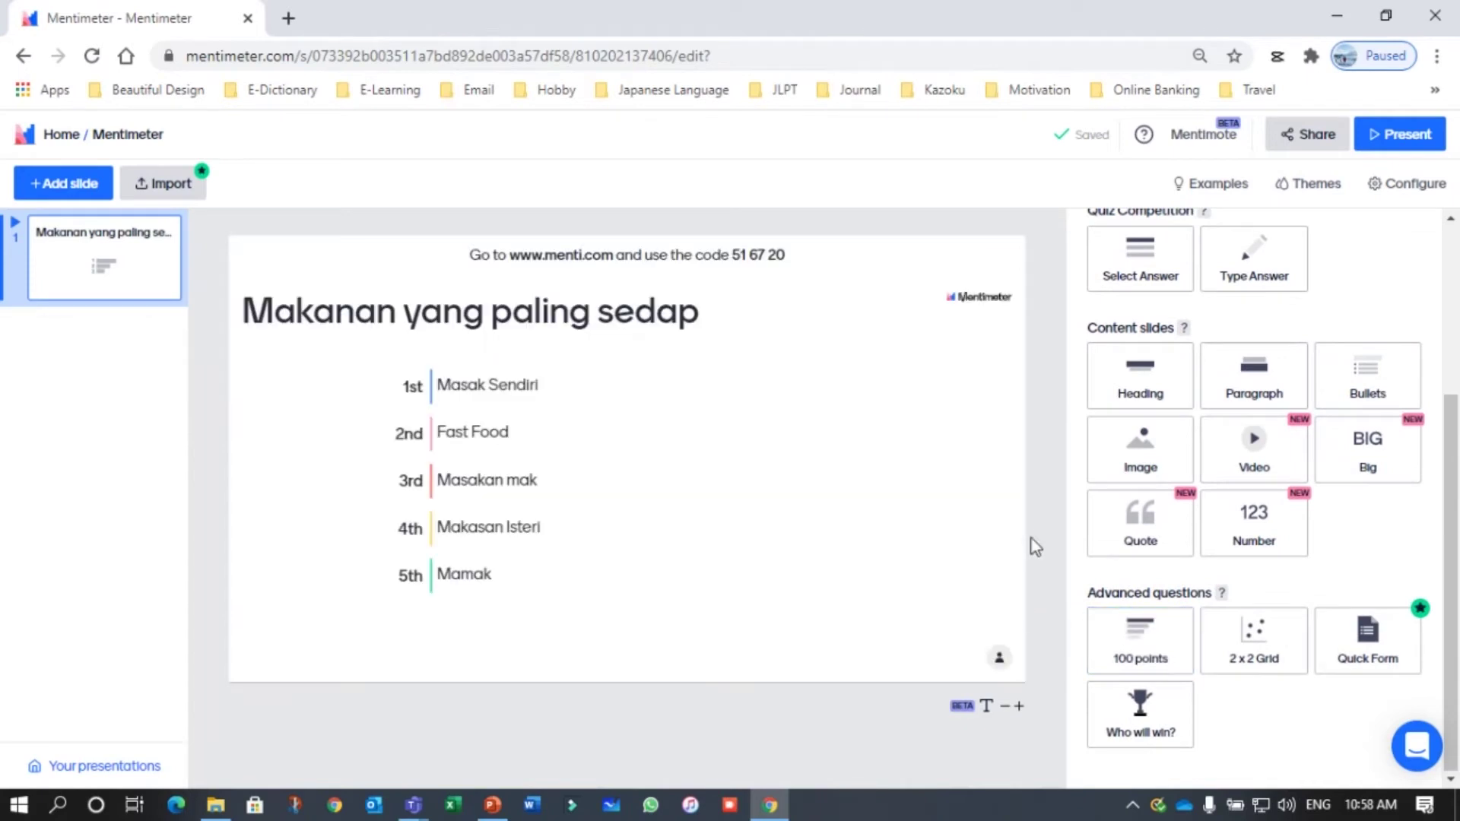
{"action": "scroll", "coordinate": [1134, 406], "scroll_direction": "up", "scroll_amount": 4}
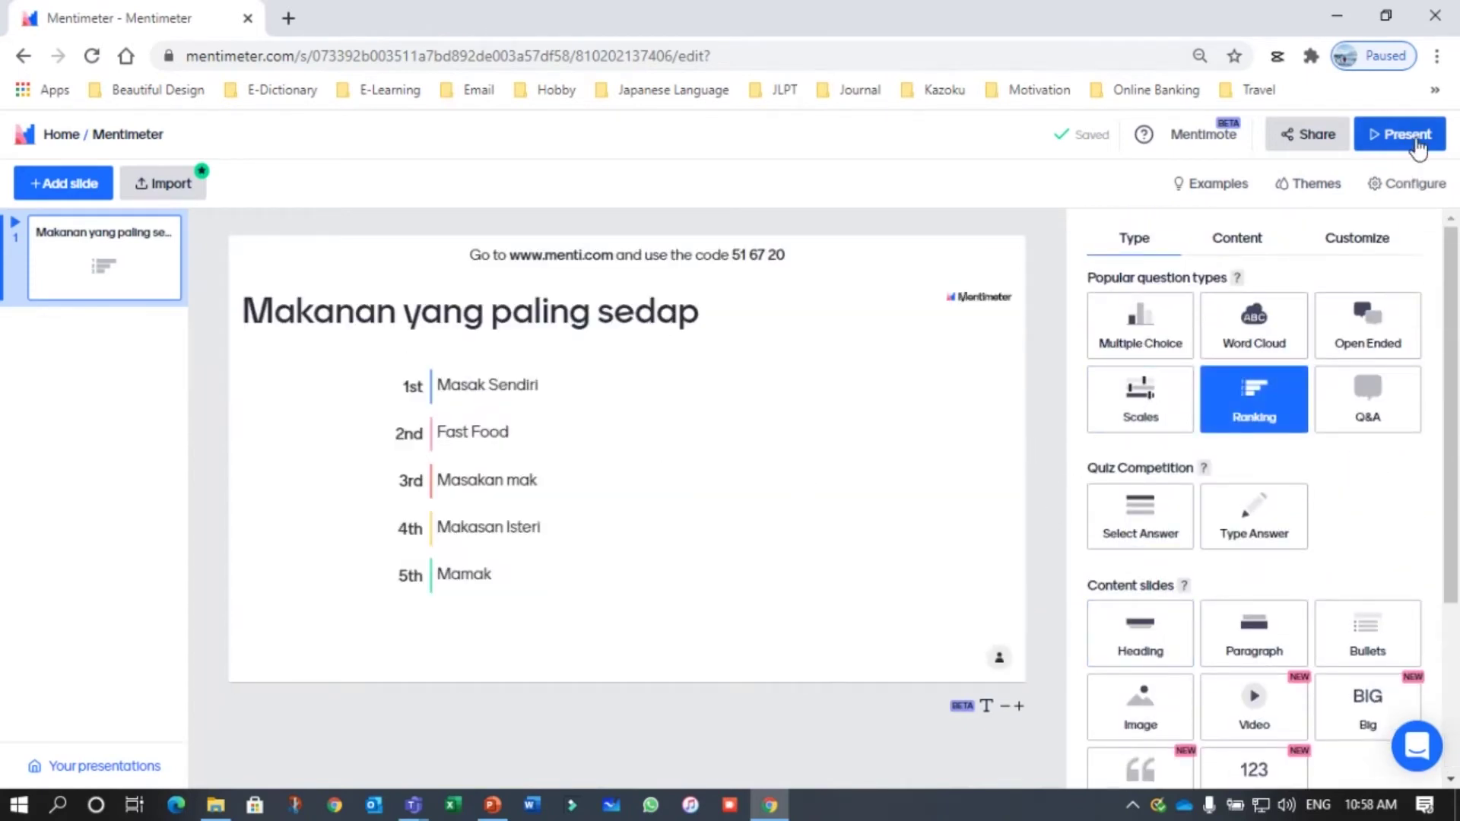
Download the QR code for voting from the sharing options and start presenting the slide full screen
{"action": "left_click", "coordinate": [1307, 140]}
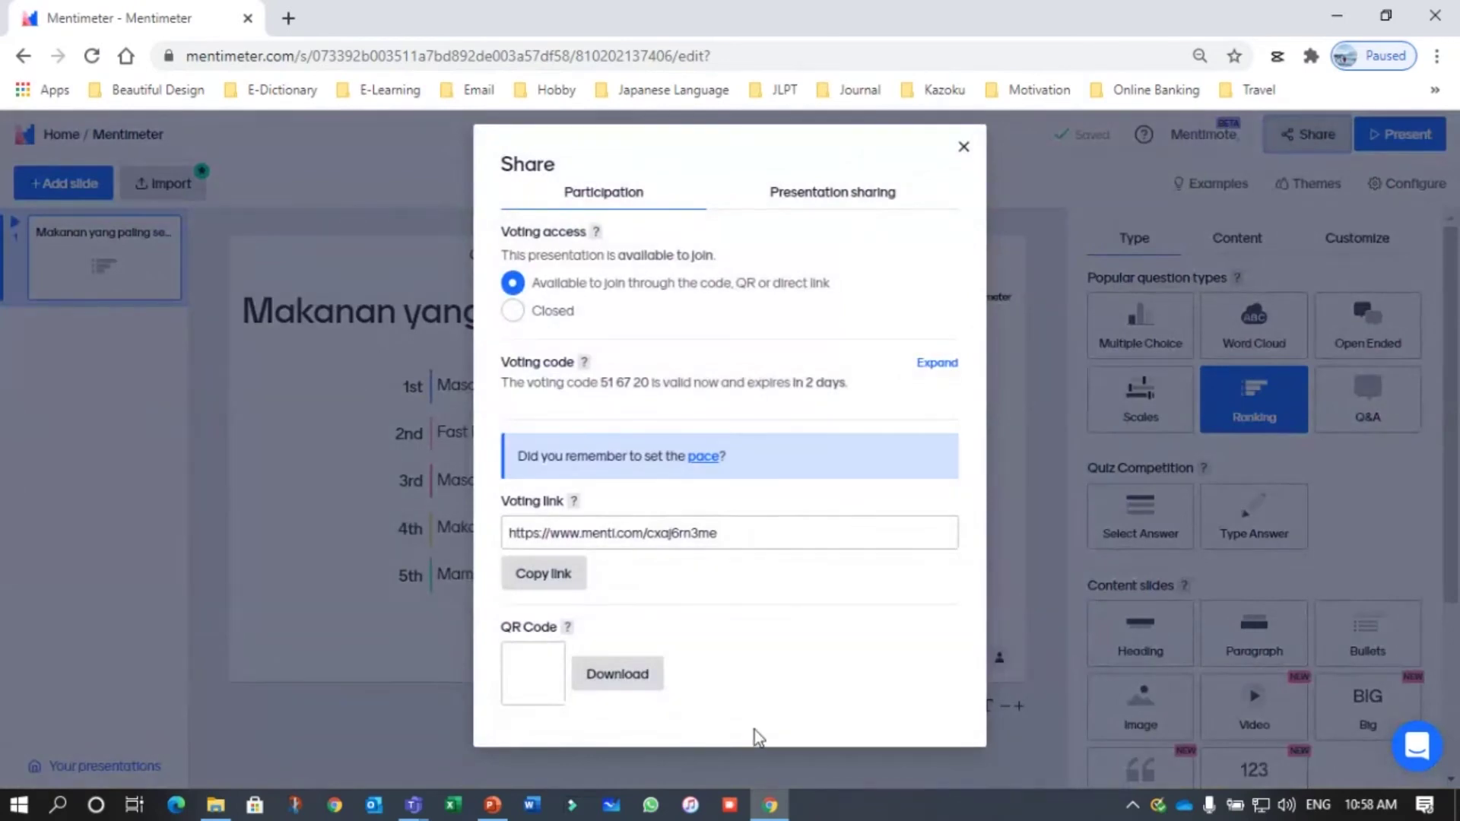
{"action": "left_click", "coordinate": [617, 675]}
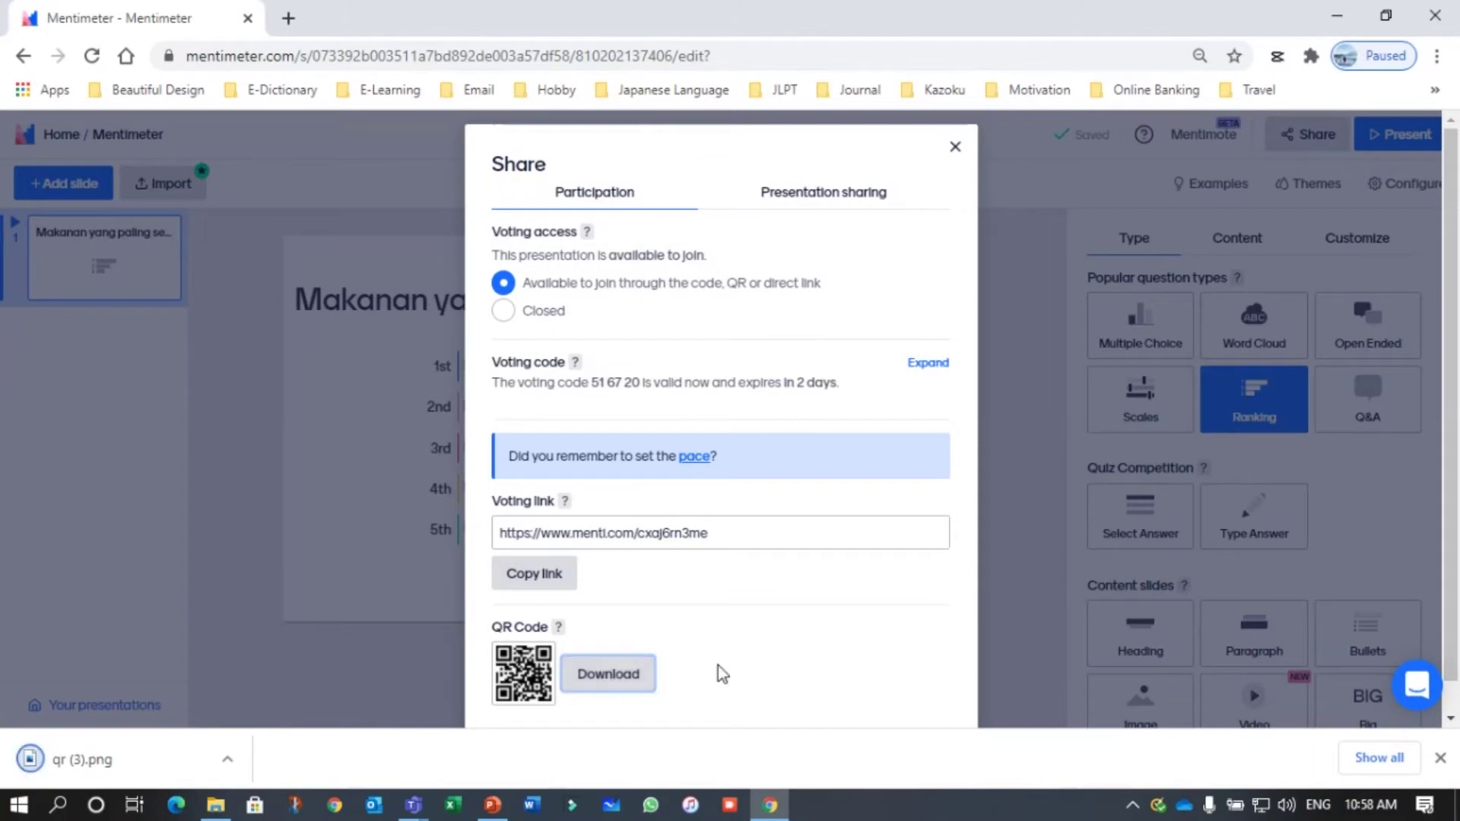
{"action": "left_click", "coordinate": [955, 148]}
{"action": "left_click", "coordinate": [1403, 135]}
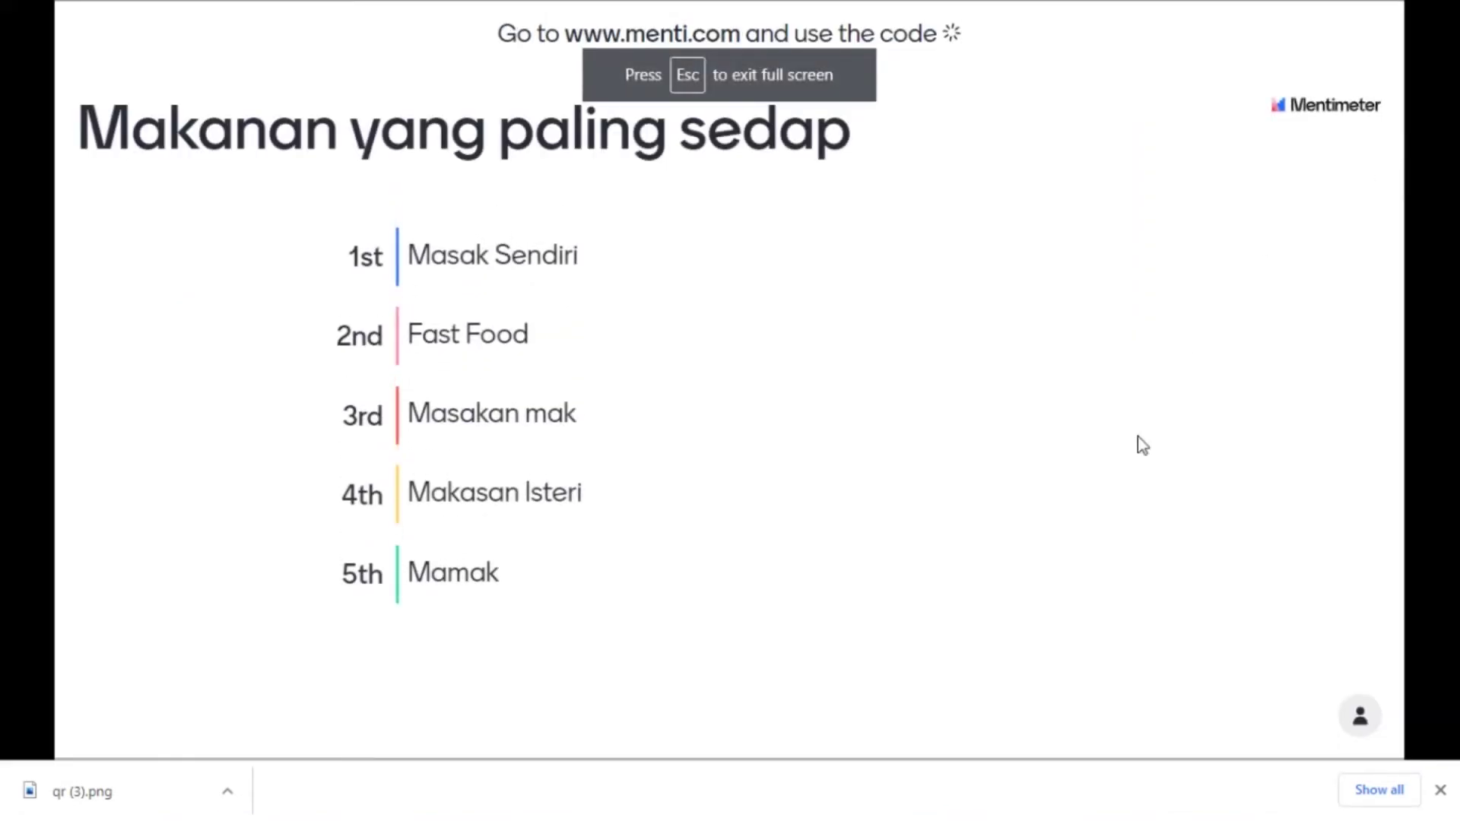
Open the downloaded qr (3).png, shrink its window and place it beside the ranking items on the presented slide
{"action": "left_click", "coordinate": [100, 797]}
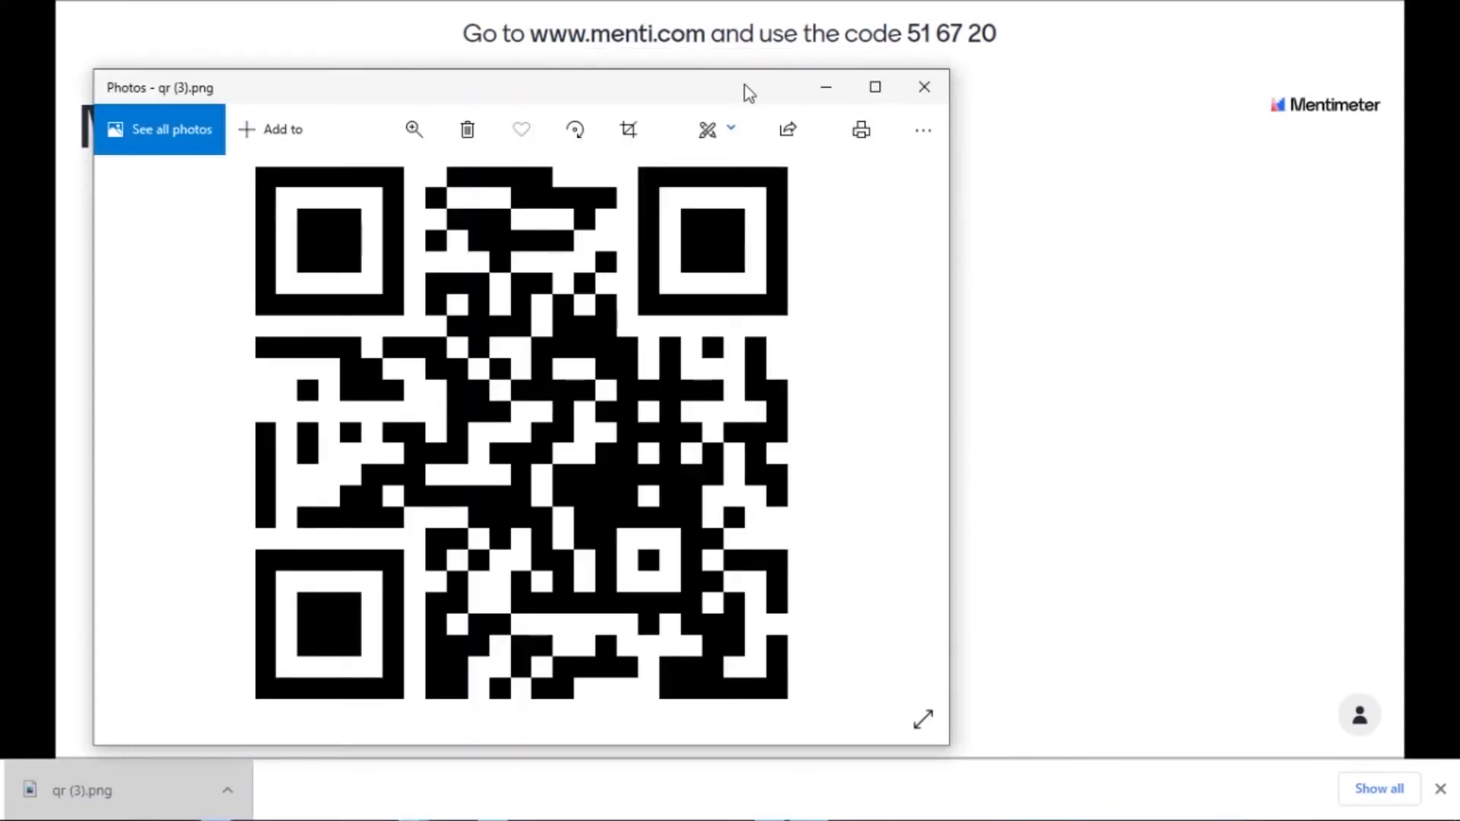
{"action": "left_click_drag", "start_coordinate": [948, 68], "coordinate": [627, 283]}
{"action": "left_click_drag", "start_coordinate": [443, 233], "coordinate": [1224, 197]}
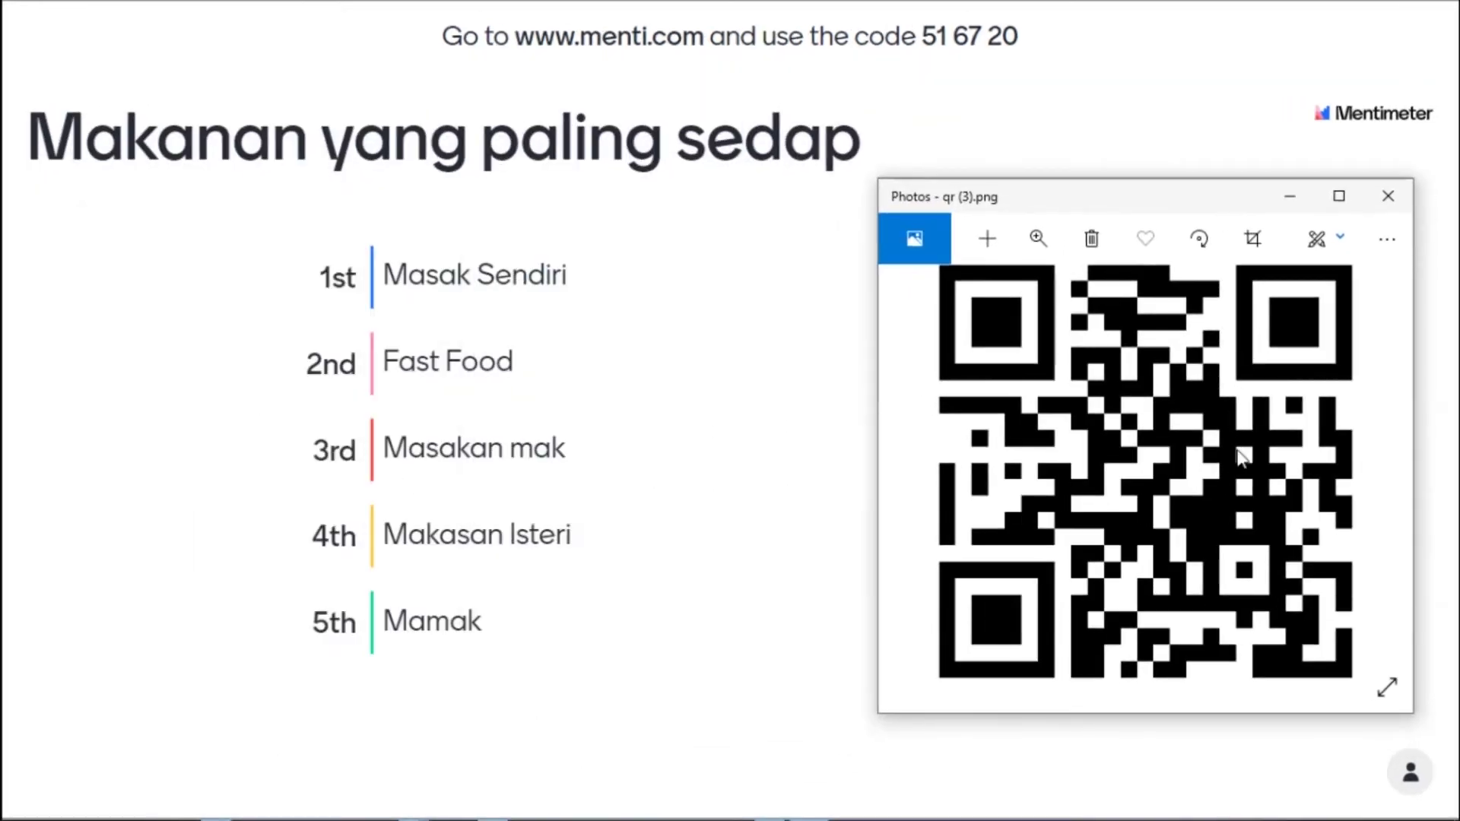
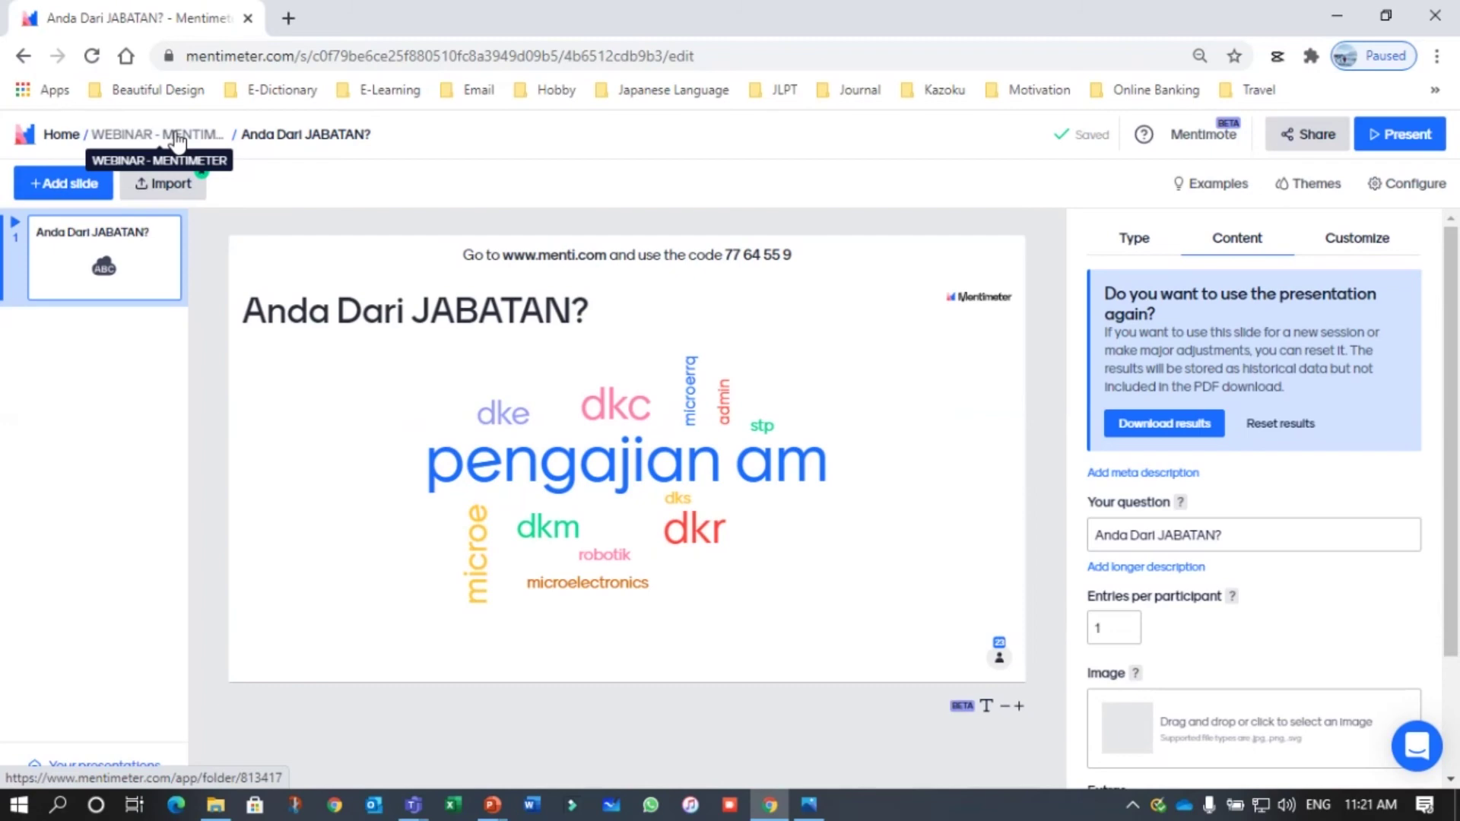
Return to the WEBINAR folder, duplicate the "Anda Dari JABATAN?" presentation and open the copy
{"action": "left_click", "coordinate": [177, 139]}
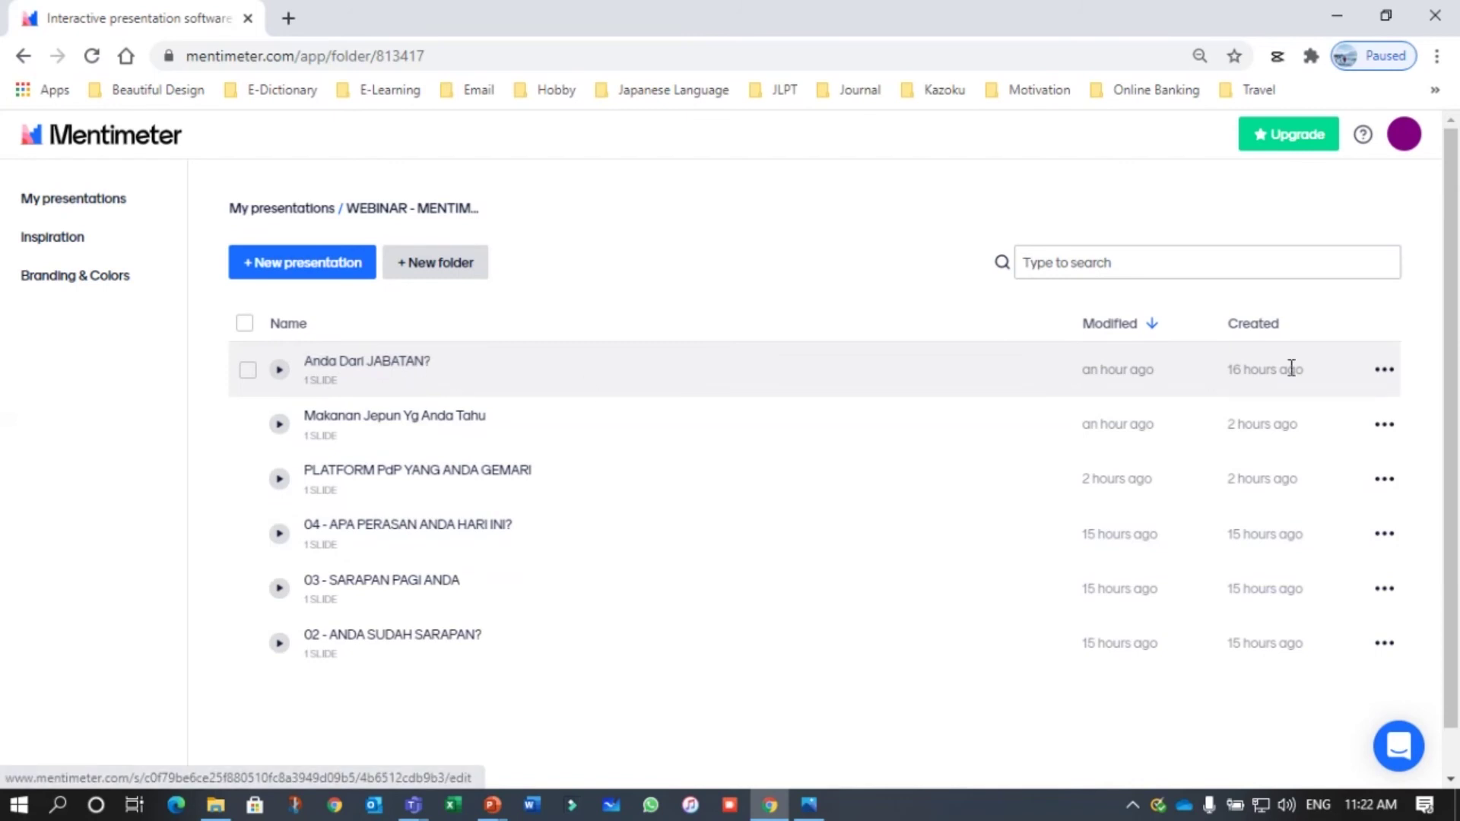
{"action": "left_click", "coordinate": [1384, 371]}
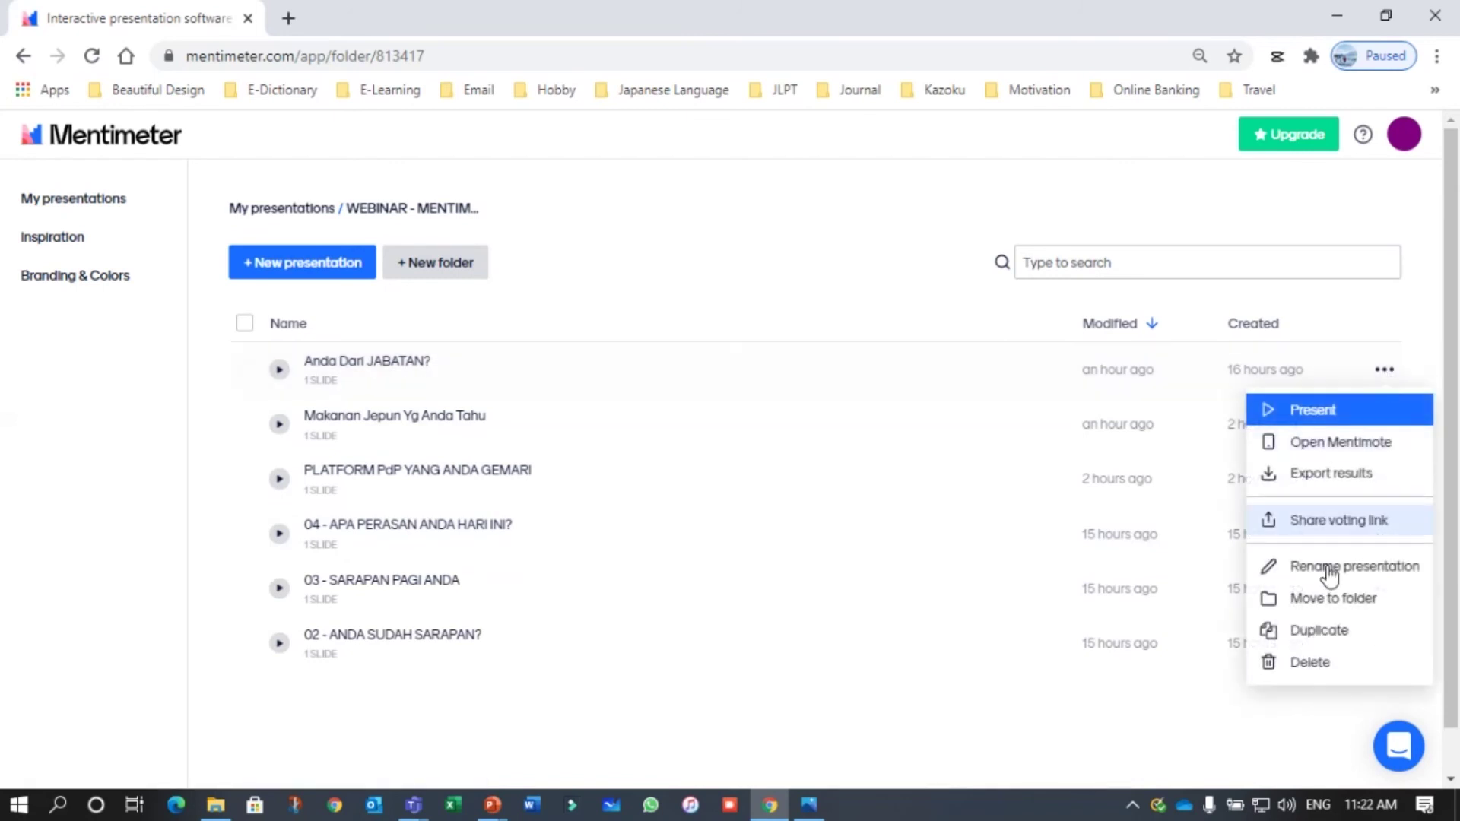
{"action": "left_click", "coordinate": [1326, 641]}
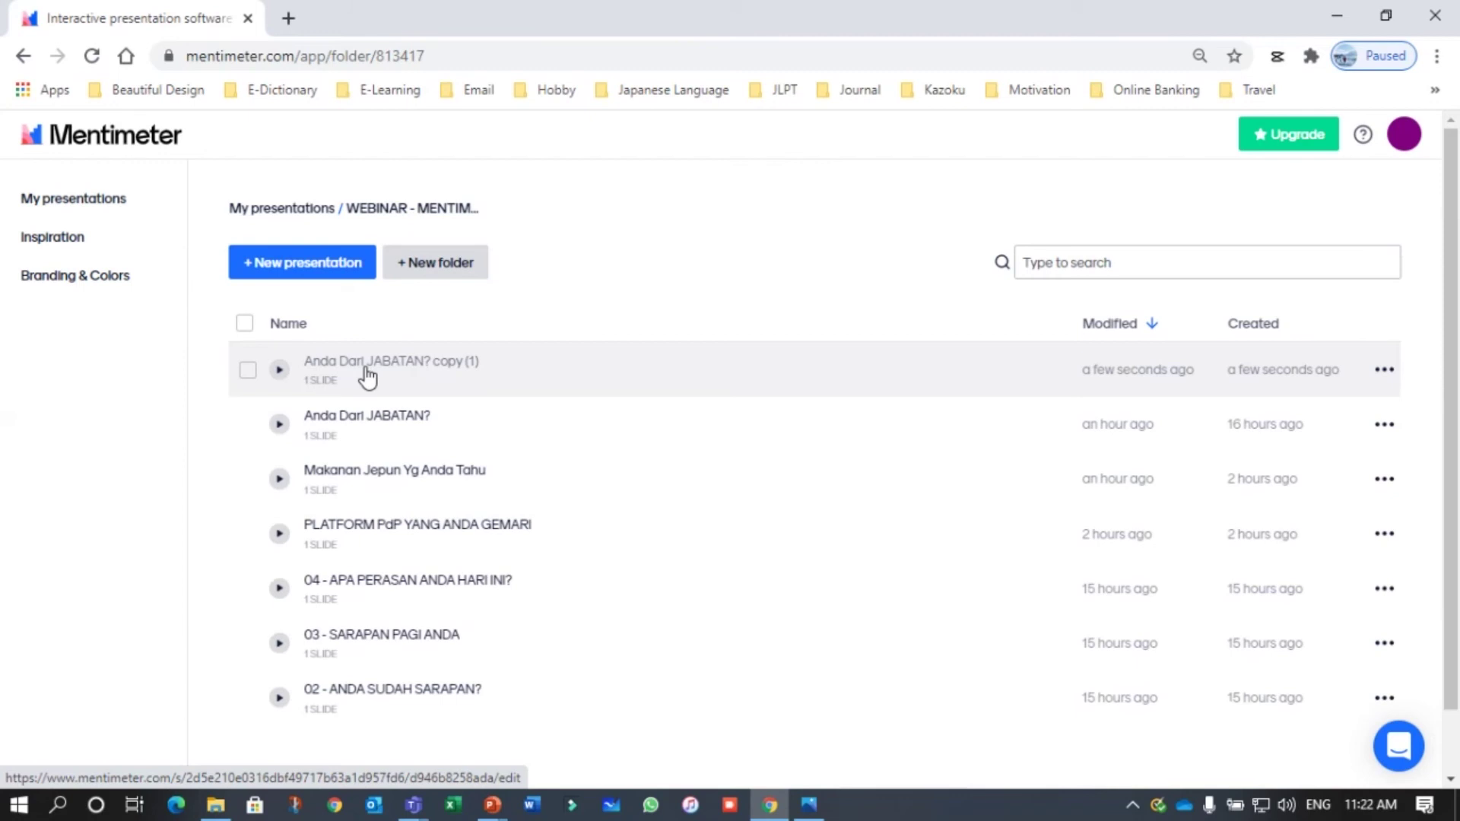
{"action": "left_click", "coordinate": [438, 370]}
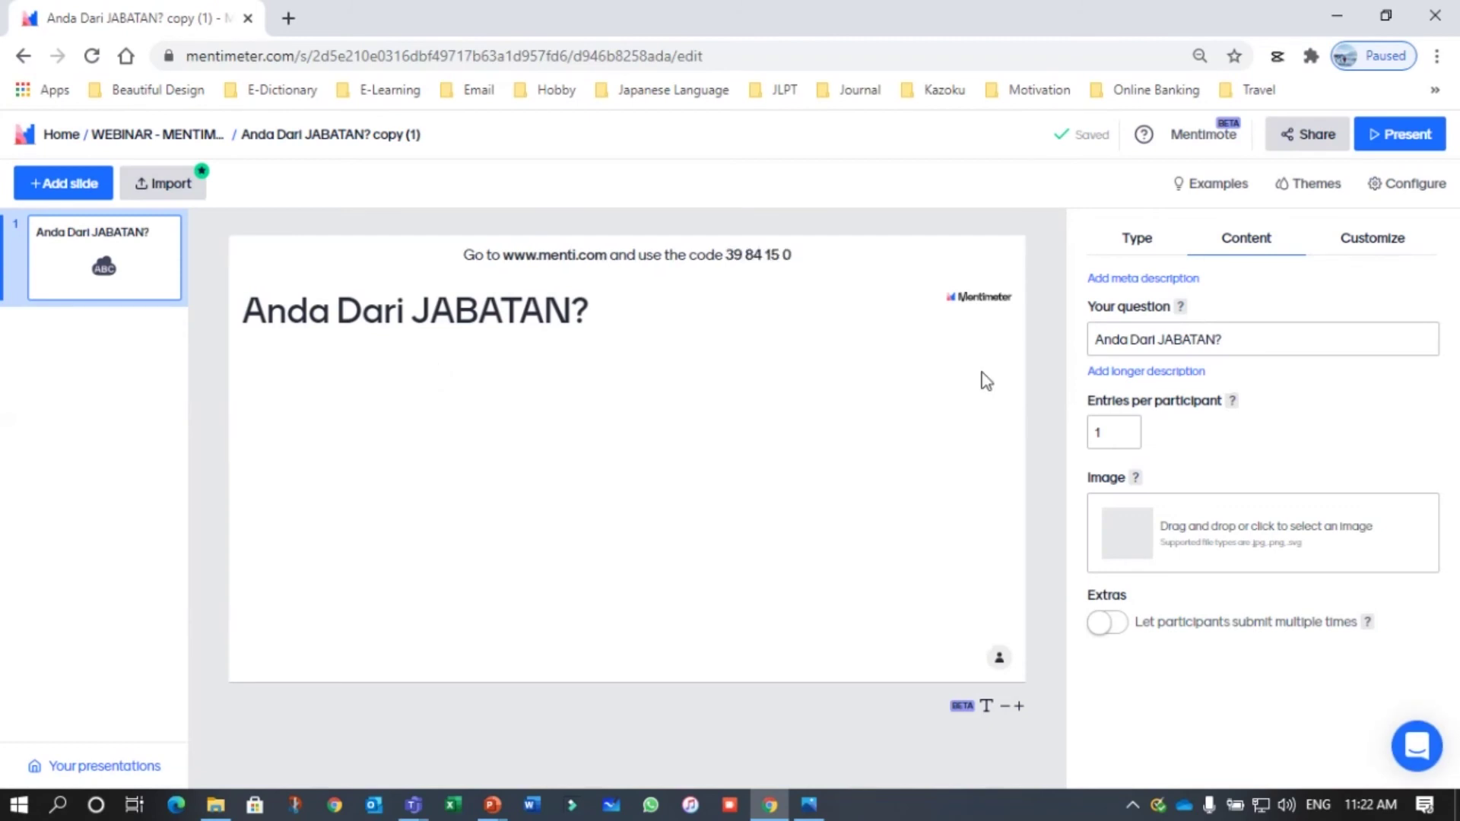
Change the word cloud question of the copied presentation to "Anda Di mana?"
{"action": "left_click_drag", "start_coordinate": [1238, 339], "coordinate": [1079, 340]}
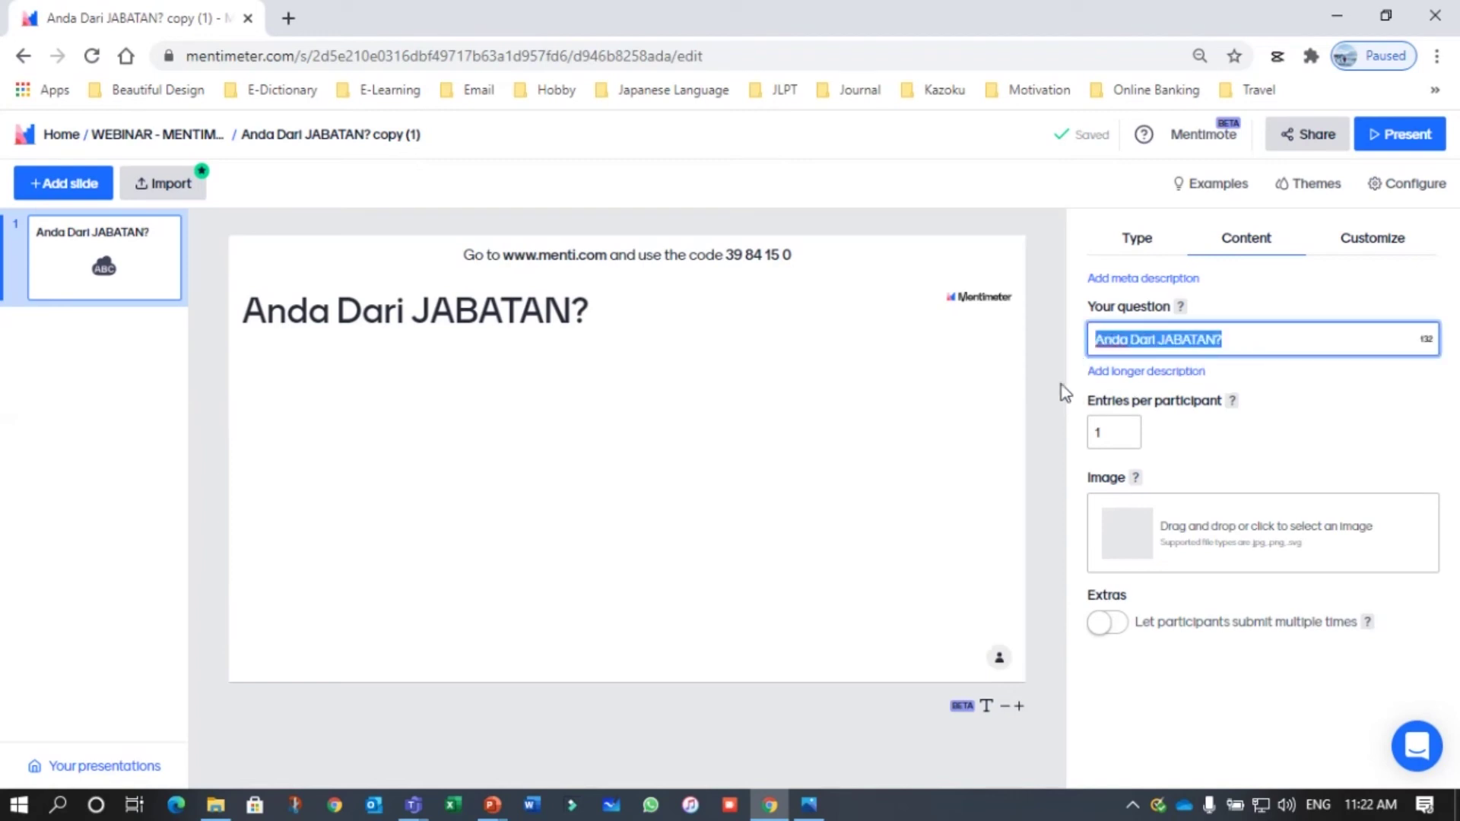
{"action": "type", "text": "Anda "}
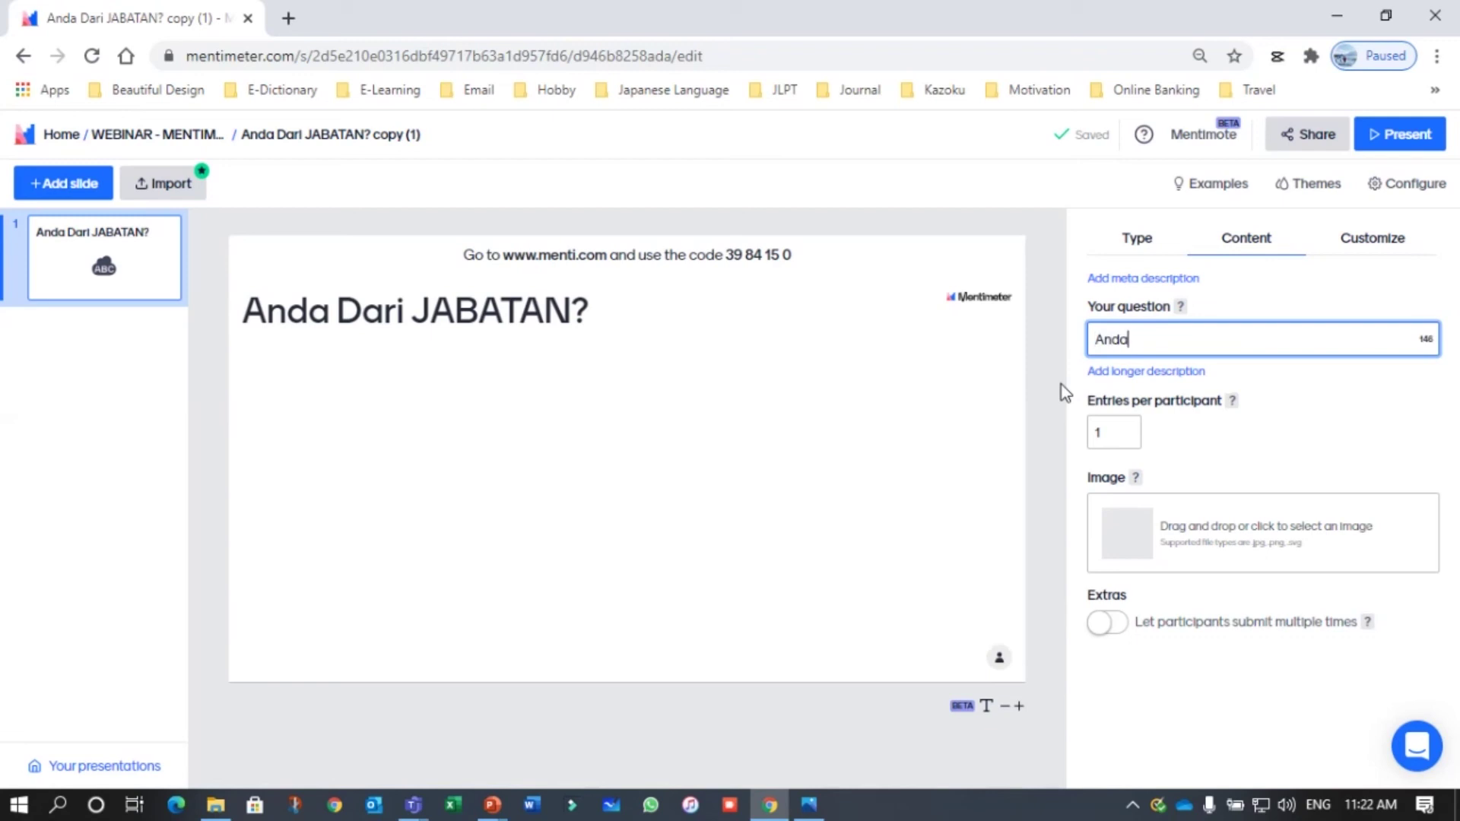
{"action": "type", "text": "D"}
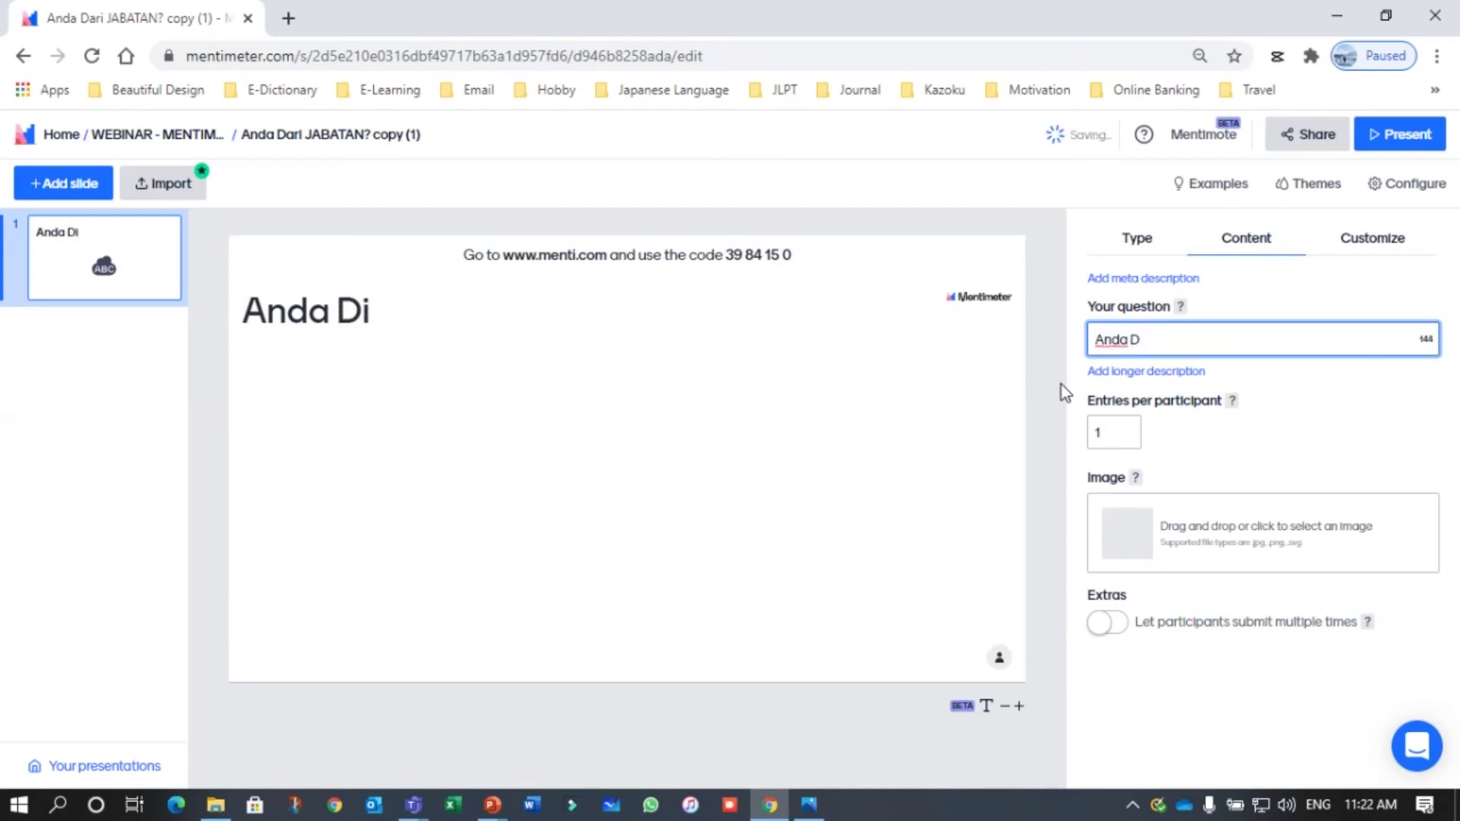
{"action": "type", "text": "i mana?"}
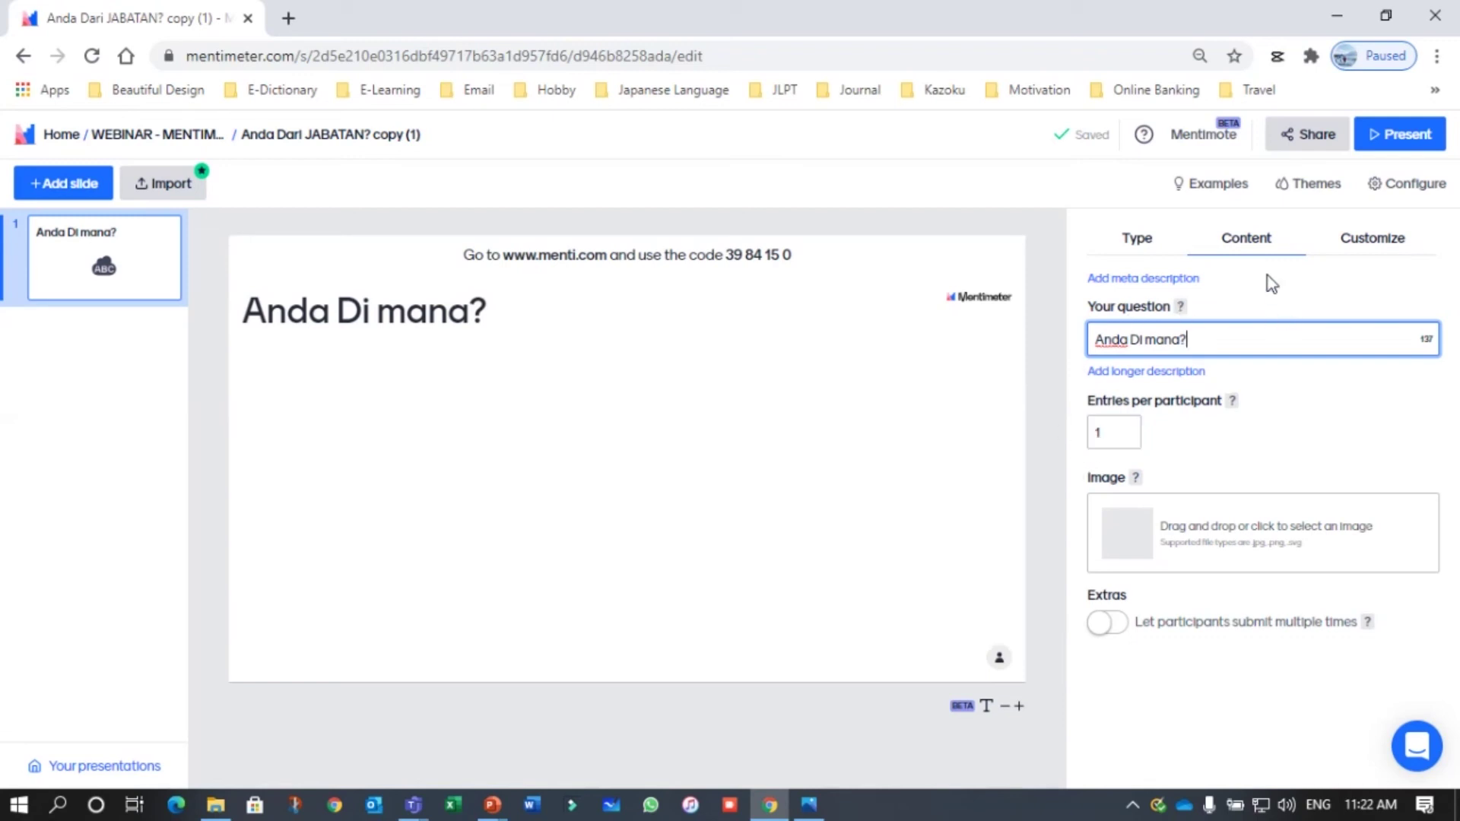
Download the voting QR code from the presentation's sharing options and close them
{"action": "left_click", "coordinate": [1316, 139]}
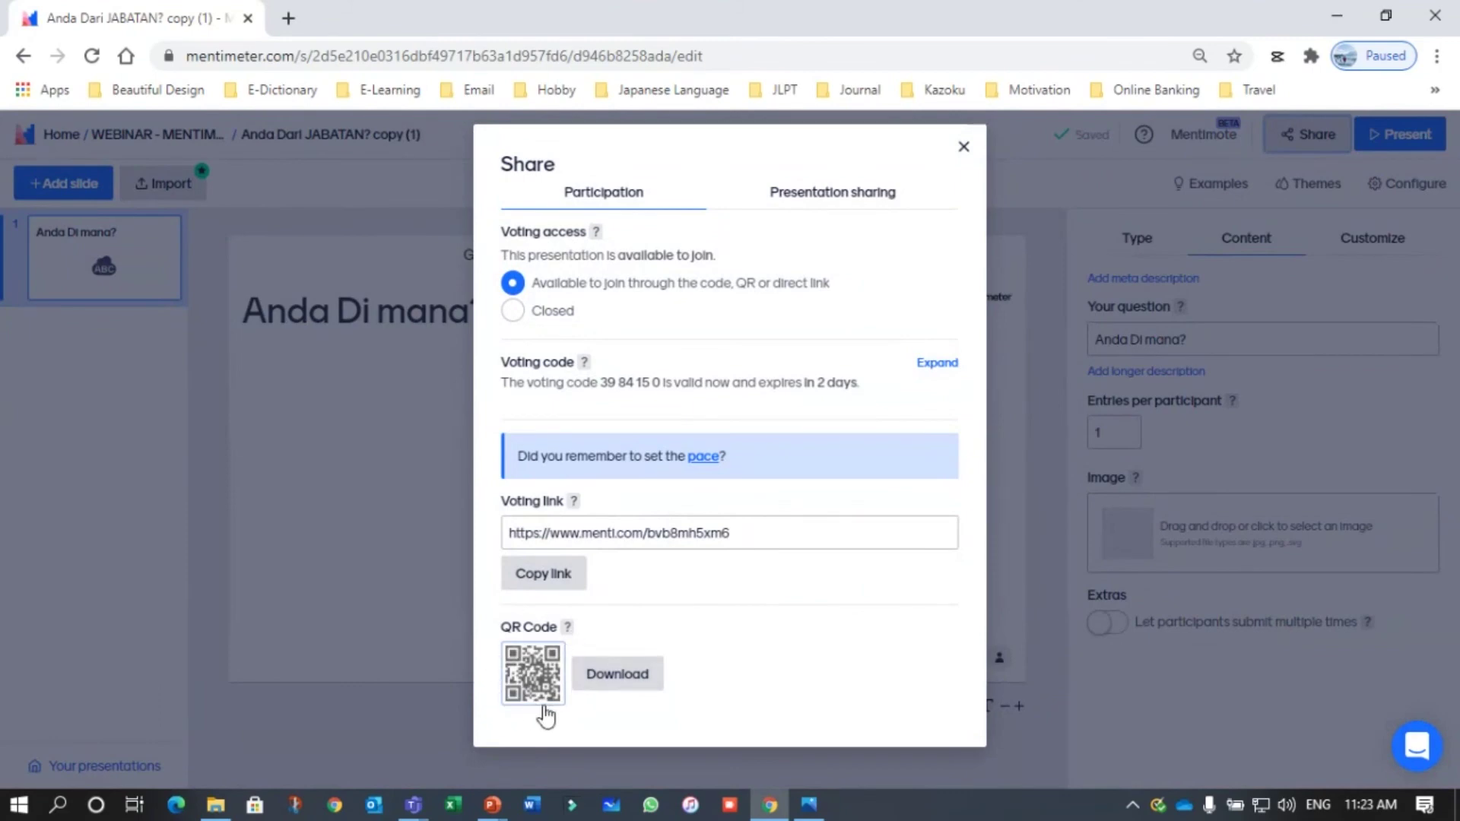
{"action": "left_click", "coordinate": [608, 688]}
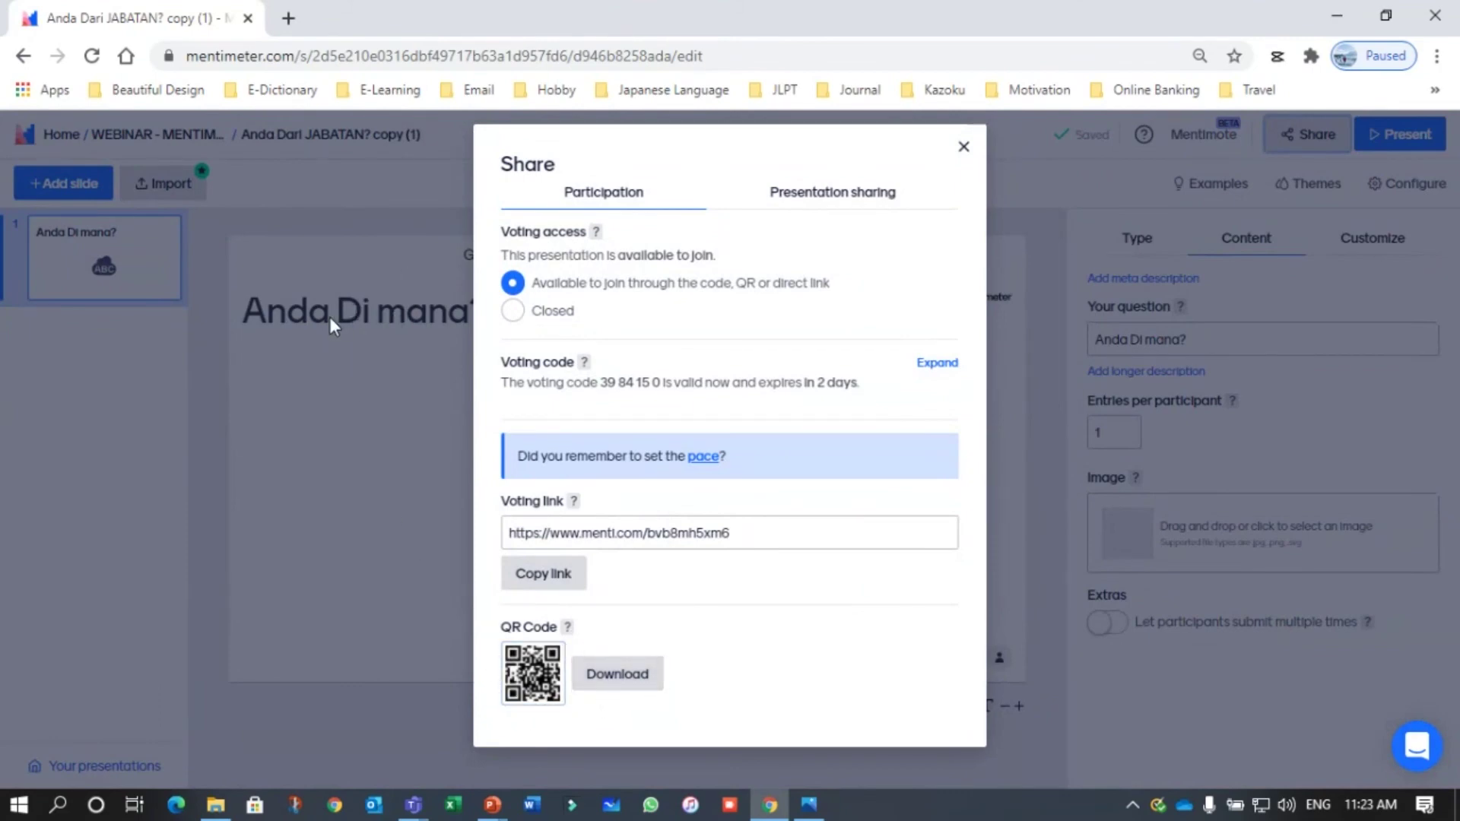
{"action": "left_click", "coordinate": [628, 680]}
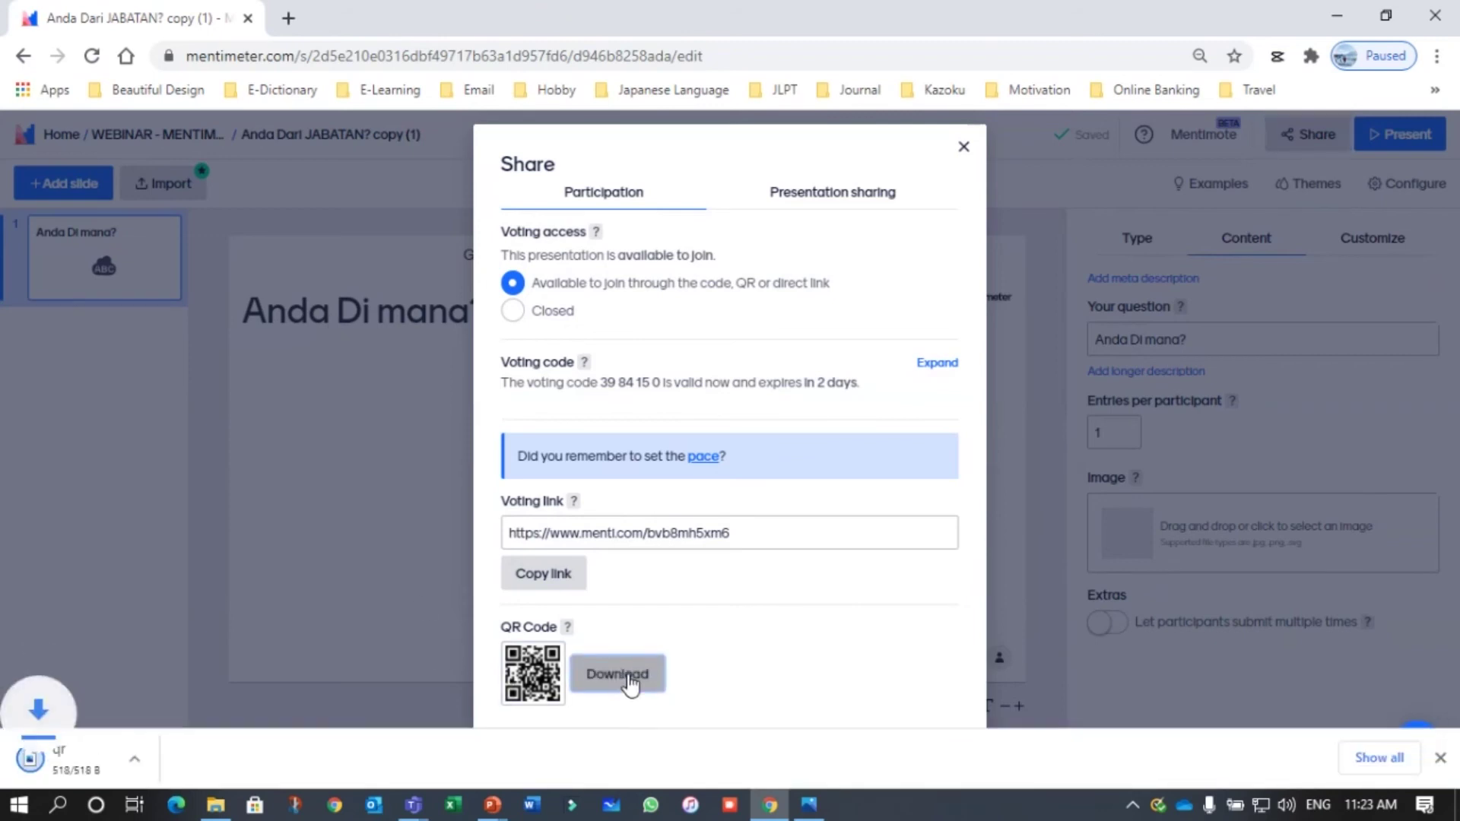
{"action": "left_click", "coordinate": [954, 149]}
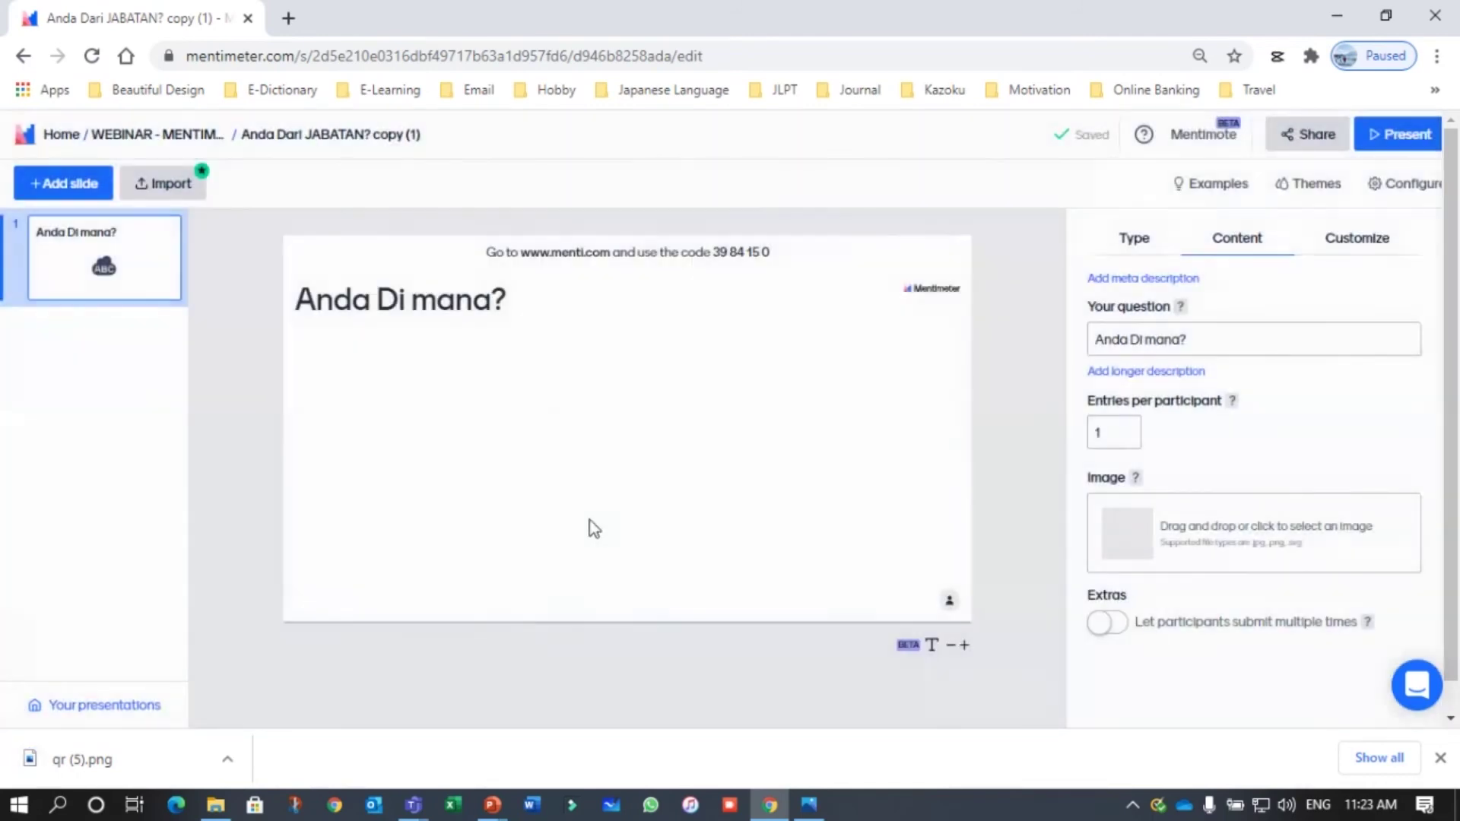
Open the downloaded qr (5).png, shrink its window and move it to a corner of the screen
{"action": "left_click", "coordinate": [79, 760]}
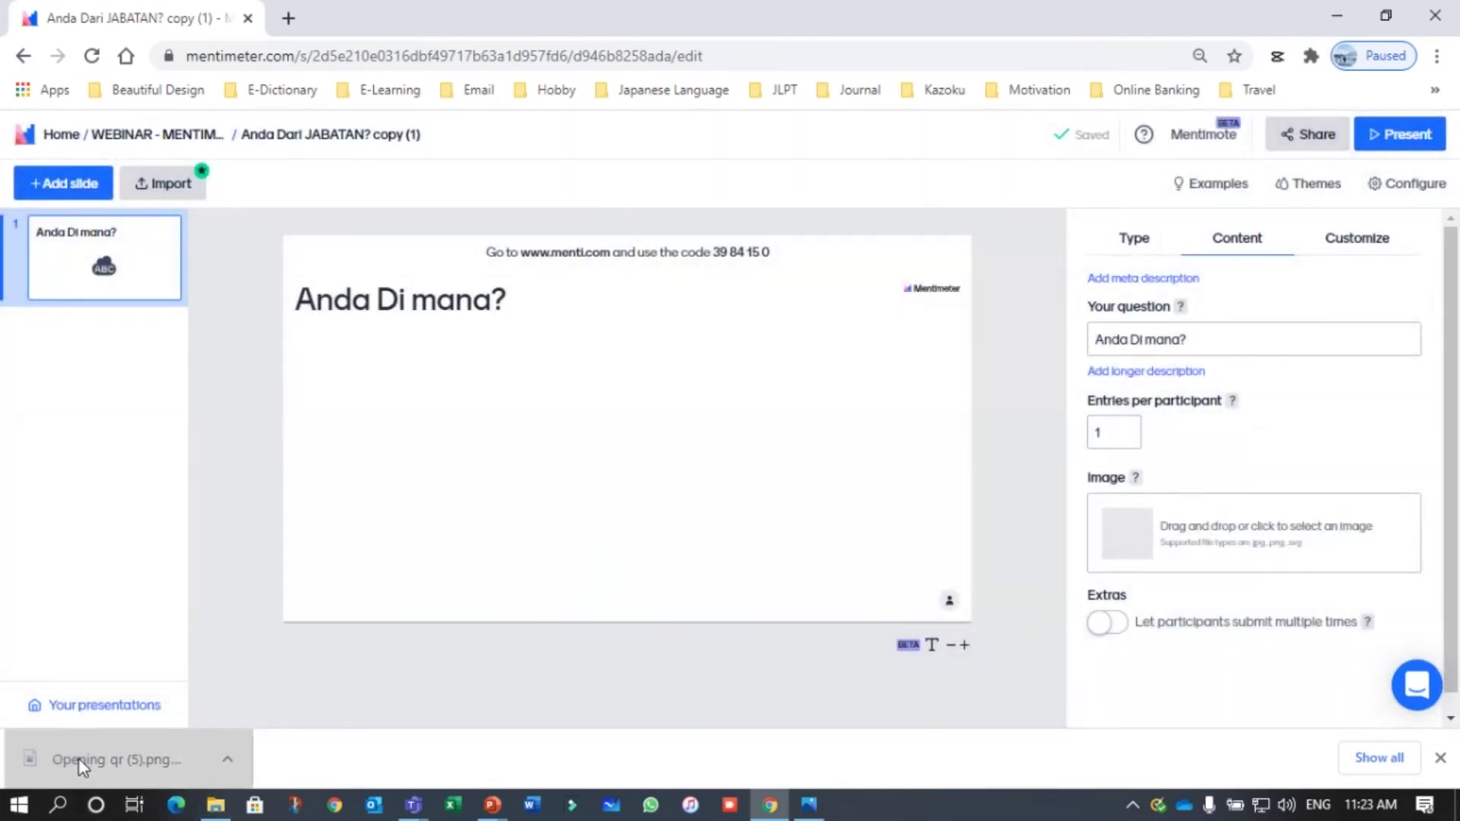
{"action": "left_click_drag", "start_coordinate": [763, 95], "coordinate": [1190, 62]}
{"action": "left_click_drag", "start_coordinate": [1378, 38], "coordinate": [1057, 179]}
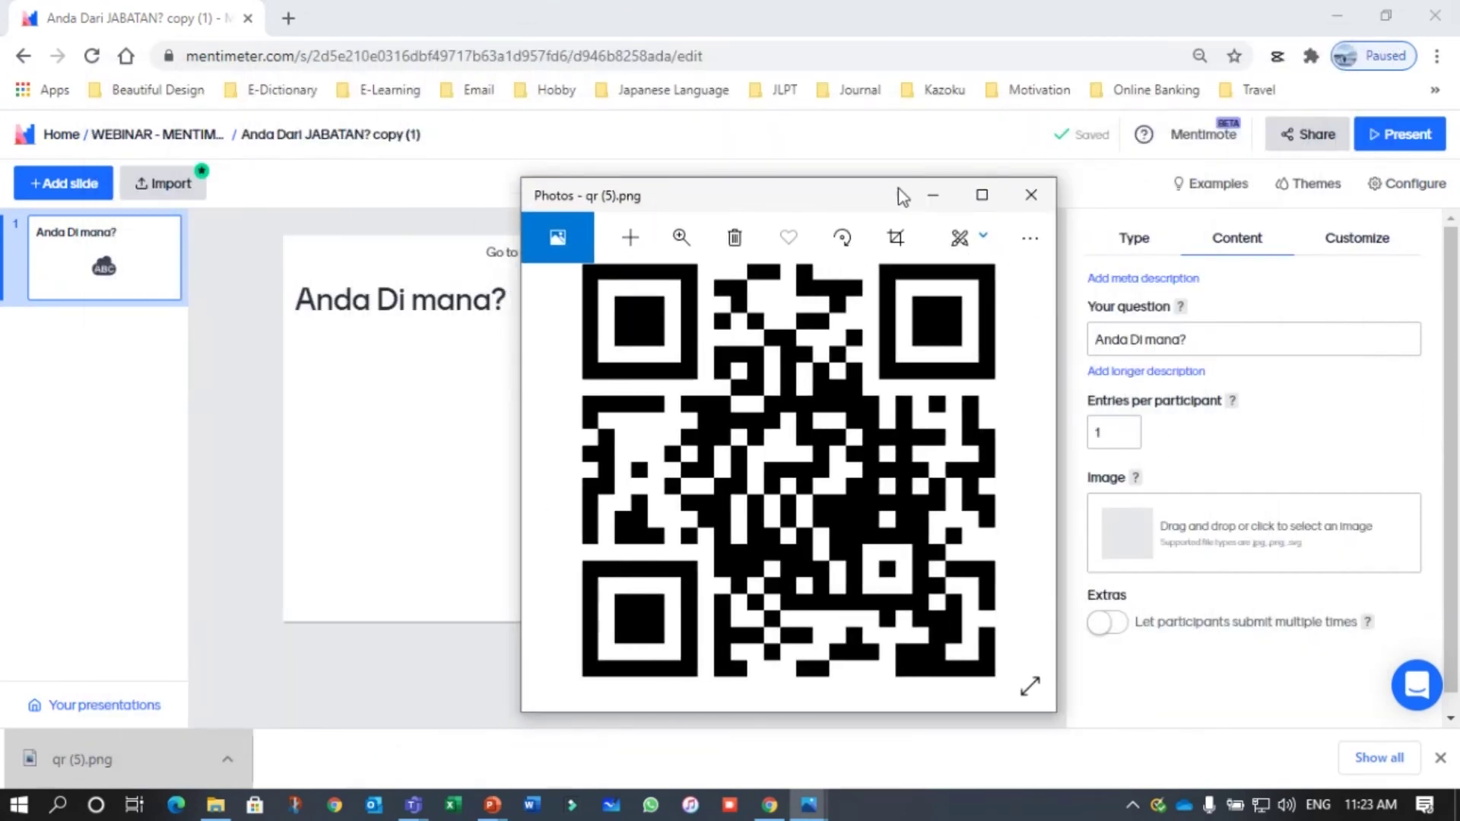
{"action": "left_click_drag", "start_coordinate": [908, 195], "coordinate": [388, 26]}
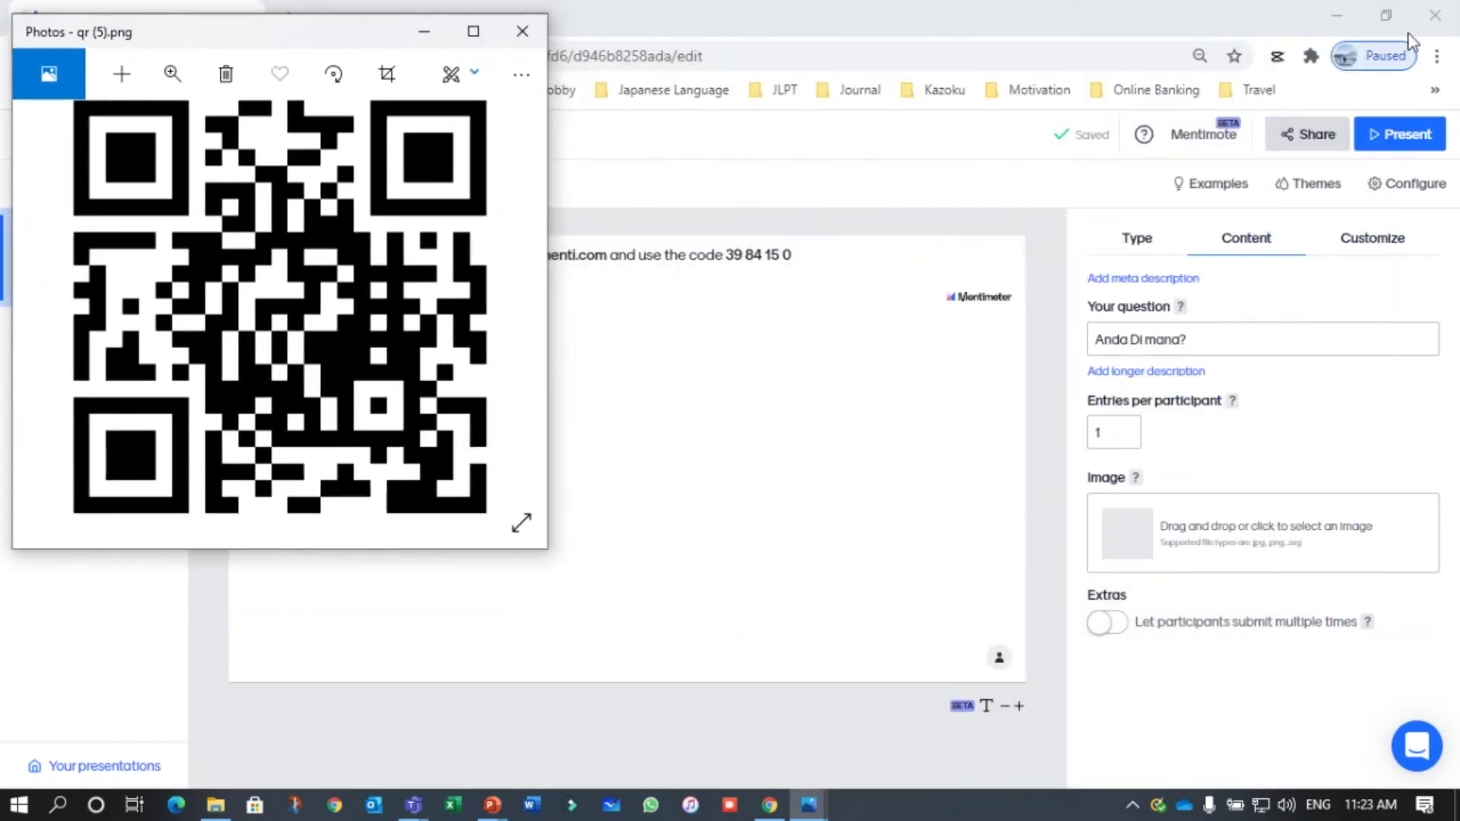
Present the "Anda Di mana?" slide full screen and return to the editor
{"action": "left_click", "coordinate": [1401, 135]}
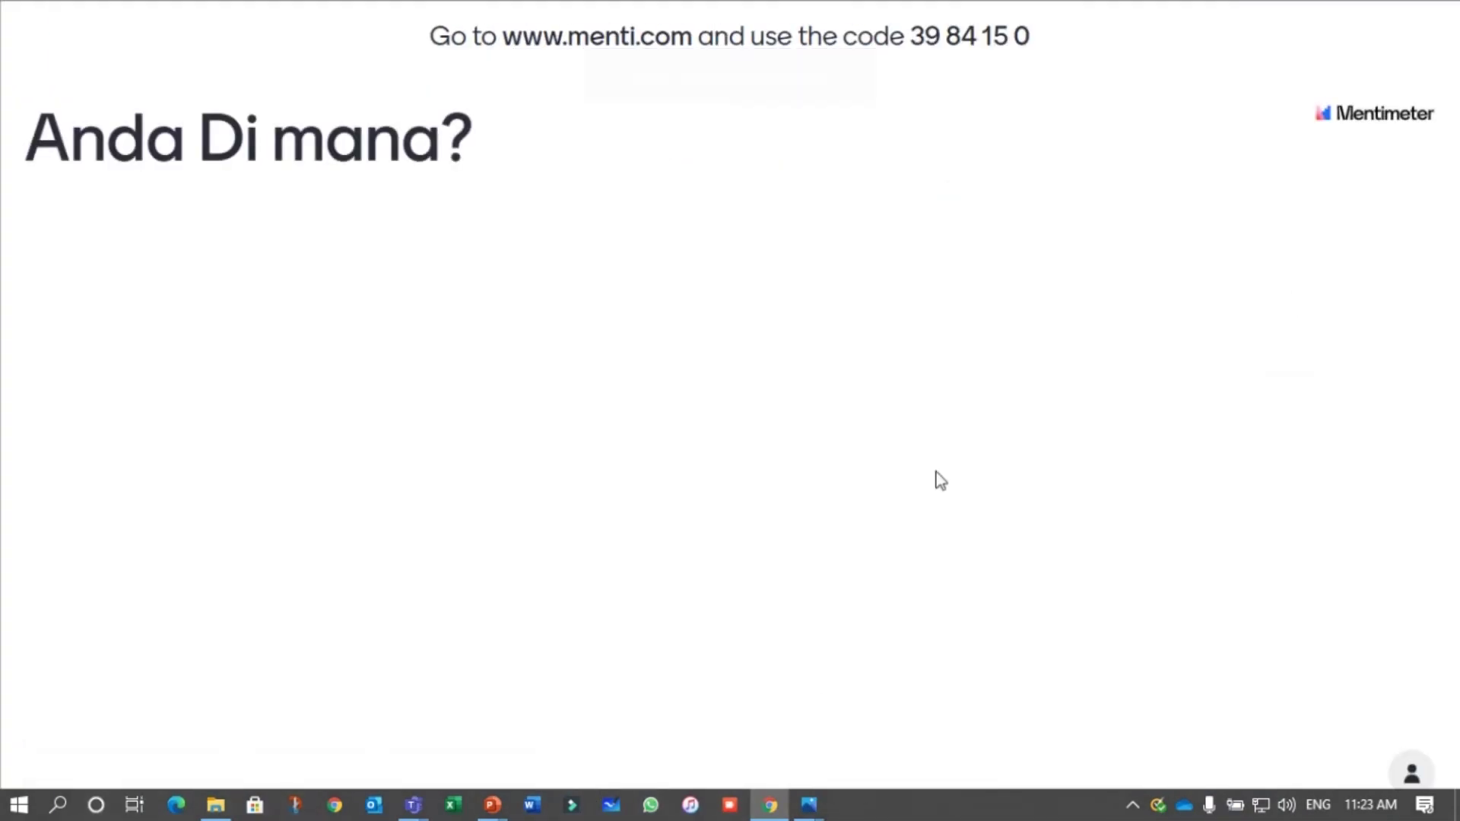
{"action": "key", "text": "Escape"}
{"action": "key", "text": "Escape"}
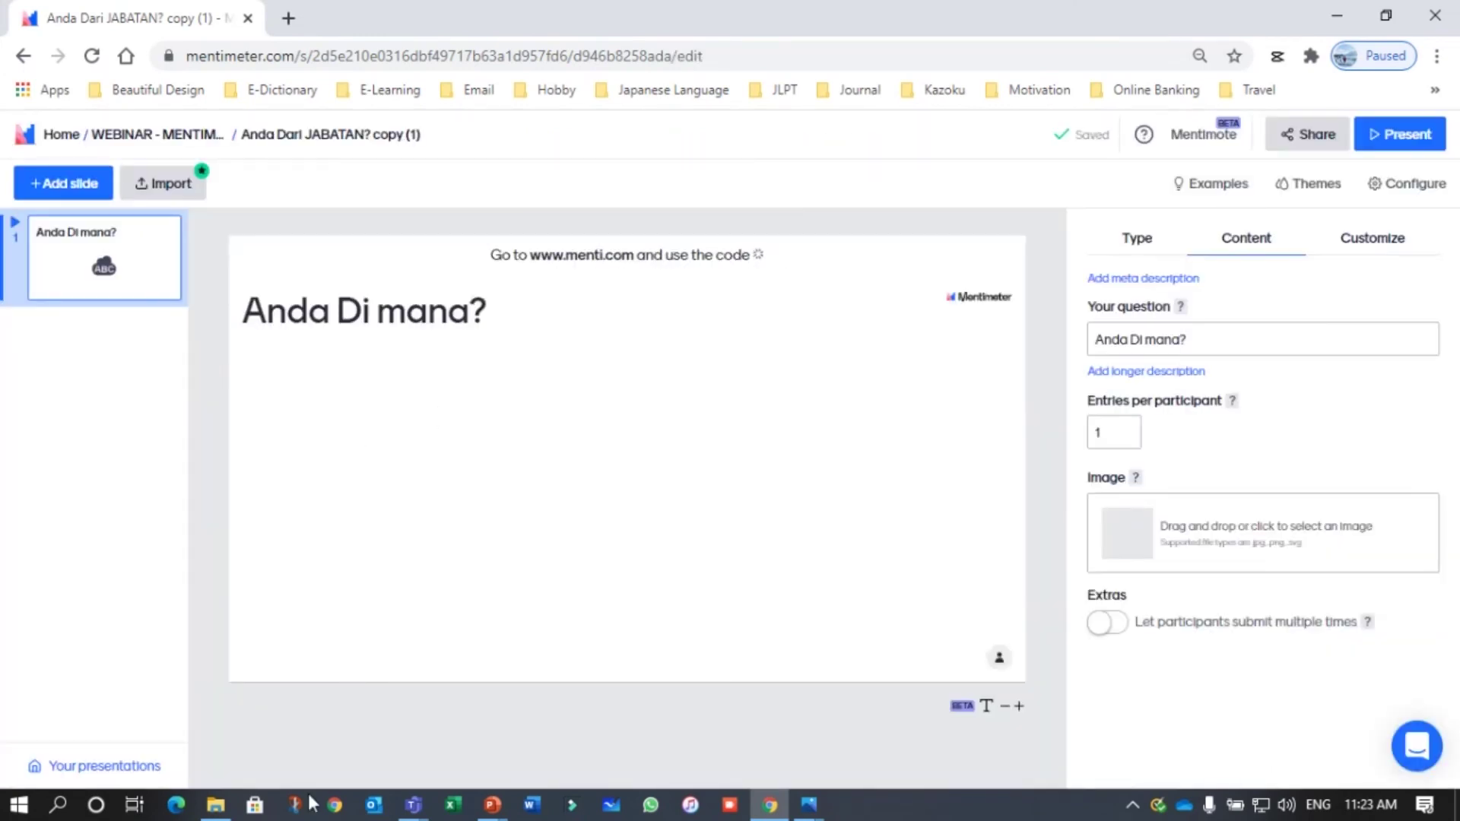
Bring the qr (5).png window over the editor, move it clear of the word cloud for voting, and close it
{"action": "left_click", "coordinate": [809, 806]}
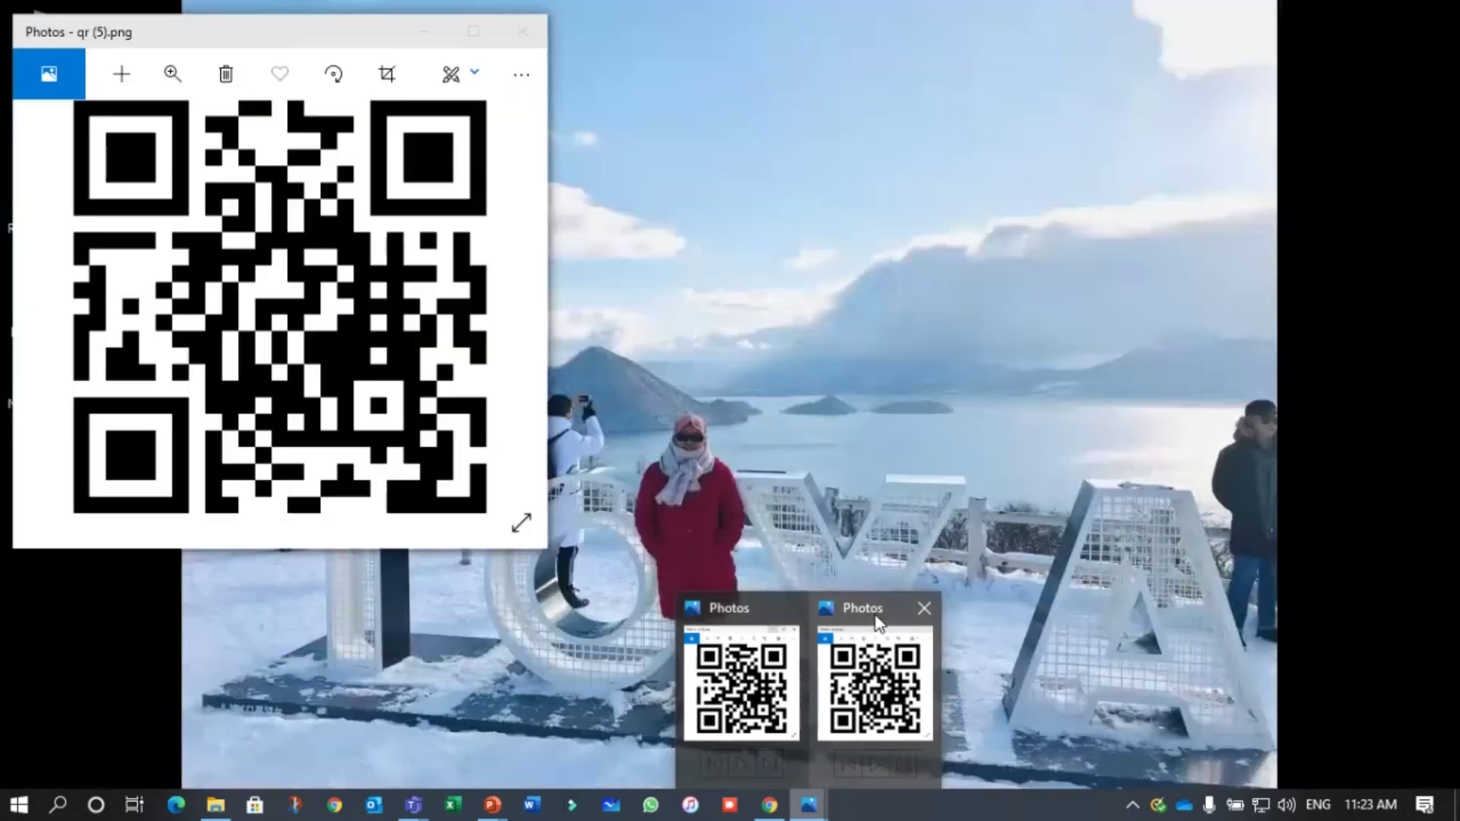
{"action": "left_click", "coordinate": [875, 631]}
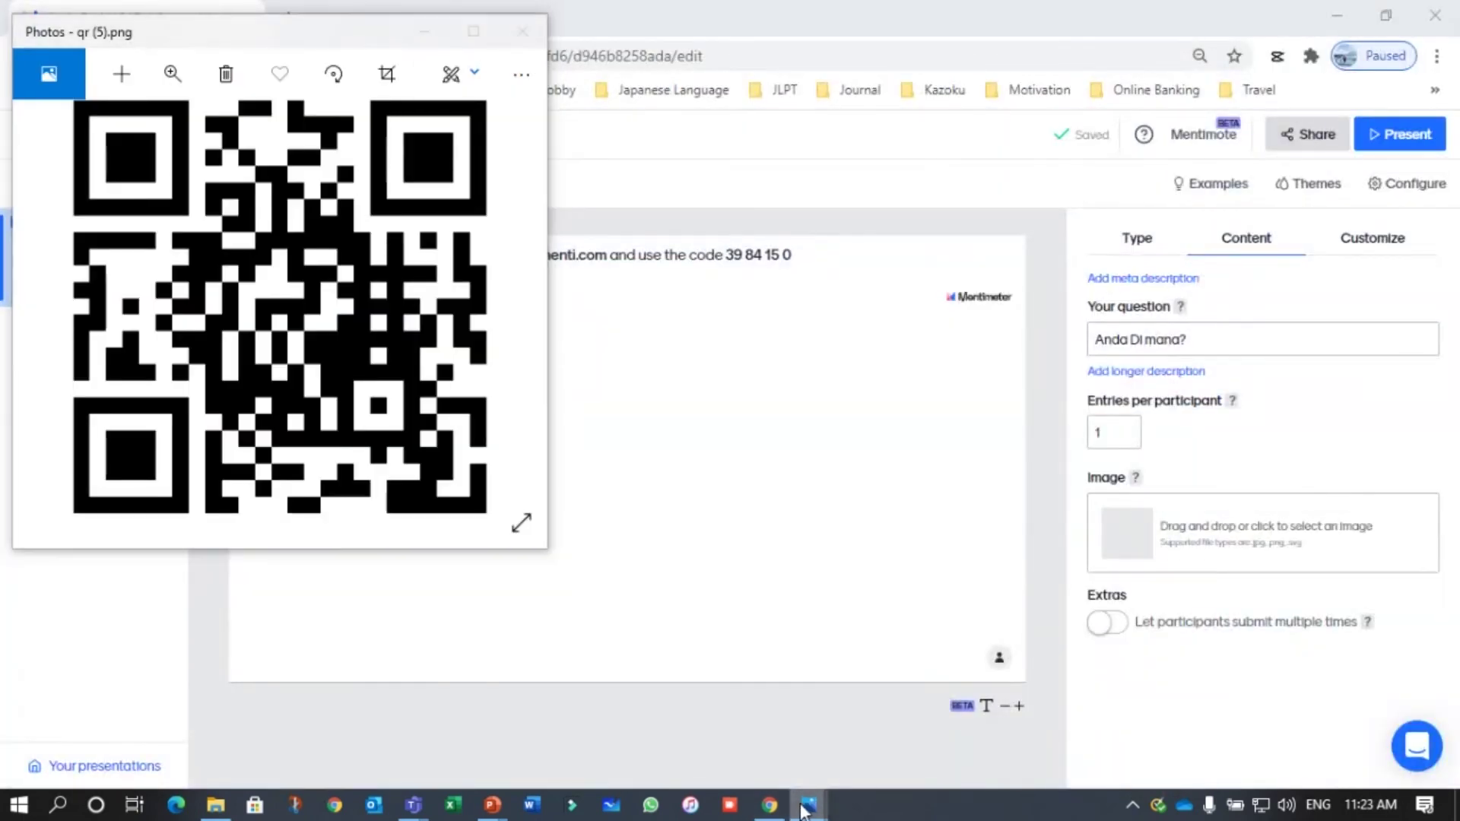
{"action": "mouse_move", "coordinate": [802, 809]}
{"action": "mouse_move", "coordinate": [726, 596]}
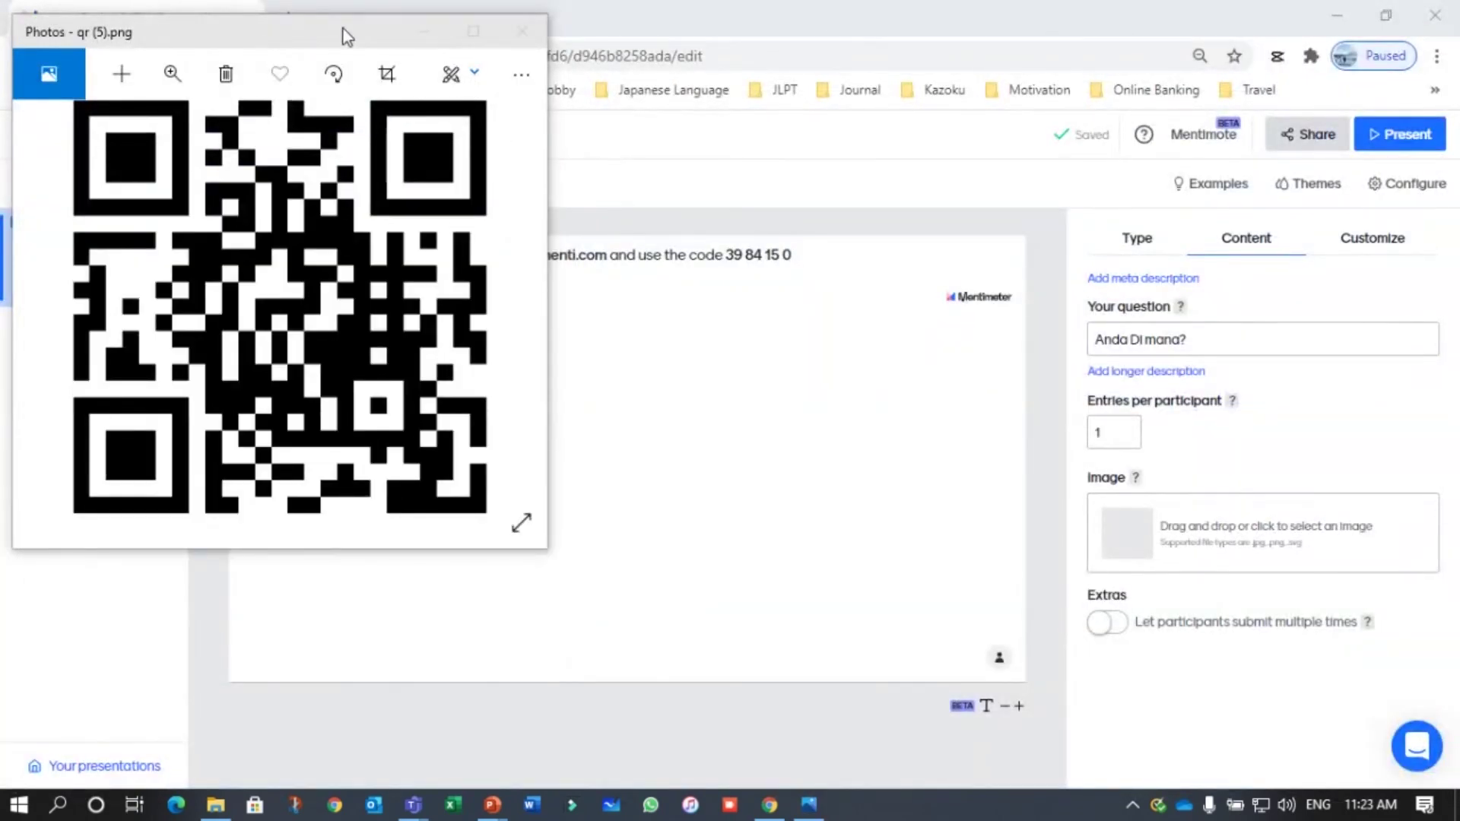
{"action": "left_click", "coordinate": [347, 36]}
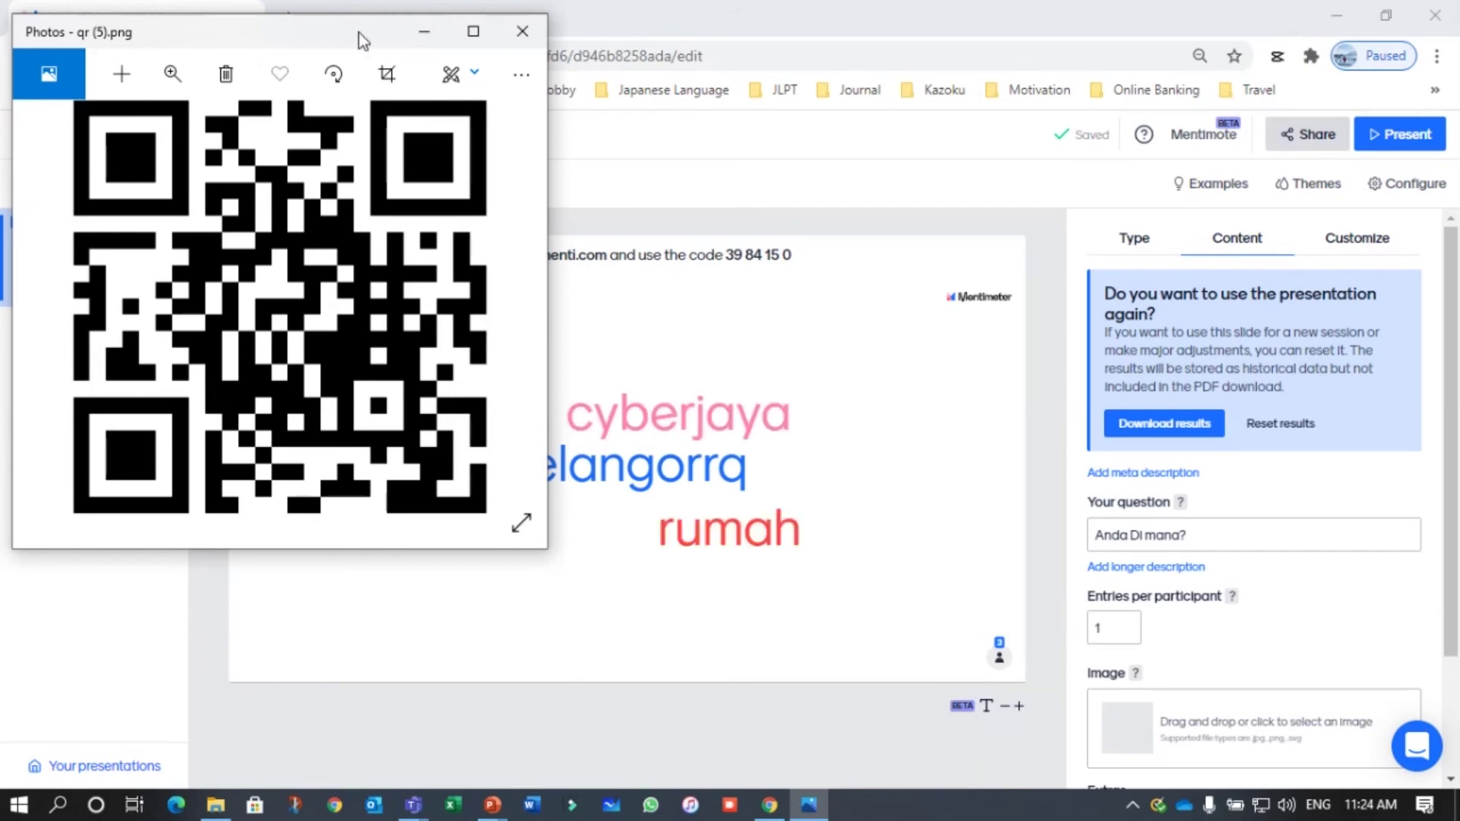
{"action": "left_click_drag", "start_coordinate": [359, 33], "coordinate": [352, 262]}
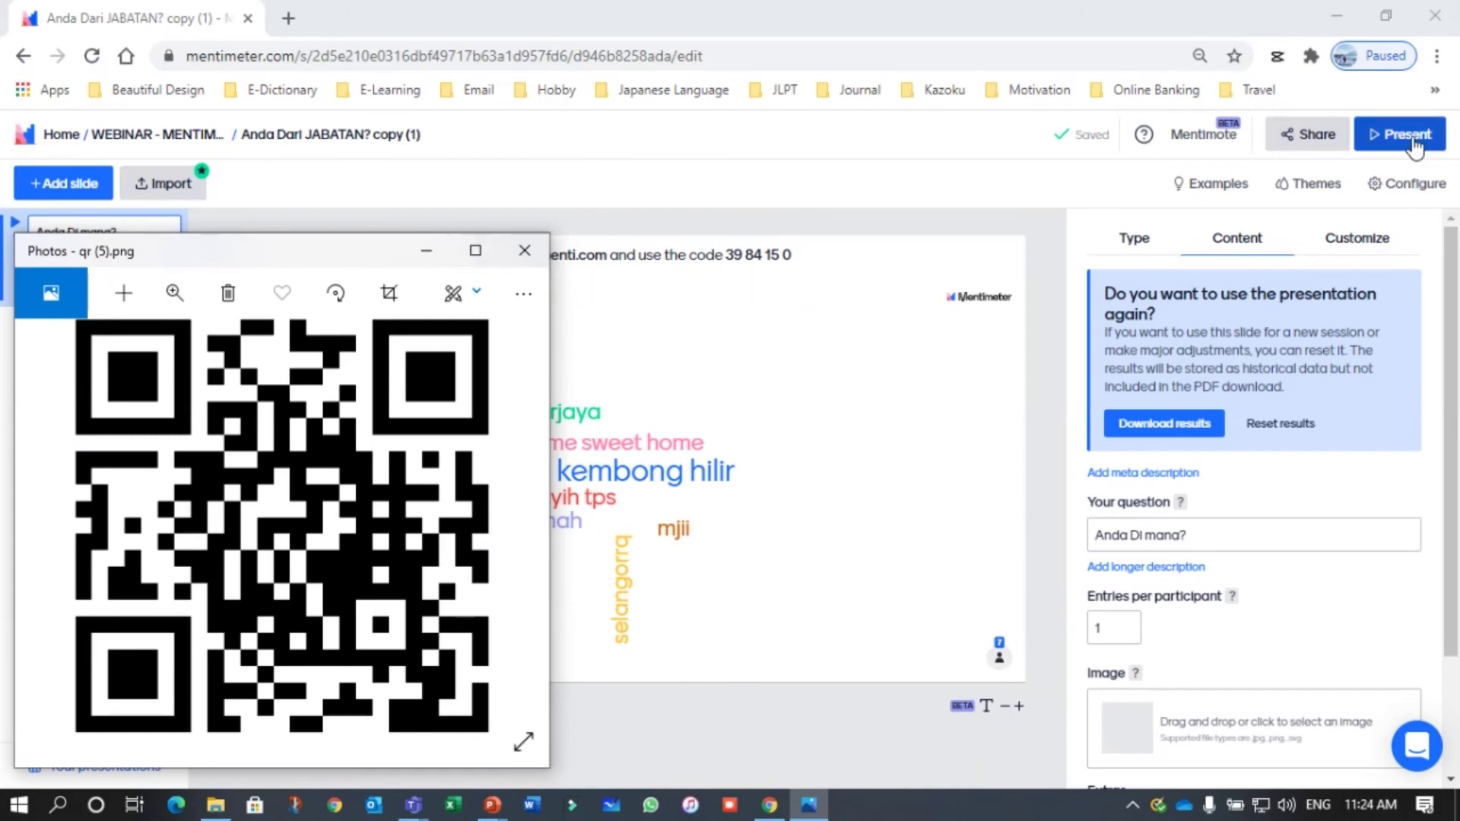
{"action": "left_click_drag", "start_coordinate": [358, 262], "coordinate": [1249, 47]}
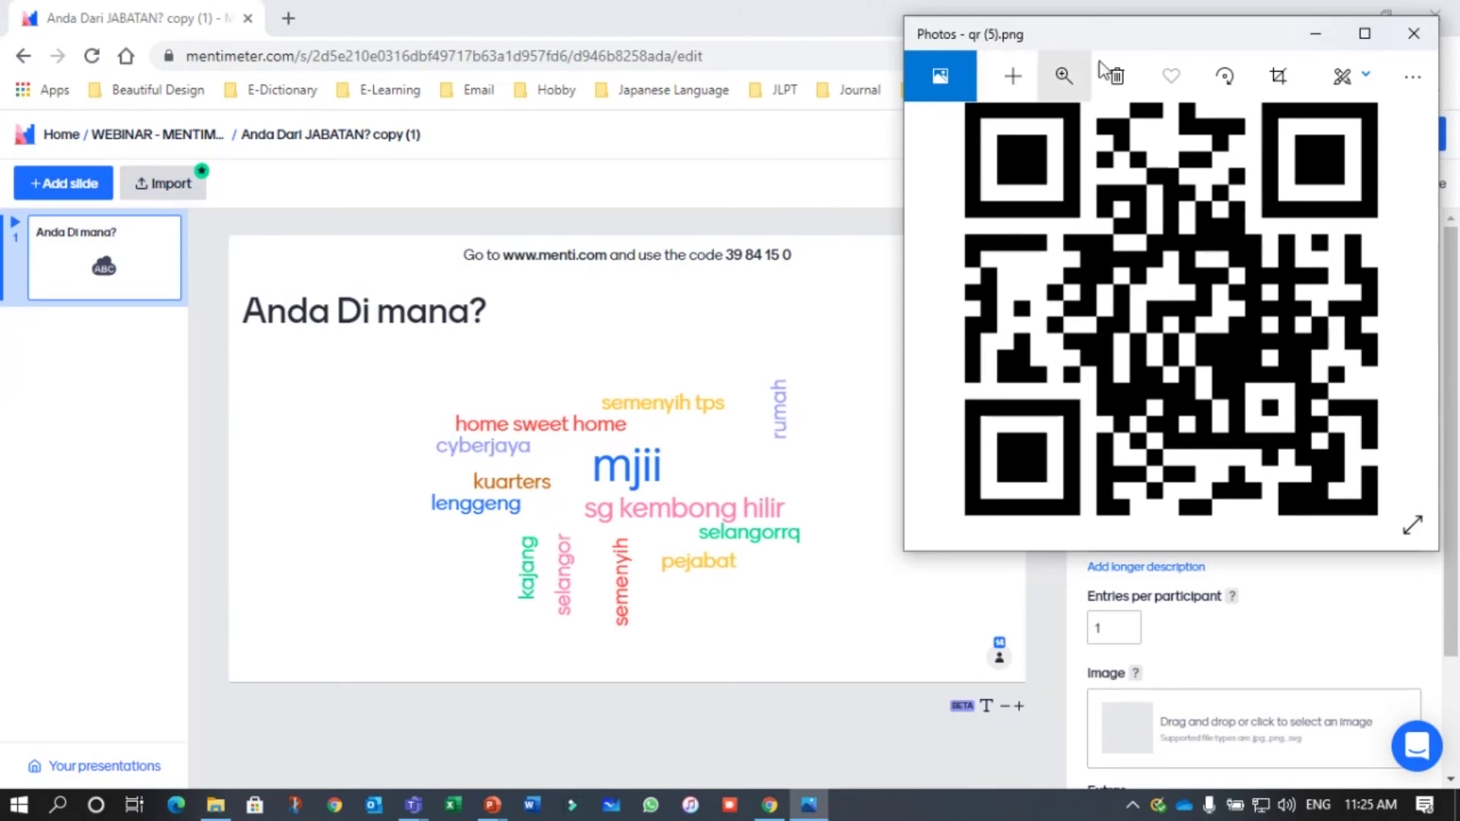
{"action": "left_click_drag", "start_coordinate": [1131, 42], "coordinate": [1142, 38]}
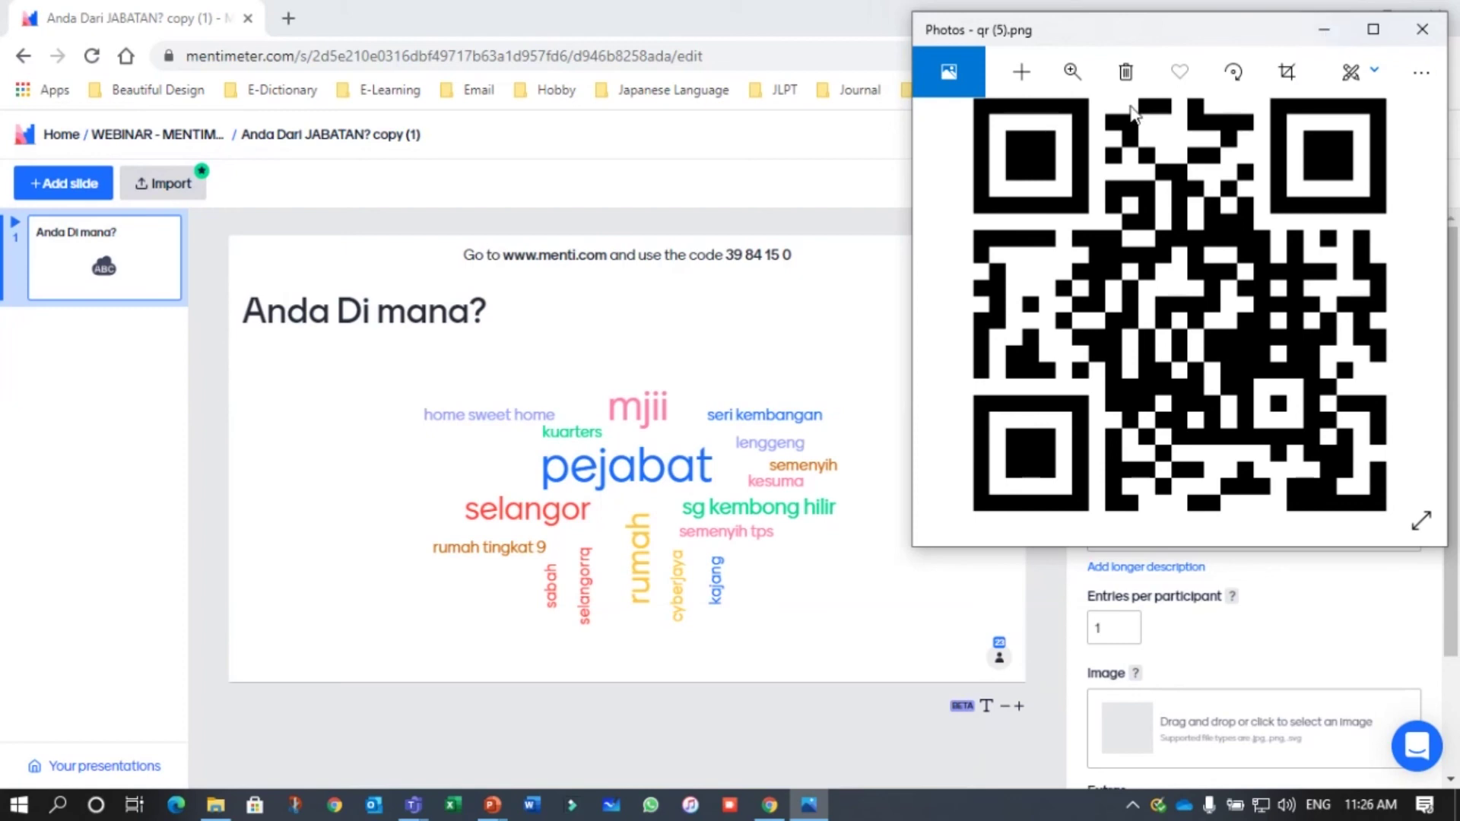
{"action": "left_click", "coordinate": [1421, 31]}
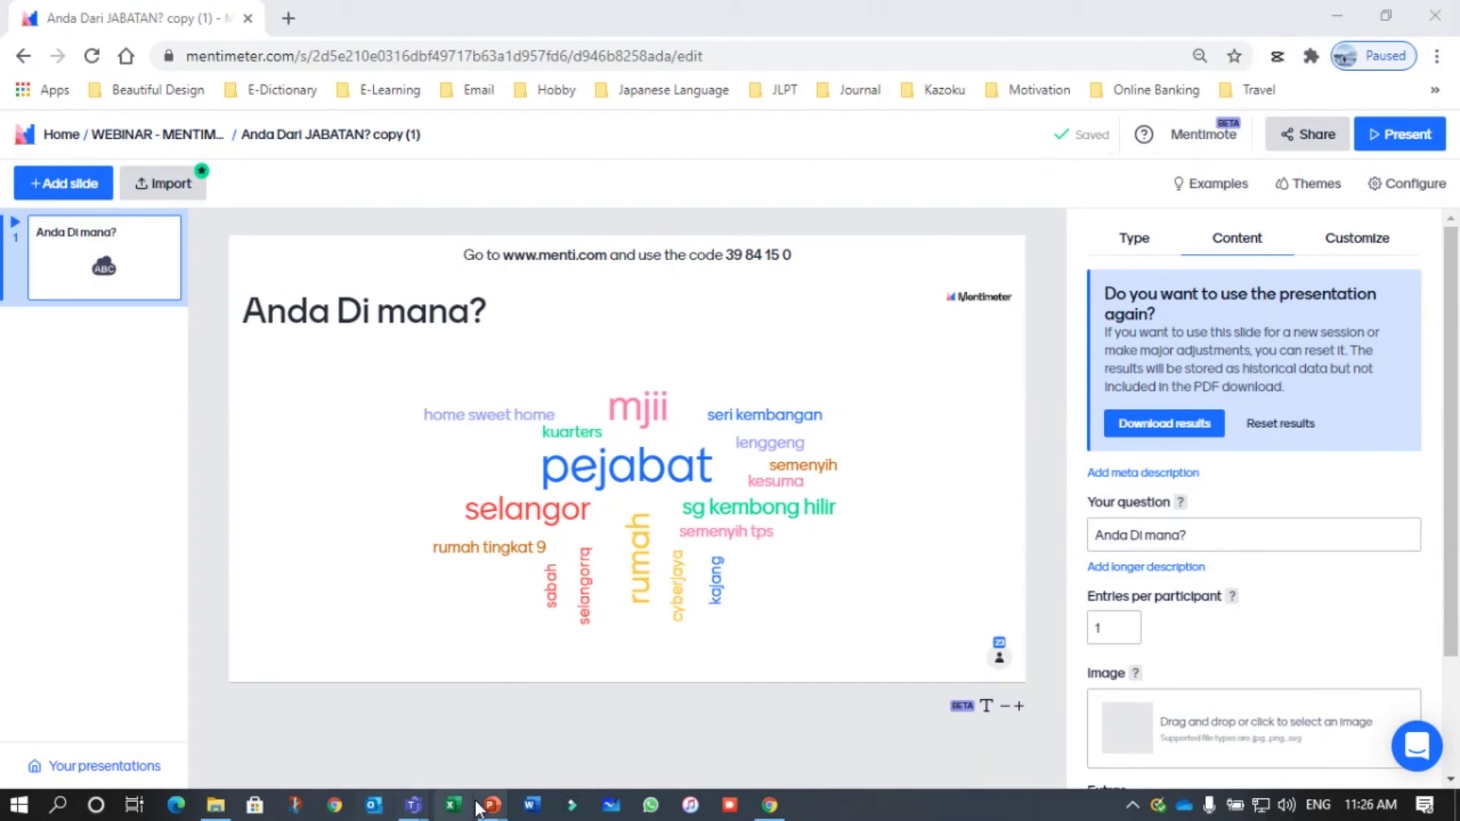
Switch to the PowerPoint presentation containing the "Anda Dari JABATAN?" slide and select blank slide 17
{"action": "mouse_move", "coordinate": [491, 812]}
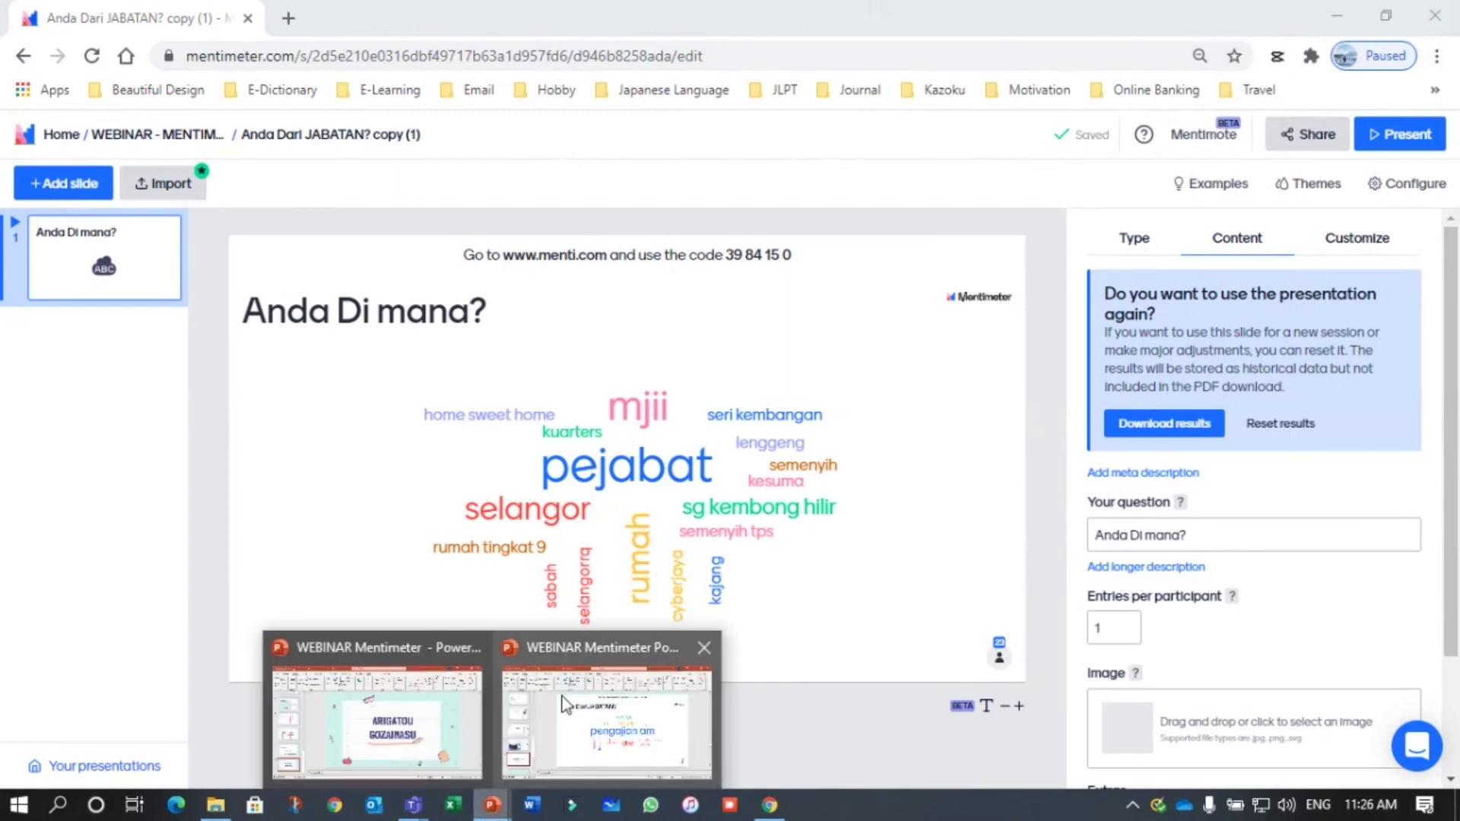
{"action": "left_click", "coordinate": [607, 660]}
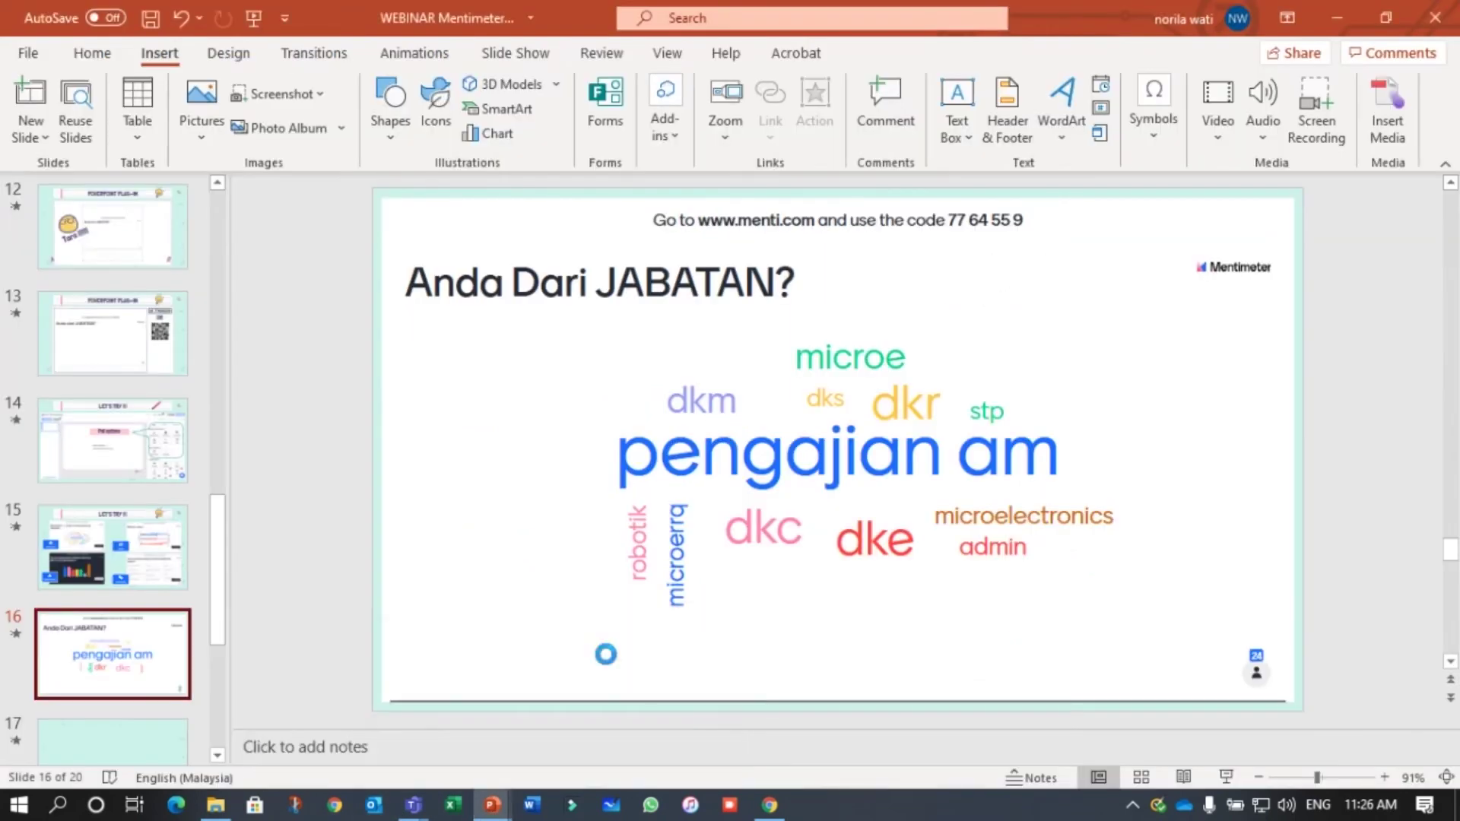
{"action": "scroll", "coordinate": [222, 576], "scroll_direction": "down", "scroll_amount": 3}
{"action": "left_click", "coordinate": [146, 461]}
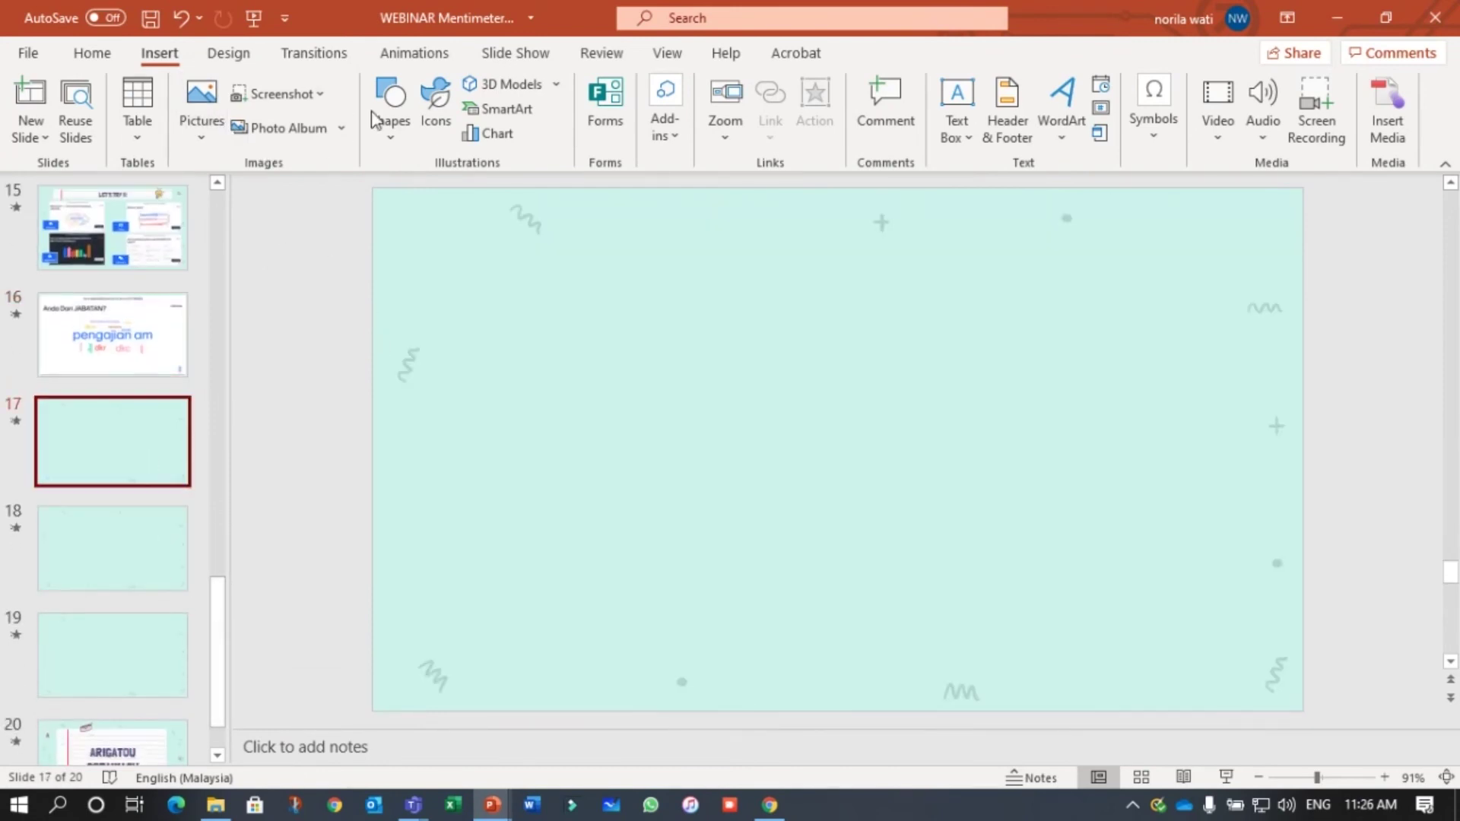
Open the Office Add-ins store and search it for "mentimeter"
{"action": "left_click", "coordinate": [674, 137]}
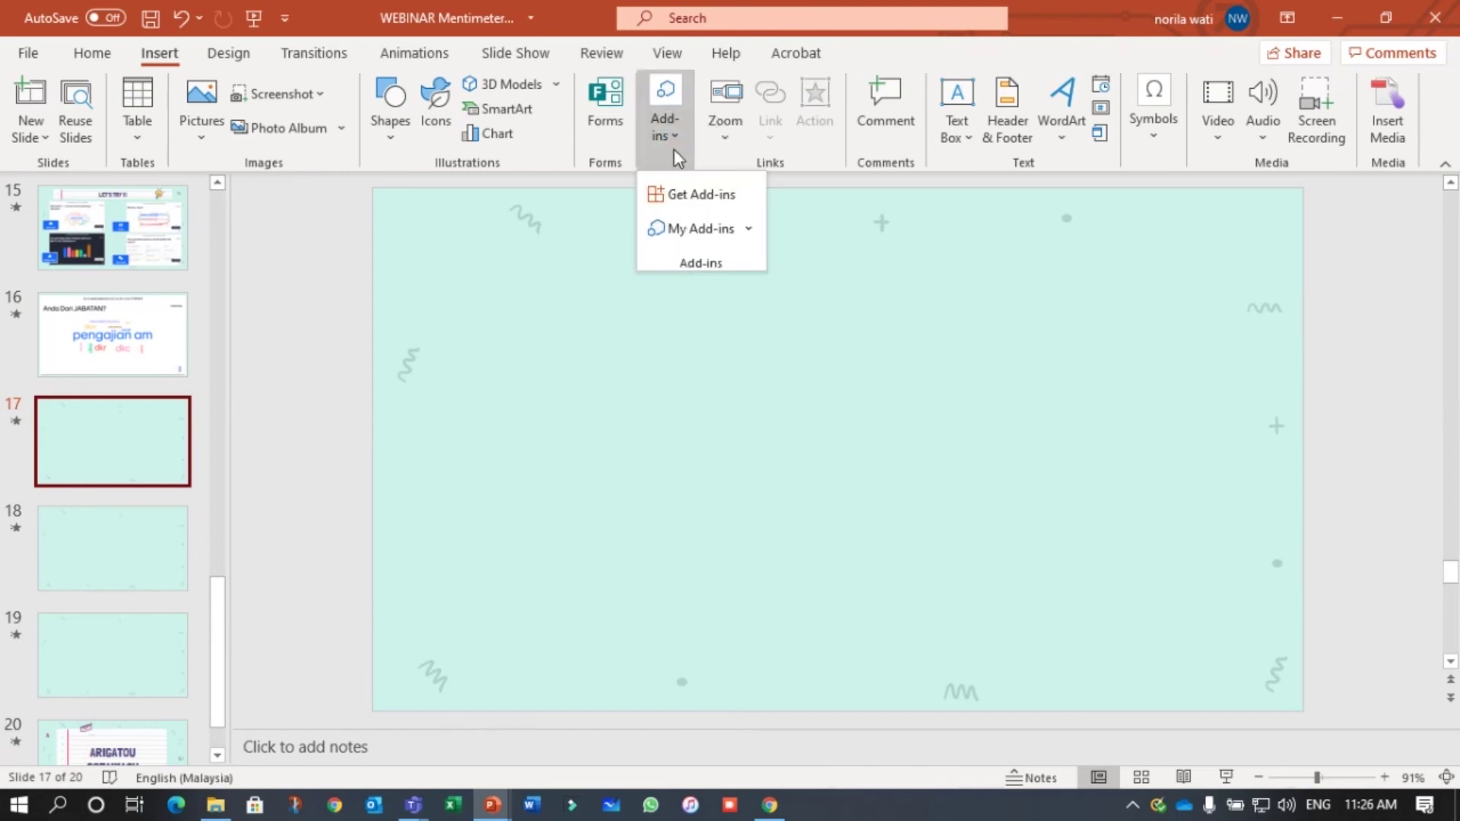
{"action": "left_click", "coordinate": [688, 199]}
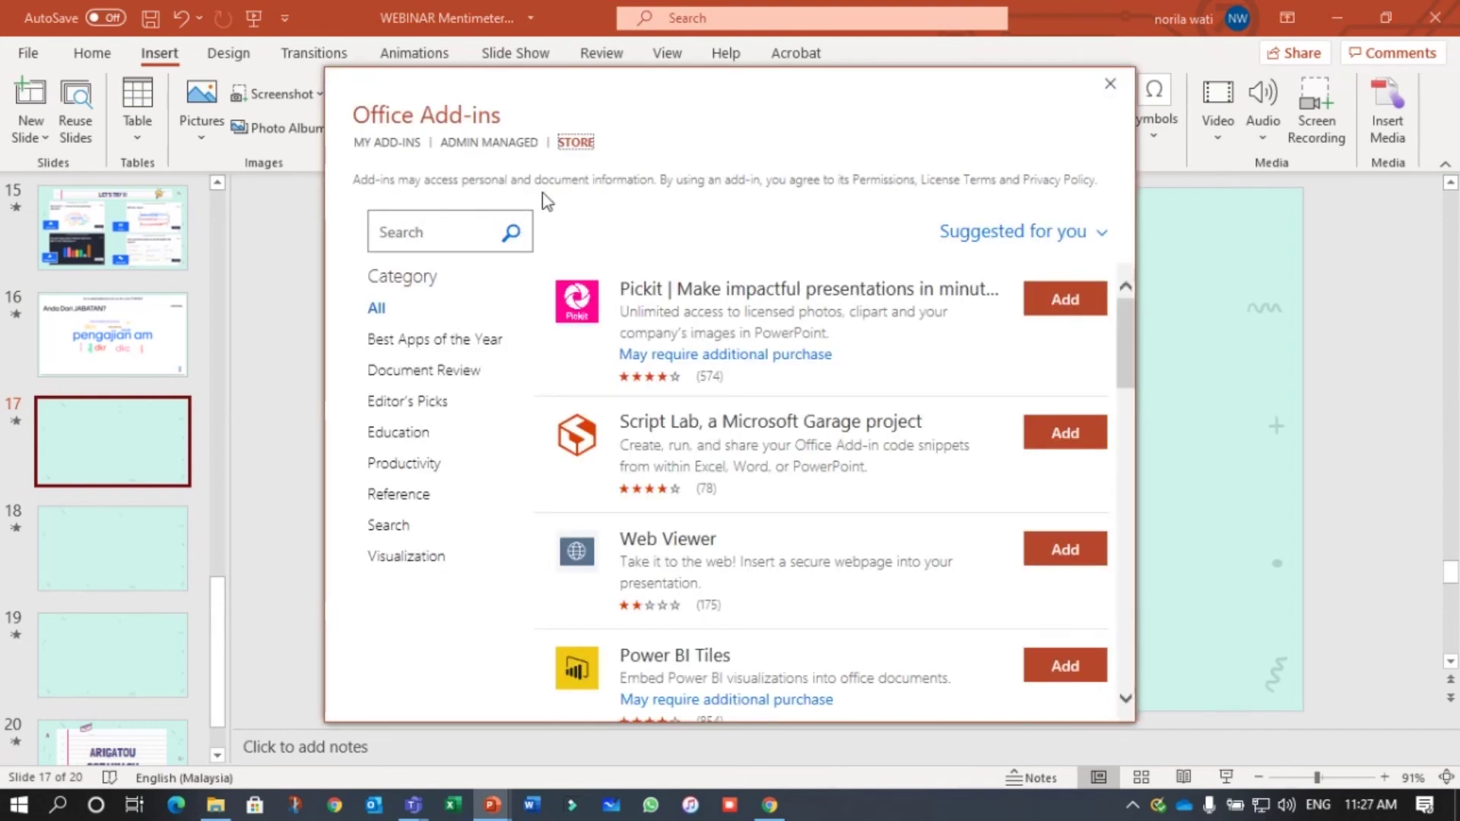
{"action": "left_click", "coordinate": [423, 238]}
{"action": "type", "text": "mentimeter"}
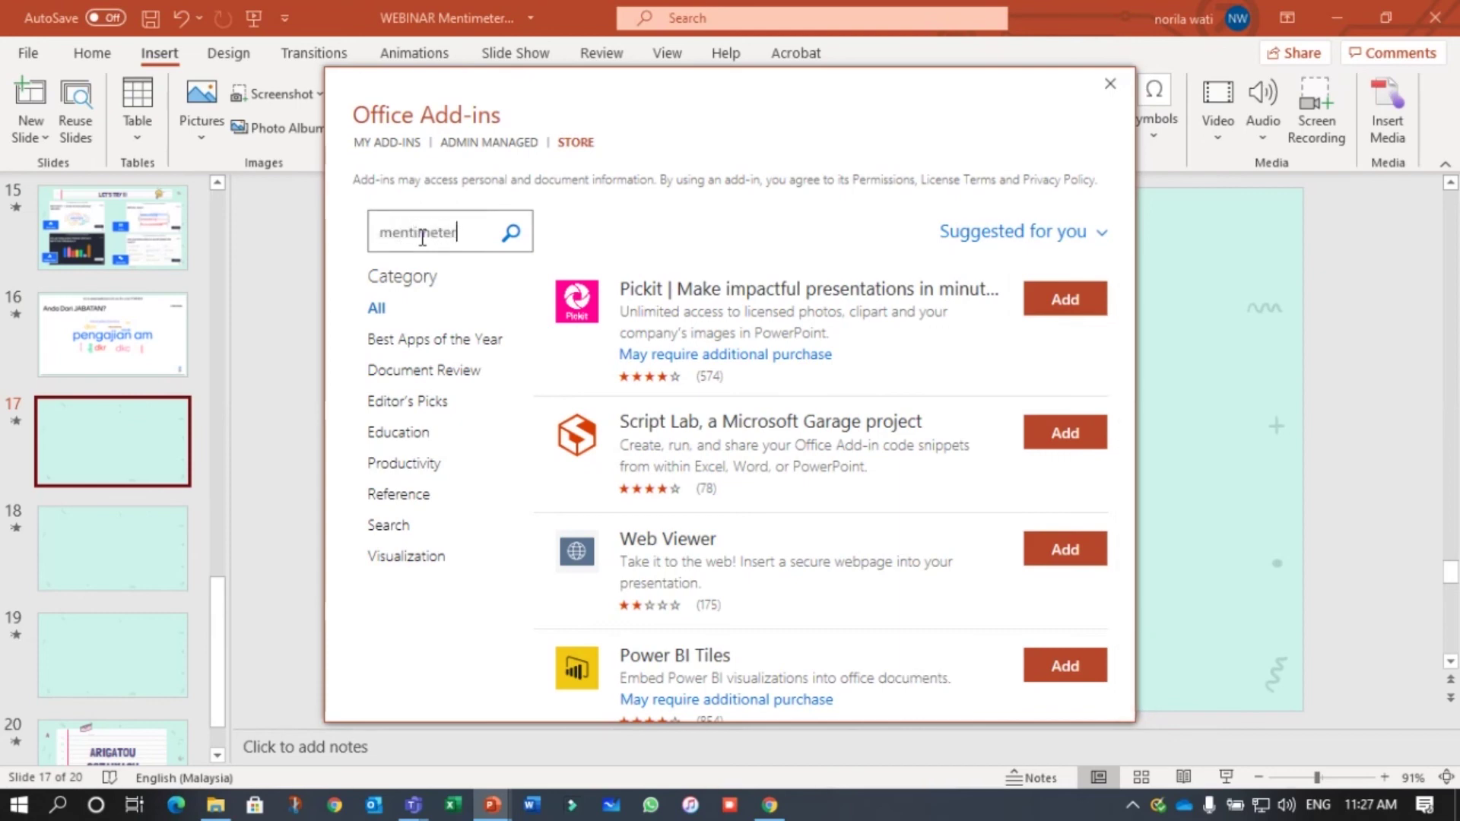
{"action": "left_click", "coordinate": [513, 237]}
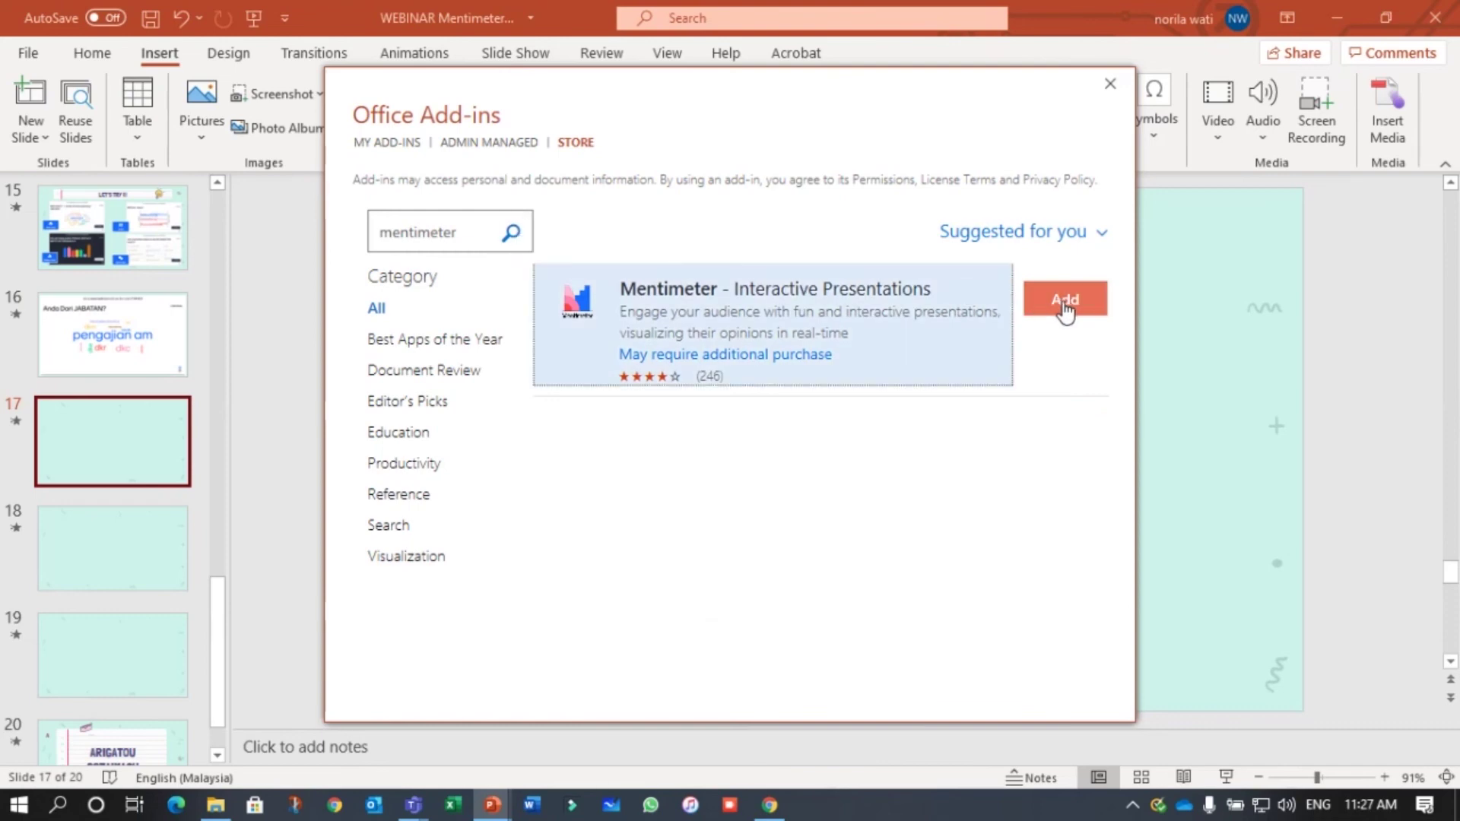
Add the "Mentimeter - Interactive Presentations" add-in from the store to slide 17
{"action": "left_click", "coordinate": [1064, 310]}
{"action": "left_click", "coordinate": [932, 459]}
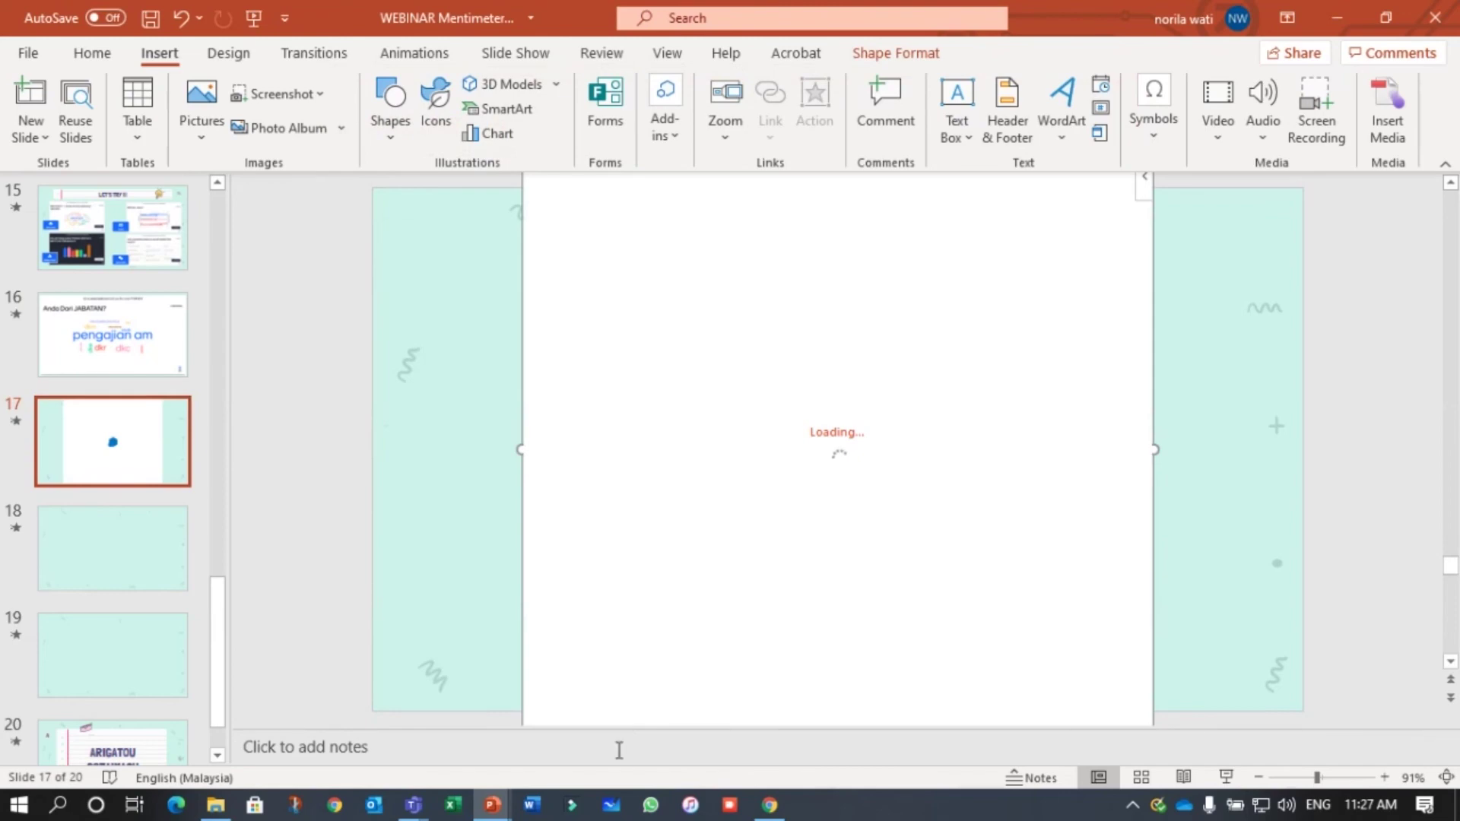
Switch to Chrome, open the "04 - APA PERASAN ANDA HARI INI?" presentation from the webinar folder and copy its slide link
{"action": "left_click", "coordinate": [770, 807]}
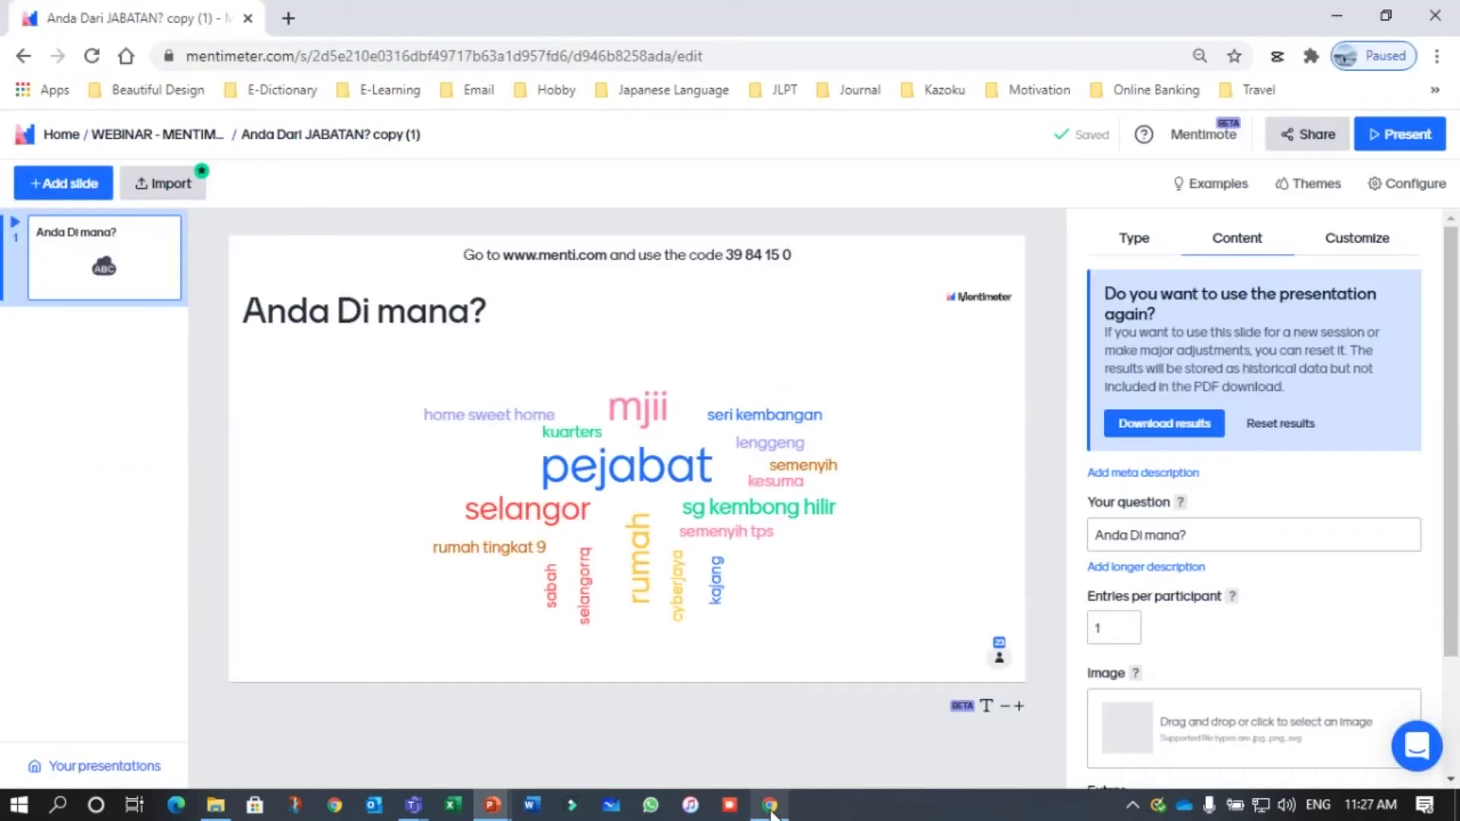
{"action": "left_click", "coordinate": [154, 138]}
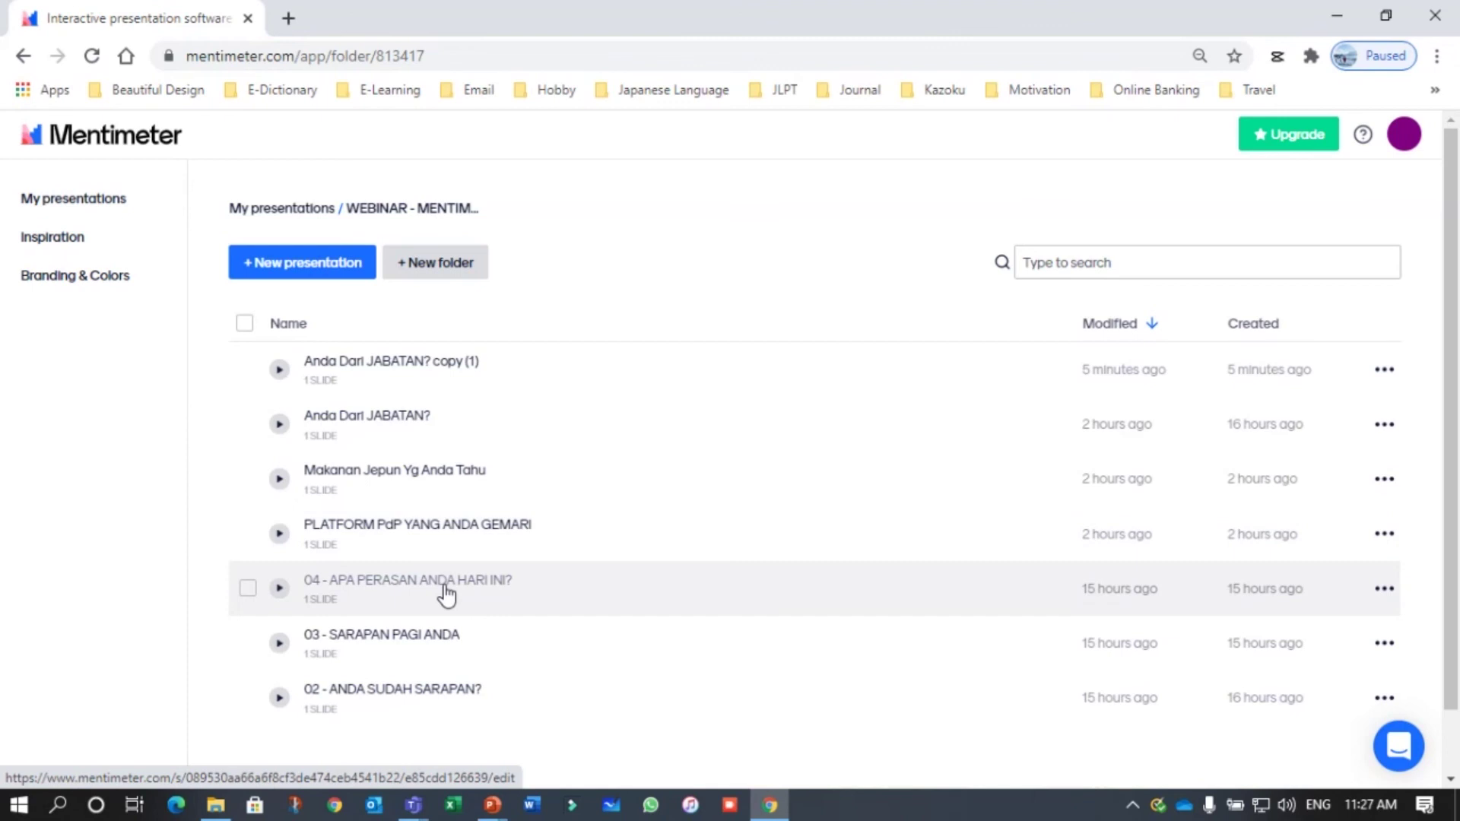
{"action": "left_click", "coordinate": [446, 589]}
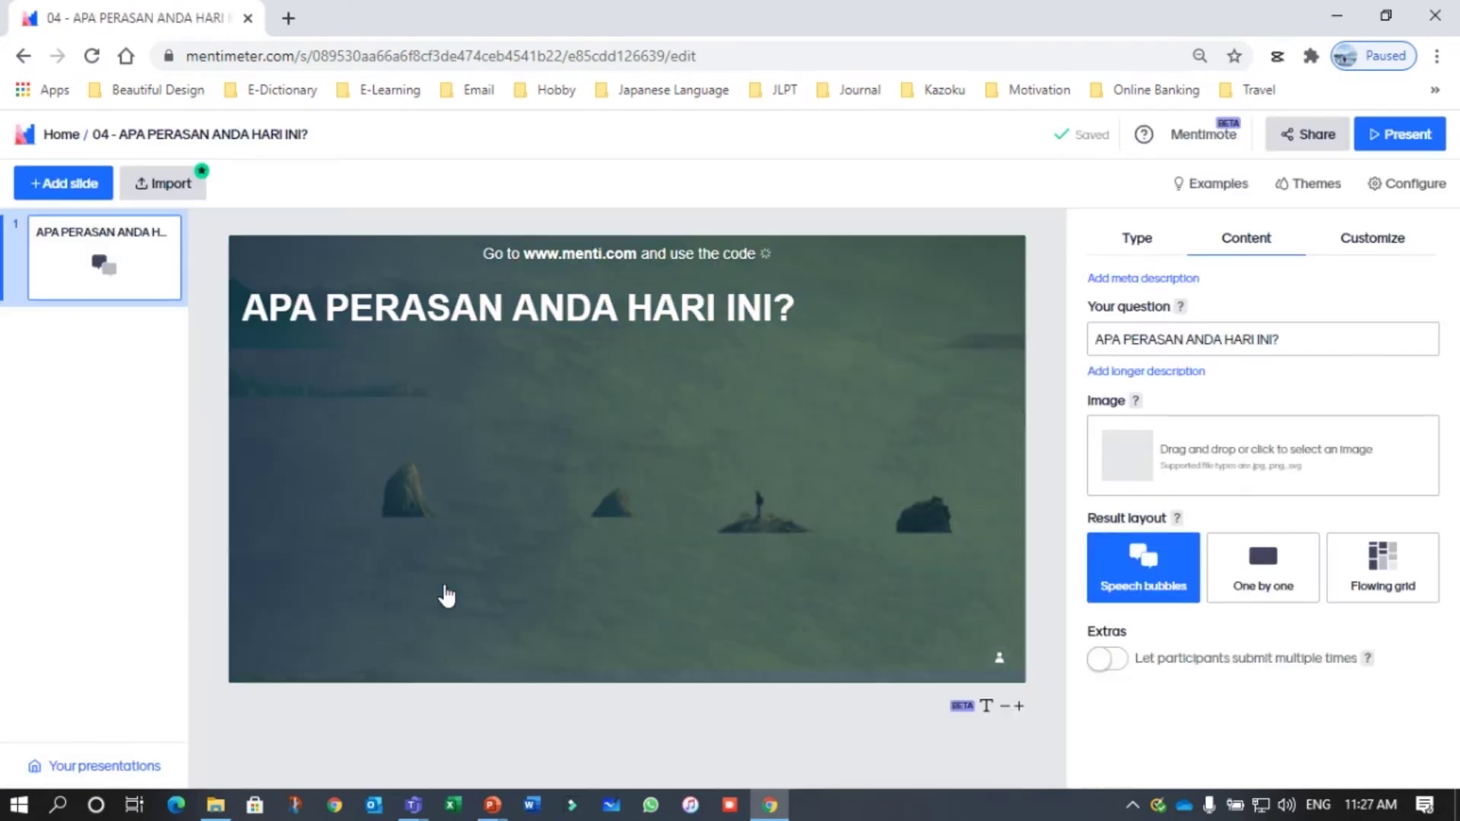
{"action": "left_click", "coordinate": [1137, 242]}
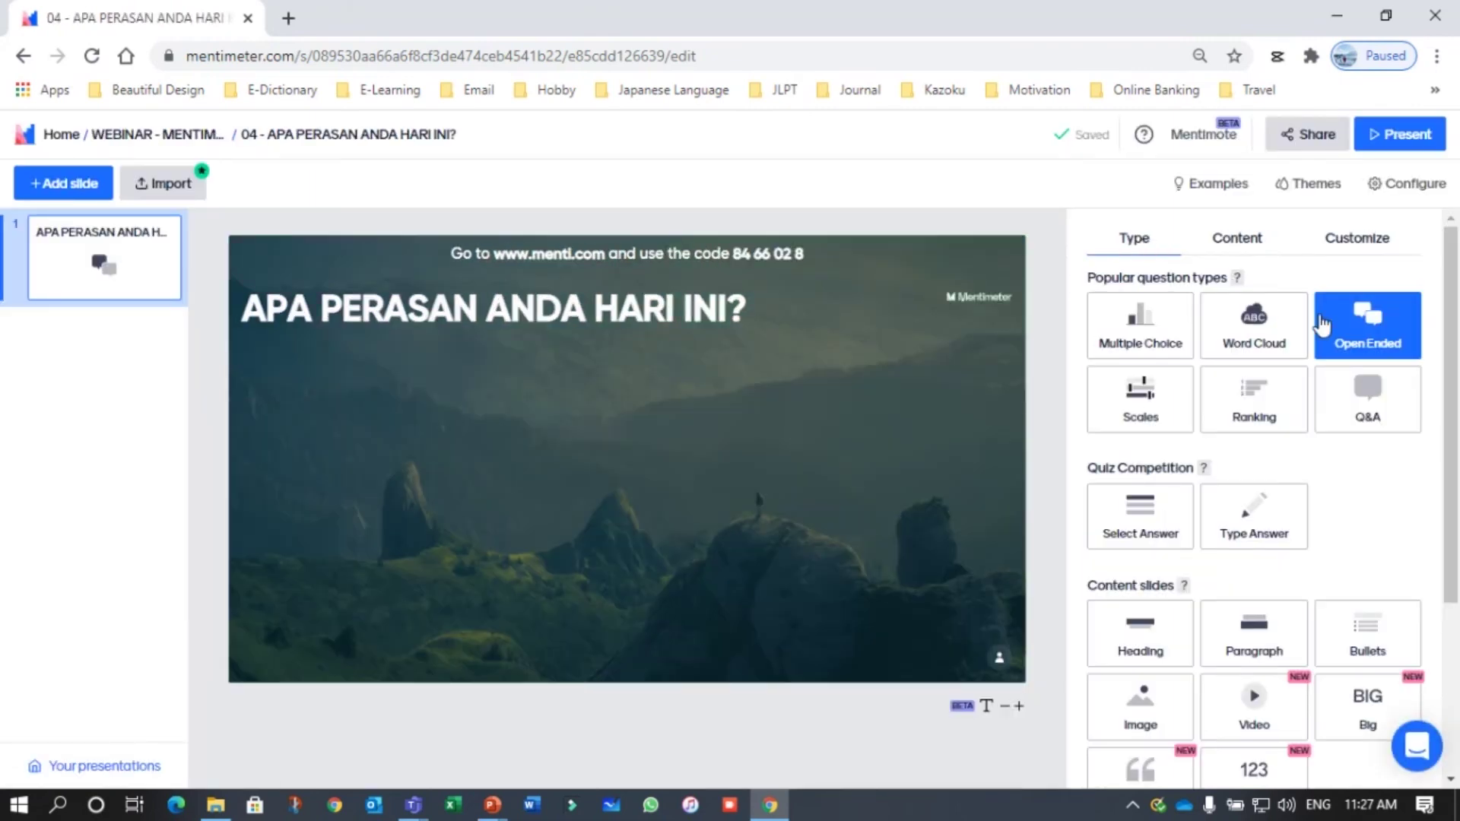
{"action": "mouse_move", "coordinate": [1324, 327]}
{"action": "left_click", "coordinate": [722, 58]}
{"action": "key", "text": "ctrl+c"}
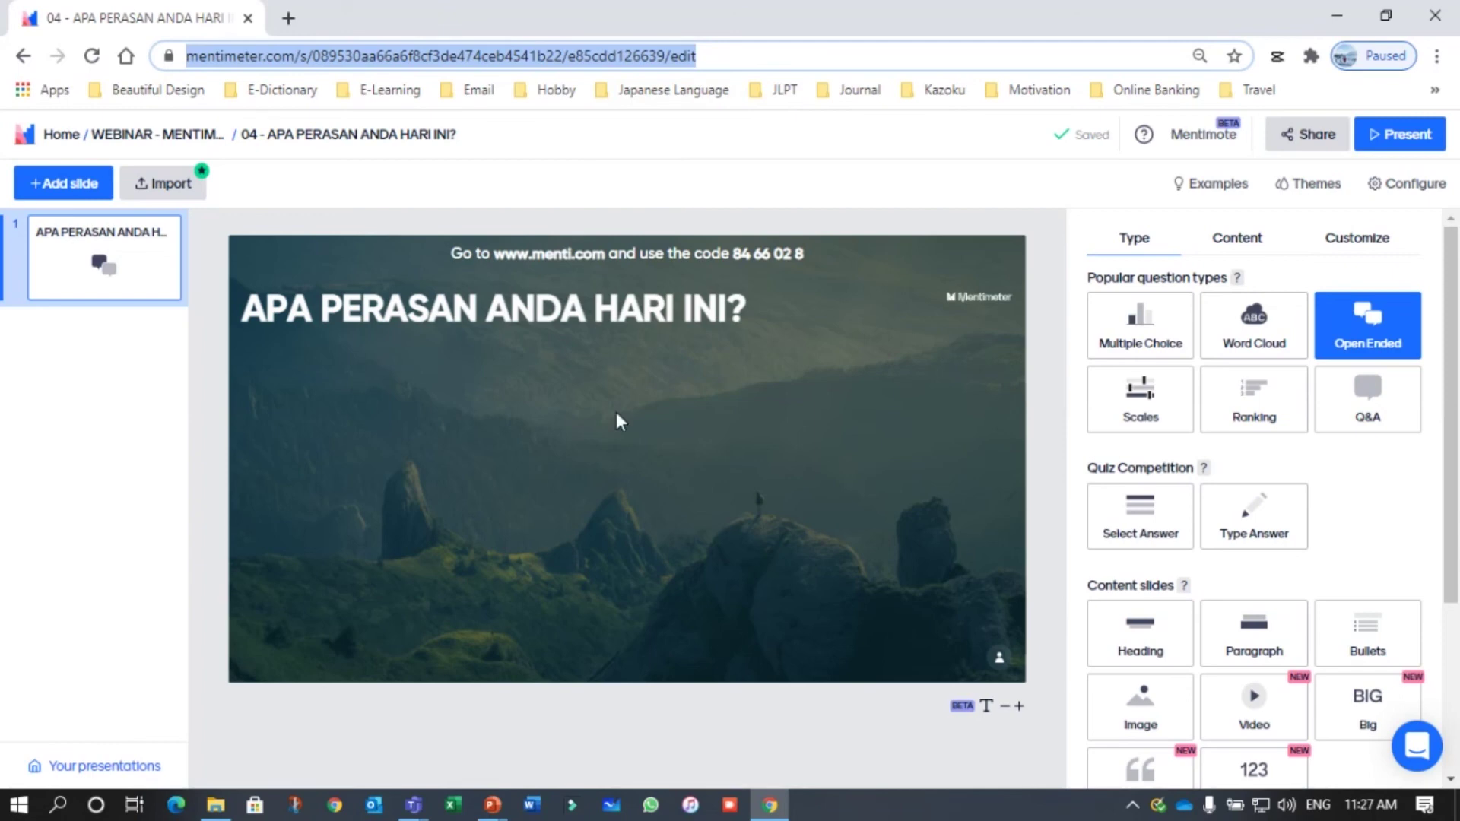
Return to PowerPoint and load the copied link, without its "/edit" ending, into the Mentimeter plugin on slide 17
{"action": "left_click", "coordinate": [491, 808]}
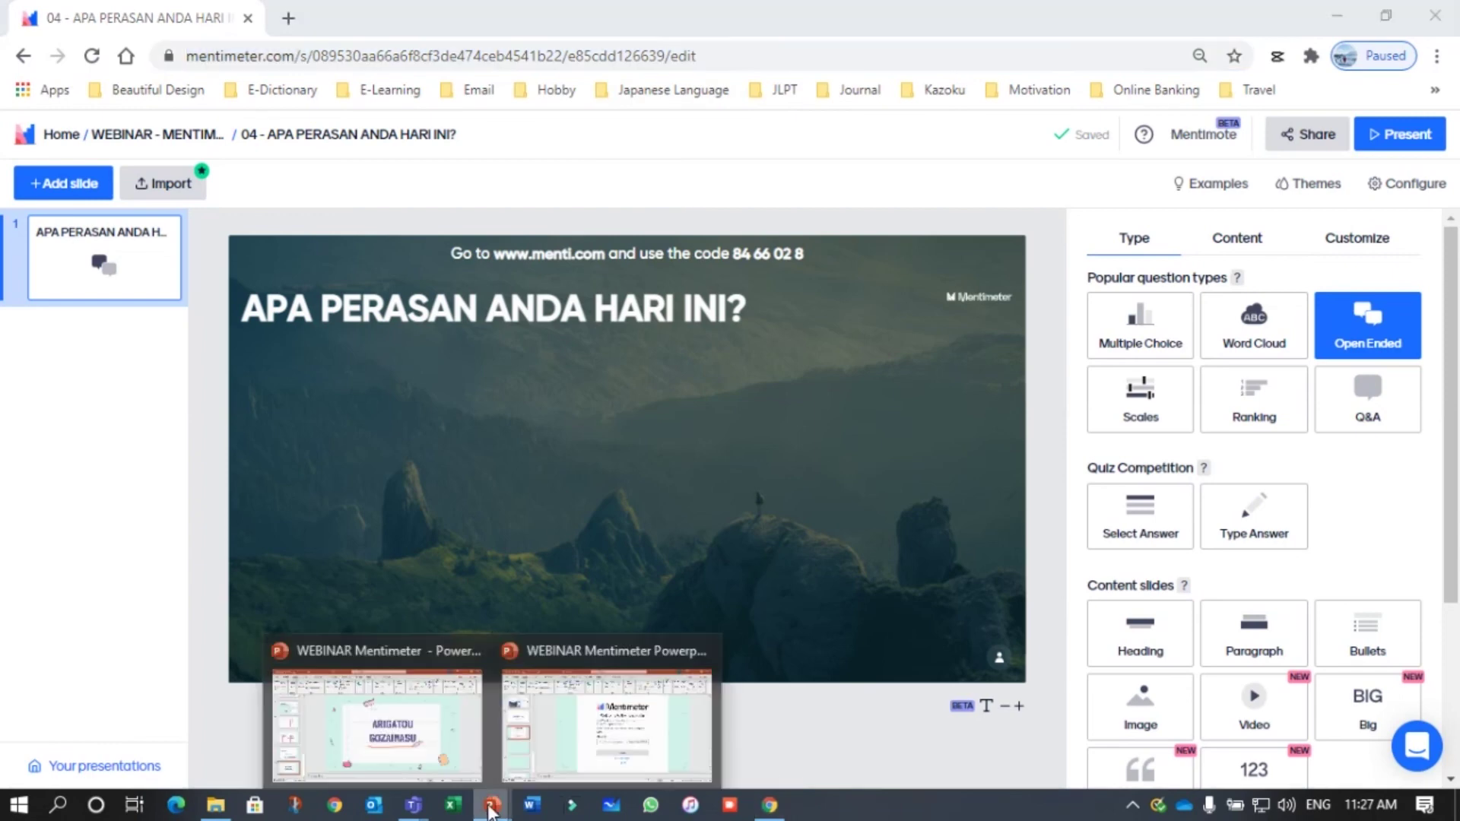
{"action": "left_click", "coordinate": [588, 660]}
{"action": "left_click", "coordinate": [710, 509]}
{"action": "key", "text": "ctrl+a"}
{"action": "key", "text": "ctrl+v"}
{"action": "key", "text": "BackSpace"}
{"action": "key", "text": "BackSpace"}
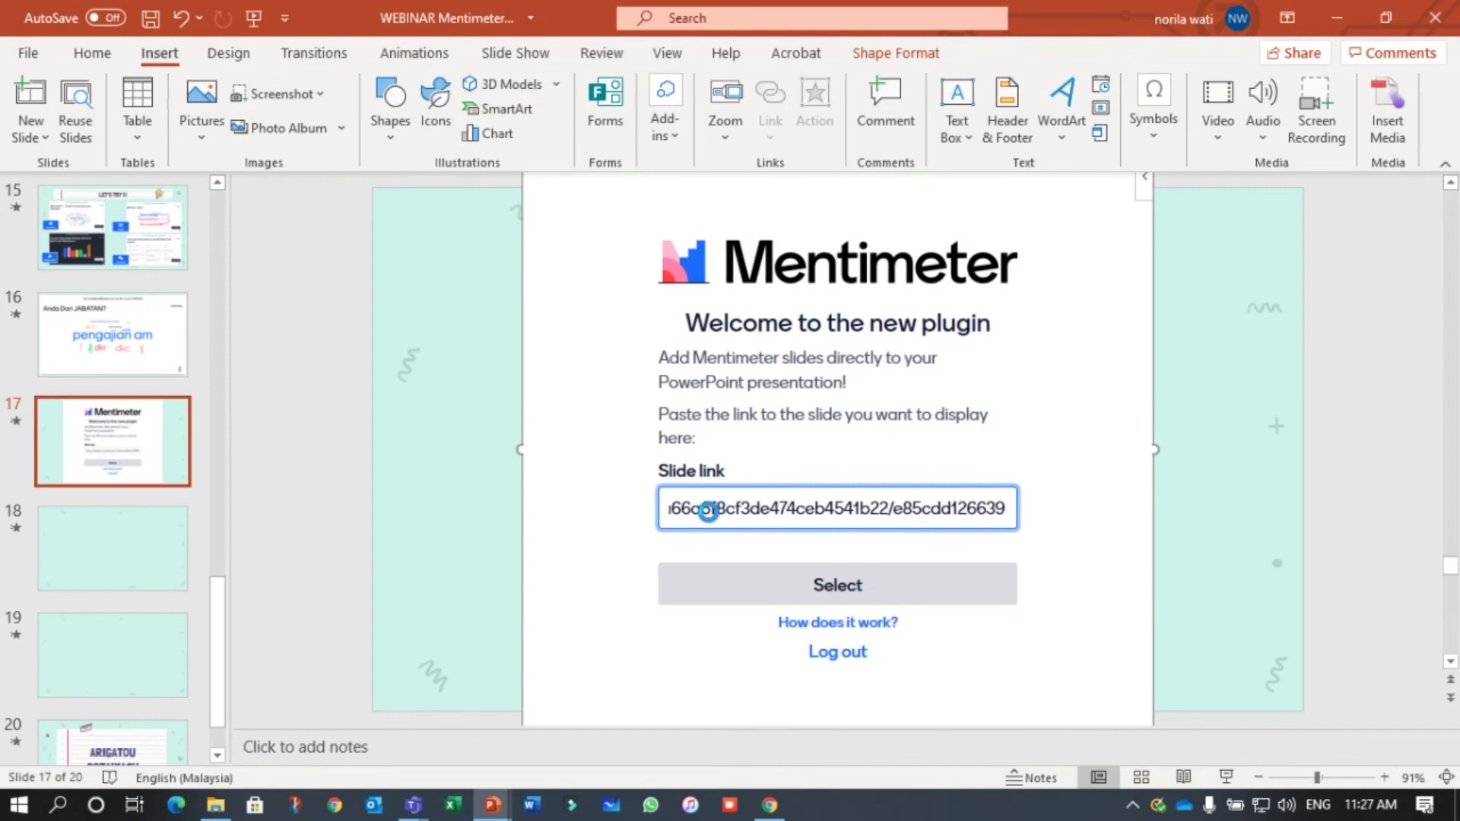
{"action": "left_click", "coordinate": [838, 597]}
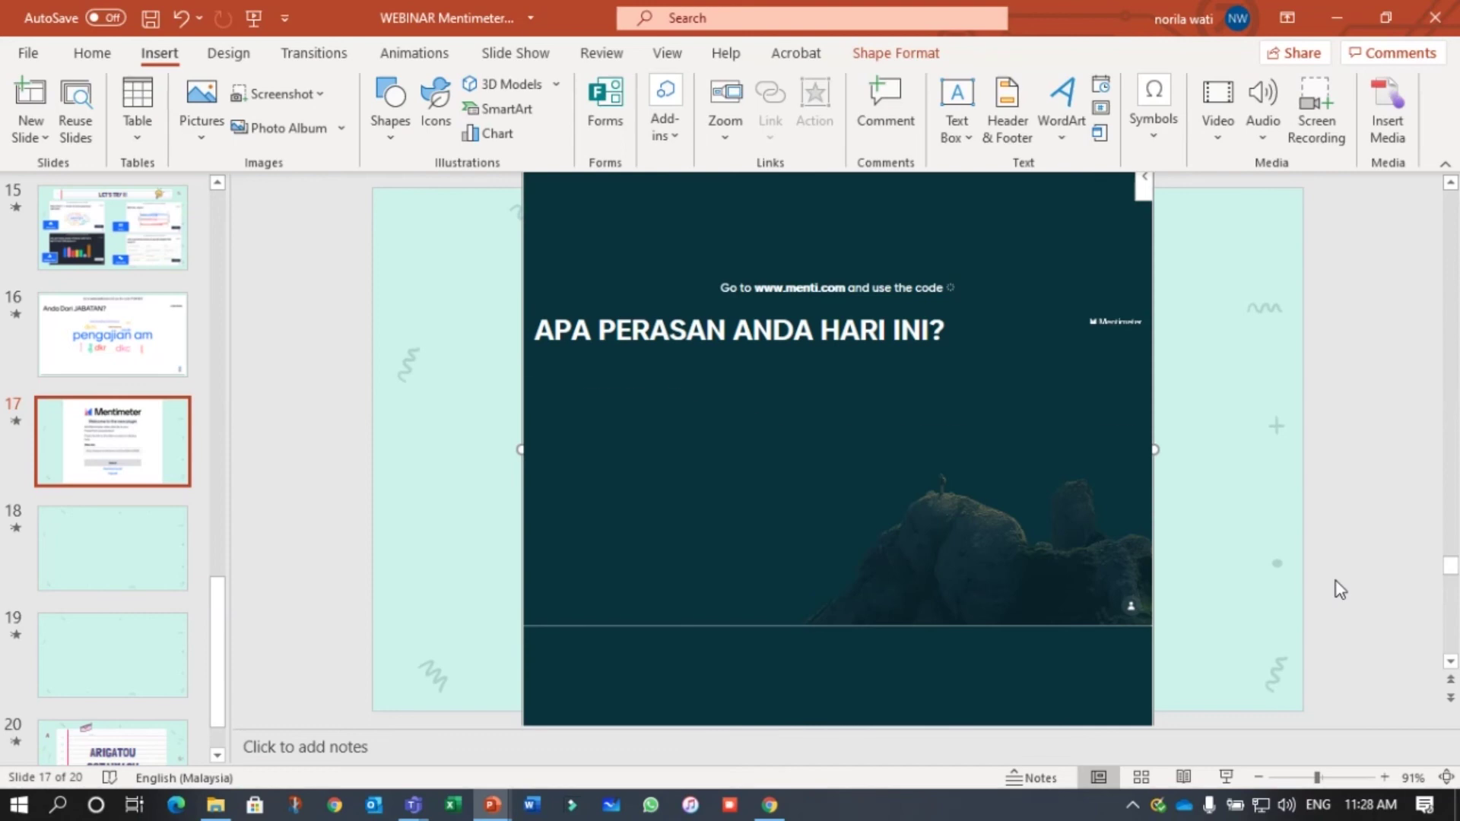
Move the embedded Mentimeter slide to the left side of slide 17 and widen it to about three quarters of the slide
{"action": "left_click", "coordinate": [1337, 665]}
{"action": "scroll", "coordinate": [1340, 674], "scroll_direction": "down", "scroll_amount": 1}
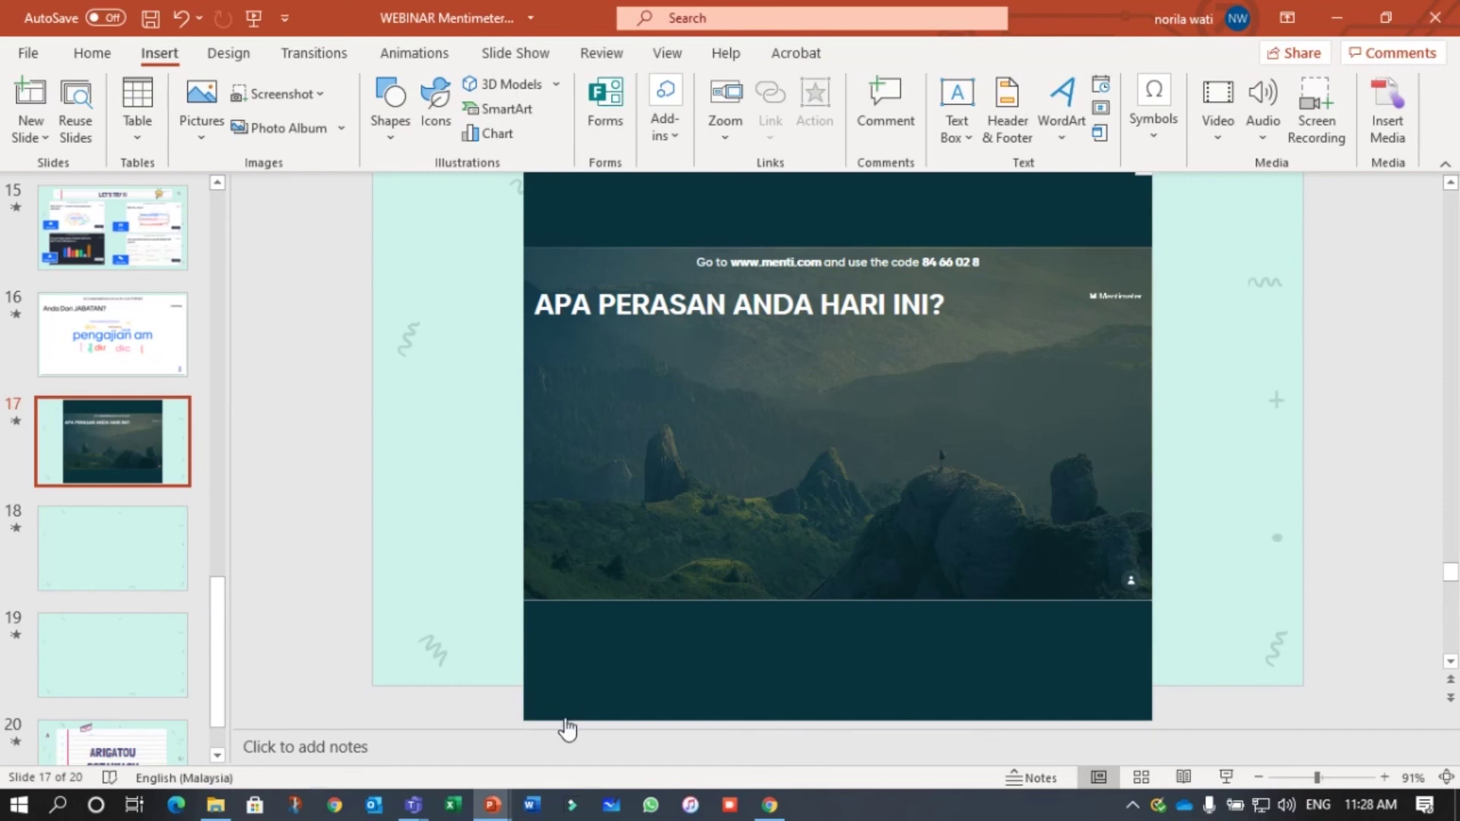
{"action": "left_click", "coordinate": [522, 684]}
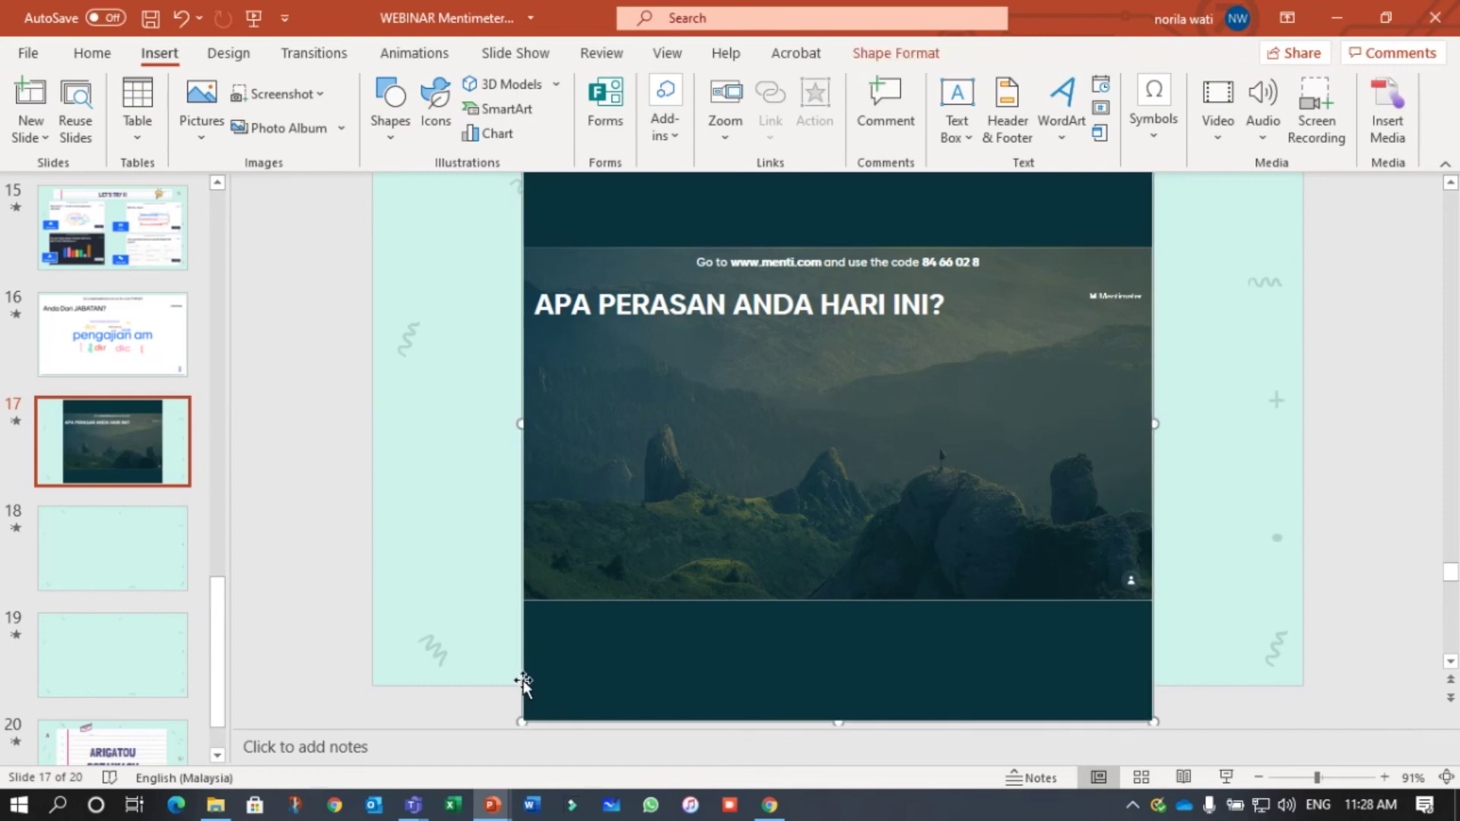
{"action": "left_click_drag", "start_coordinate": [525, 709], "coordinate": [415, 707]}
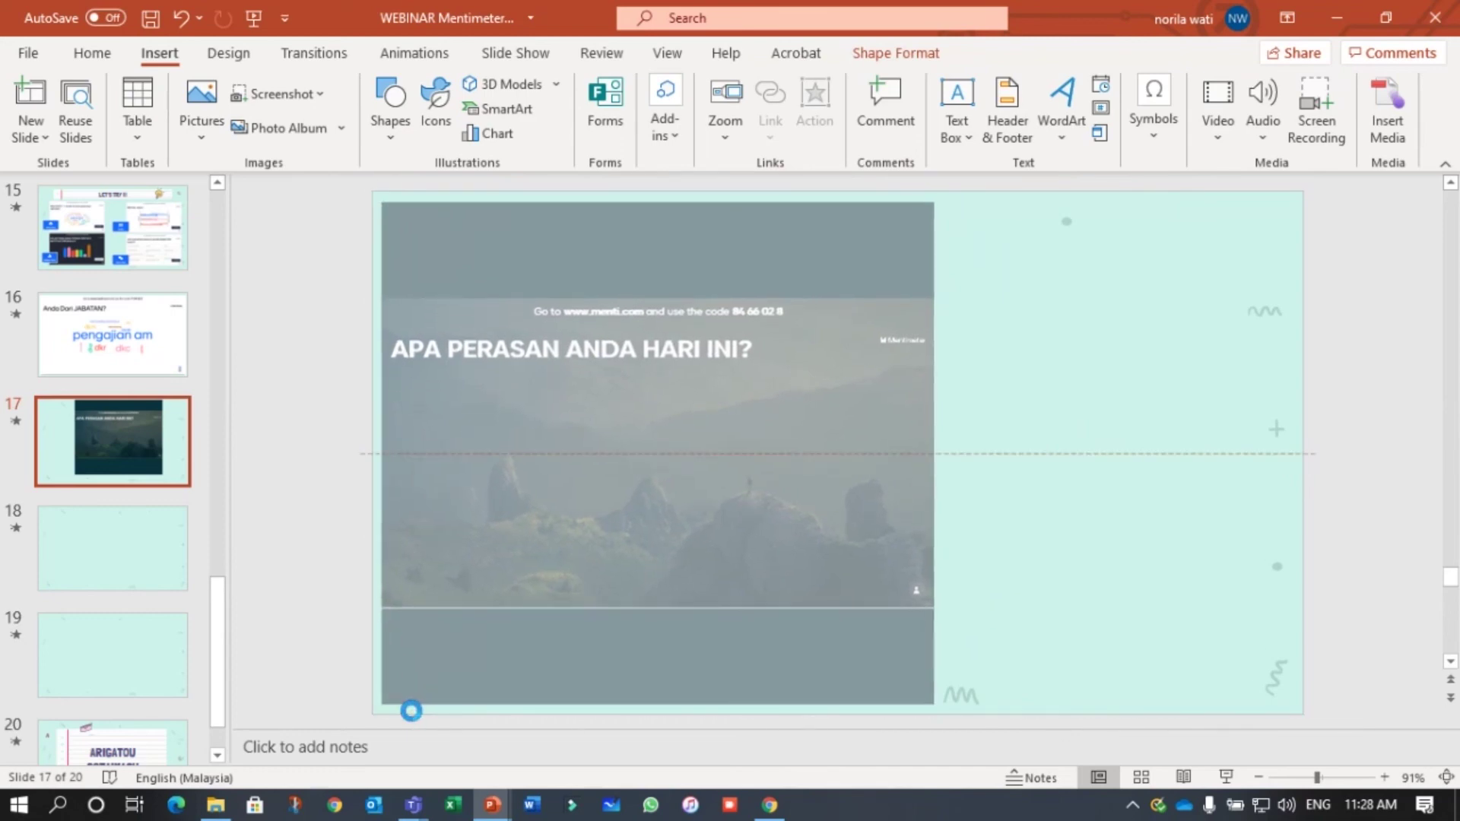
{"action": "left_click_drag", "start_coordinate": [940, 453], "coordinate": [1083, 447]}
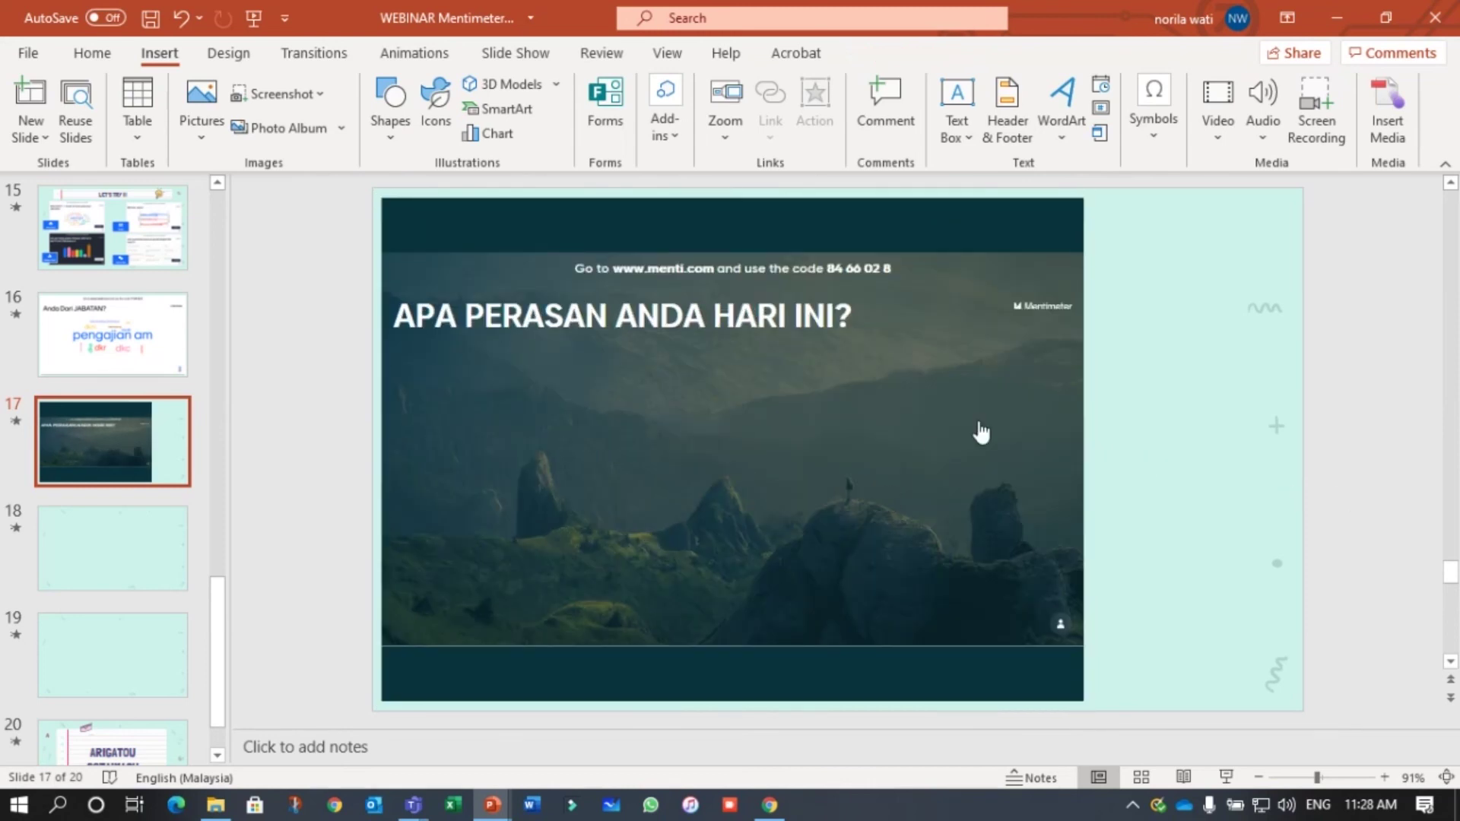
Switch to Chrome, download the voting QR code of "APA PERASAN ANDA HARI INI?" and open the qr (6).png file
{"action": "left_click", "coordinate": [769, 808]}
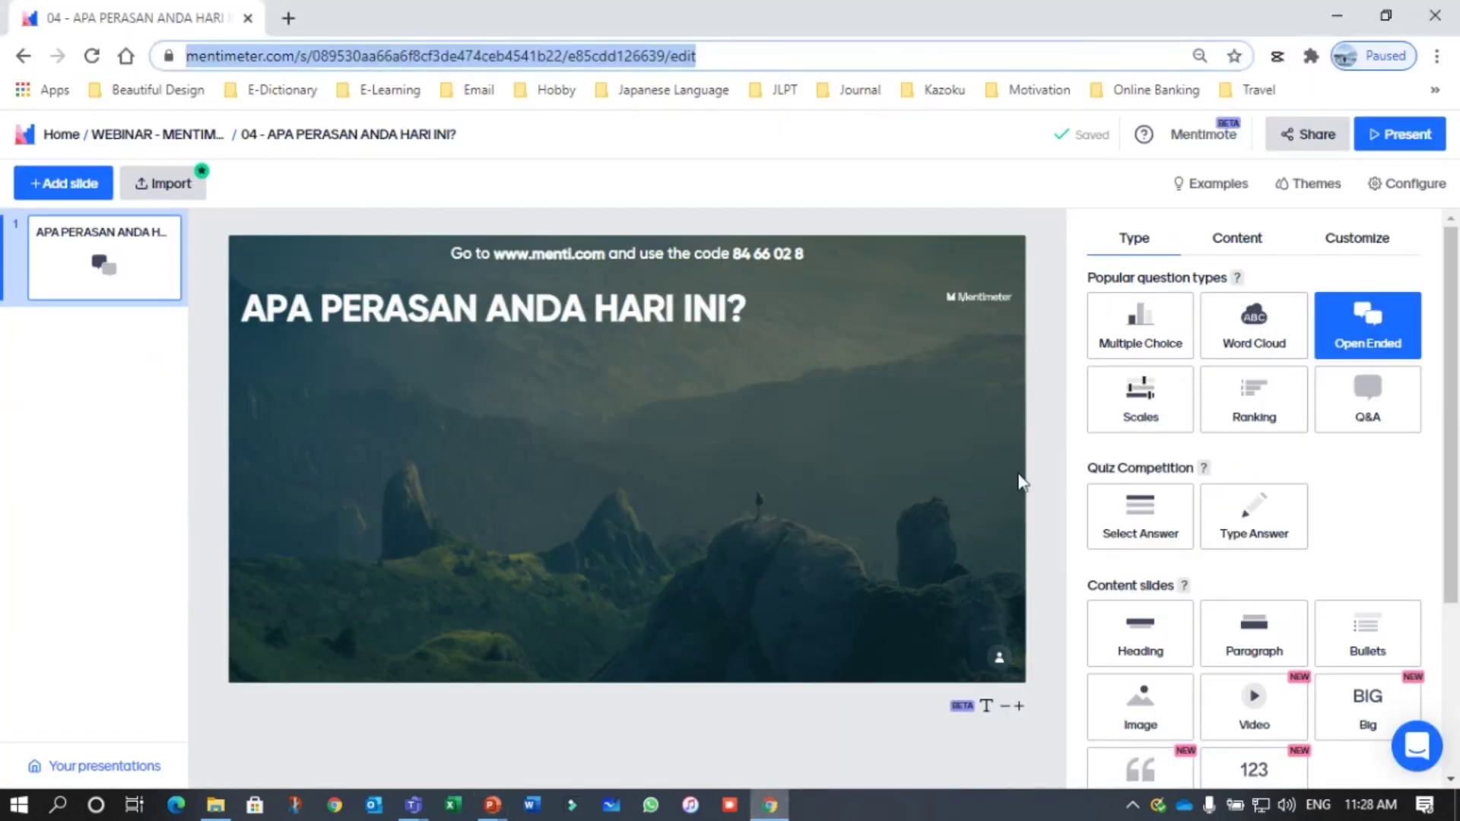
{"action": "left_click", "coordinate": [1313, 145]}
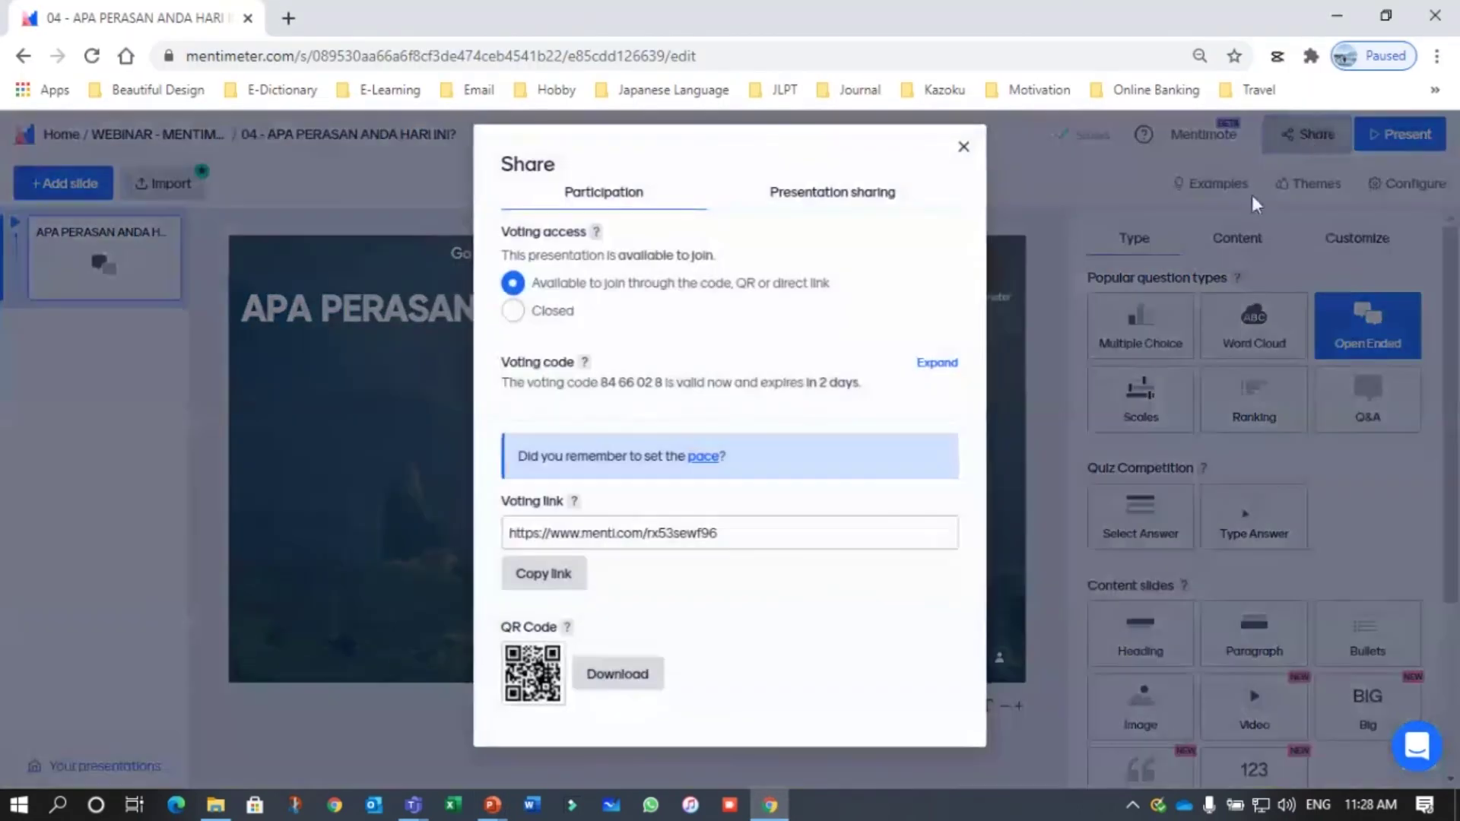
{"action": "left_click", "coordinate": [621, 688]}
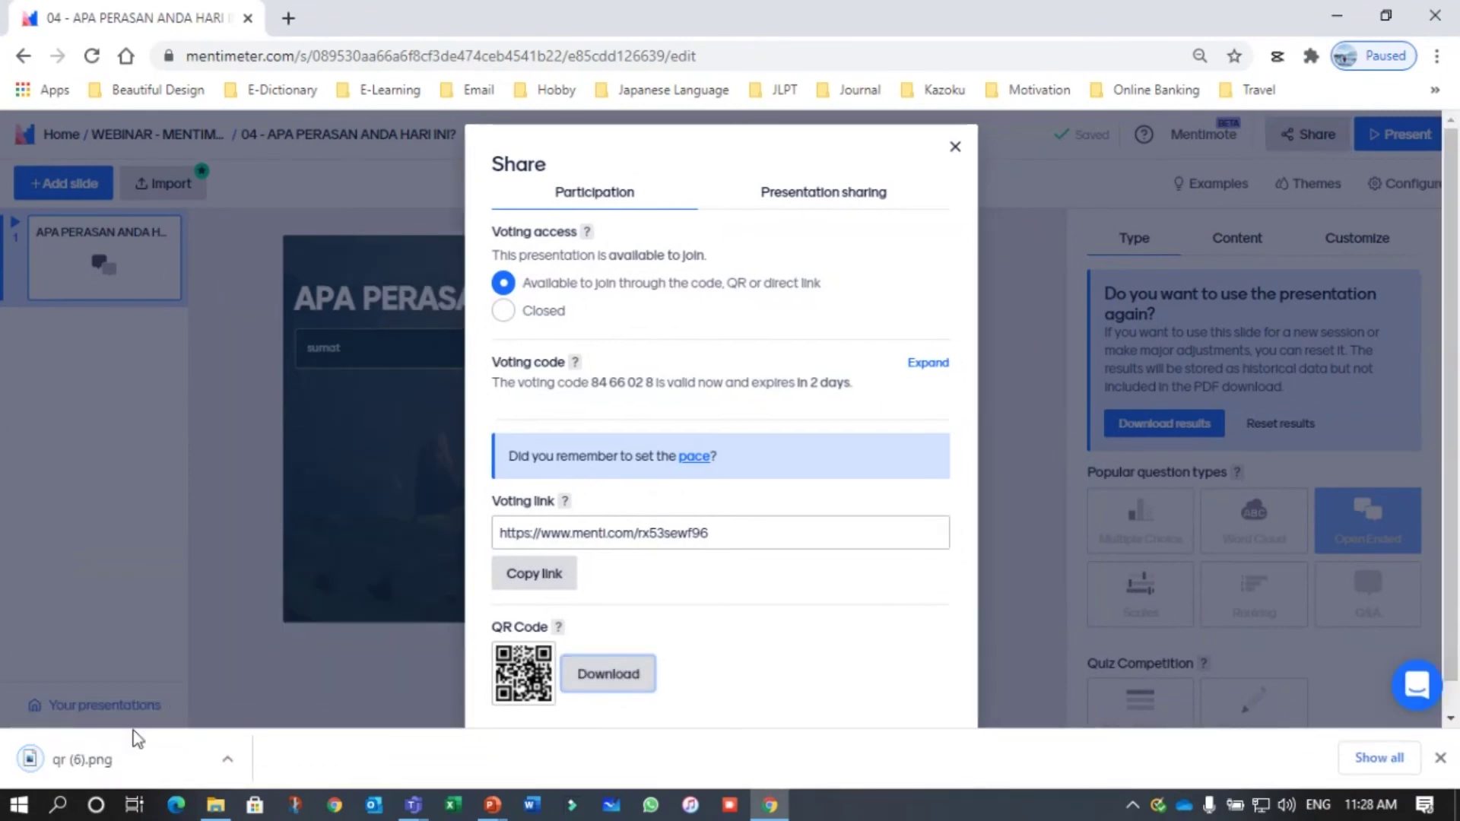
{"action": "left_click", "coordinate": [111, 765]}
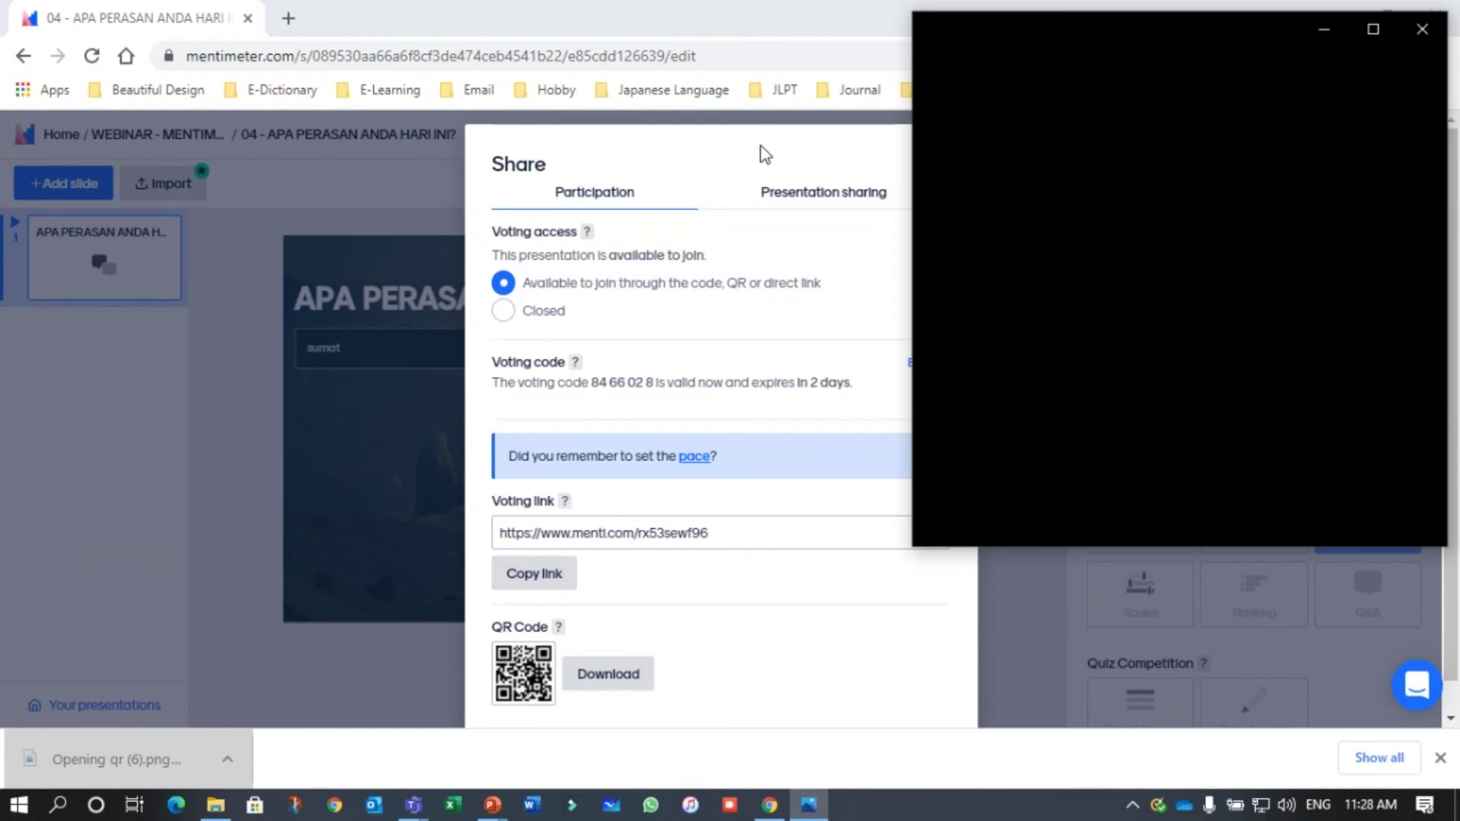
Close the sharing settings and bring the qr (6).png window over the question slide
{"action": "left_click", "coordinate": [899, 162]}
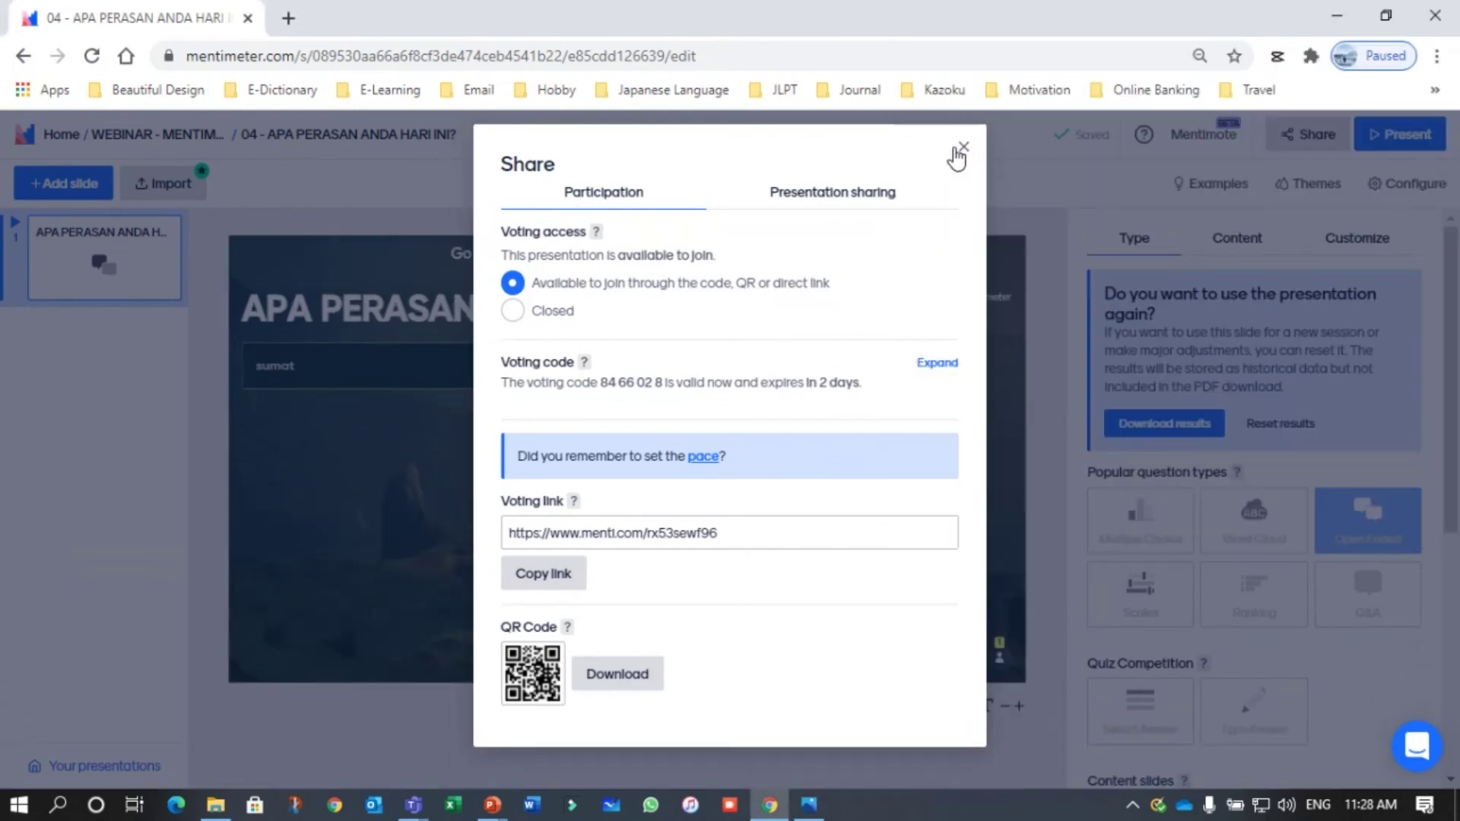
{"action": "left_click", "coordinate": [956, 149]}
{"action": "left_click", "coordinate": [808, 804]}
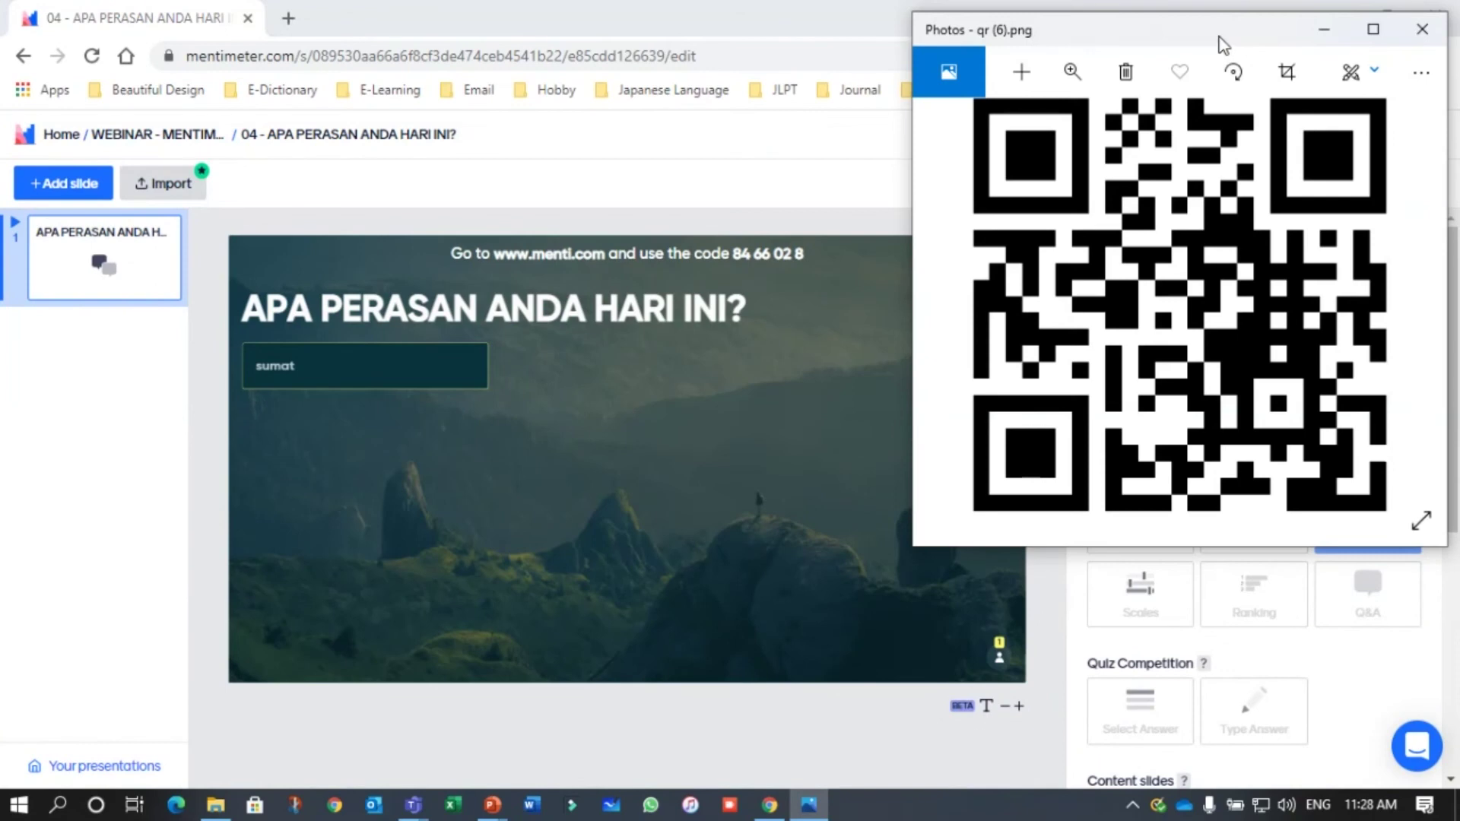
{"action": "left_click_drag", "start_coordinate": [1221, 32], "coordinate": [646, 75]}
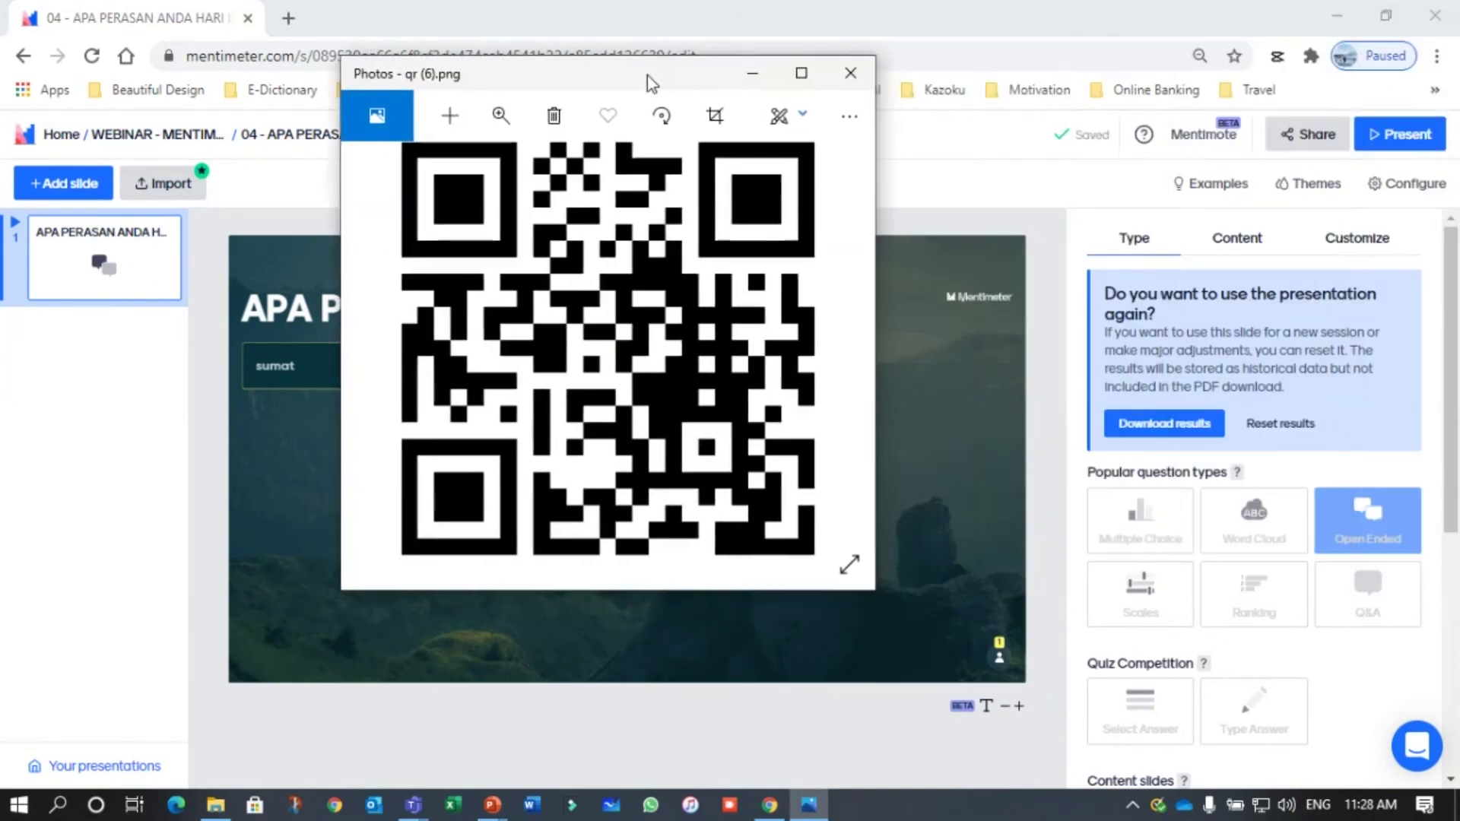
Save the QR code image as "qr (6)" in PNG format in the My WEBINAR 2021 folder and close the image window
{"action": "left_click", "coordinate": [848, 117]}
{"action": "left_click", "coordinate": [764, 312]}
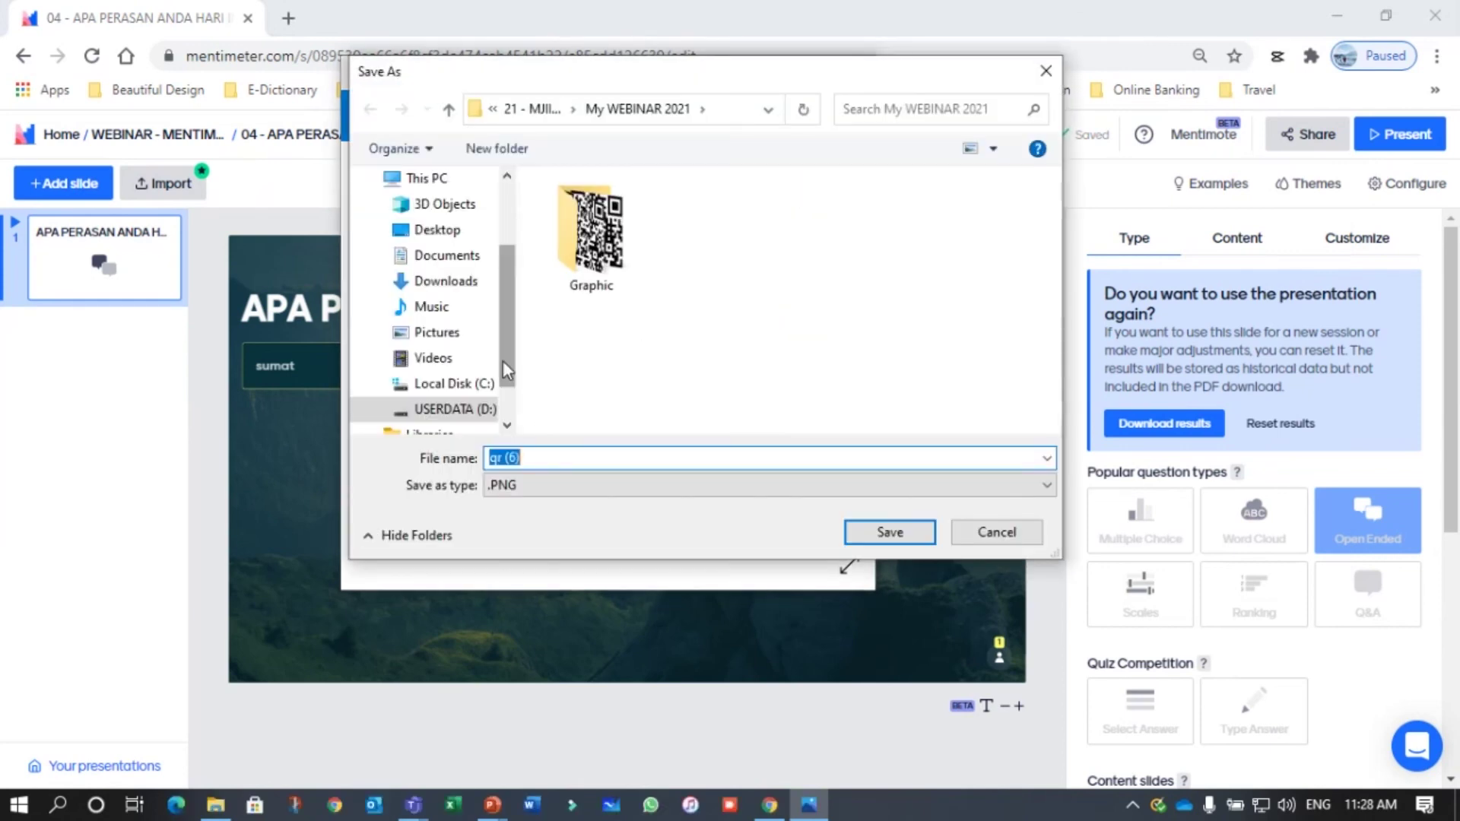
{"action": "scroll", "coordinate": [503, 360], "scroll_direction": "down", "scroll_amount": 1}
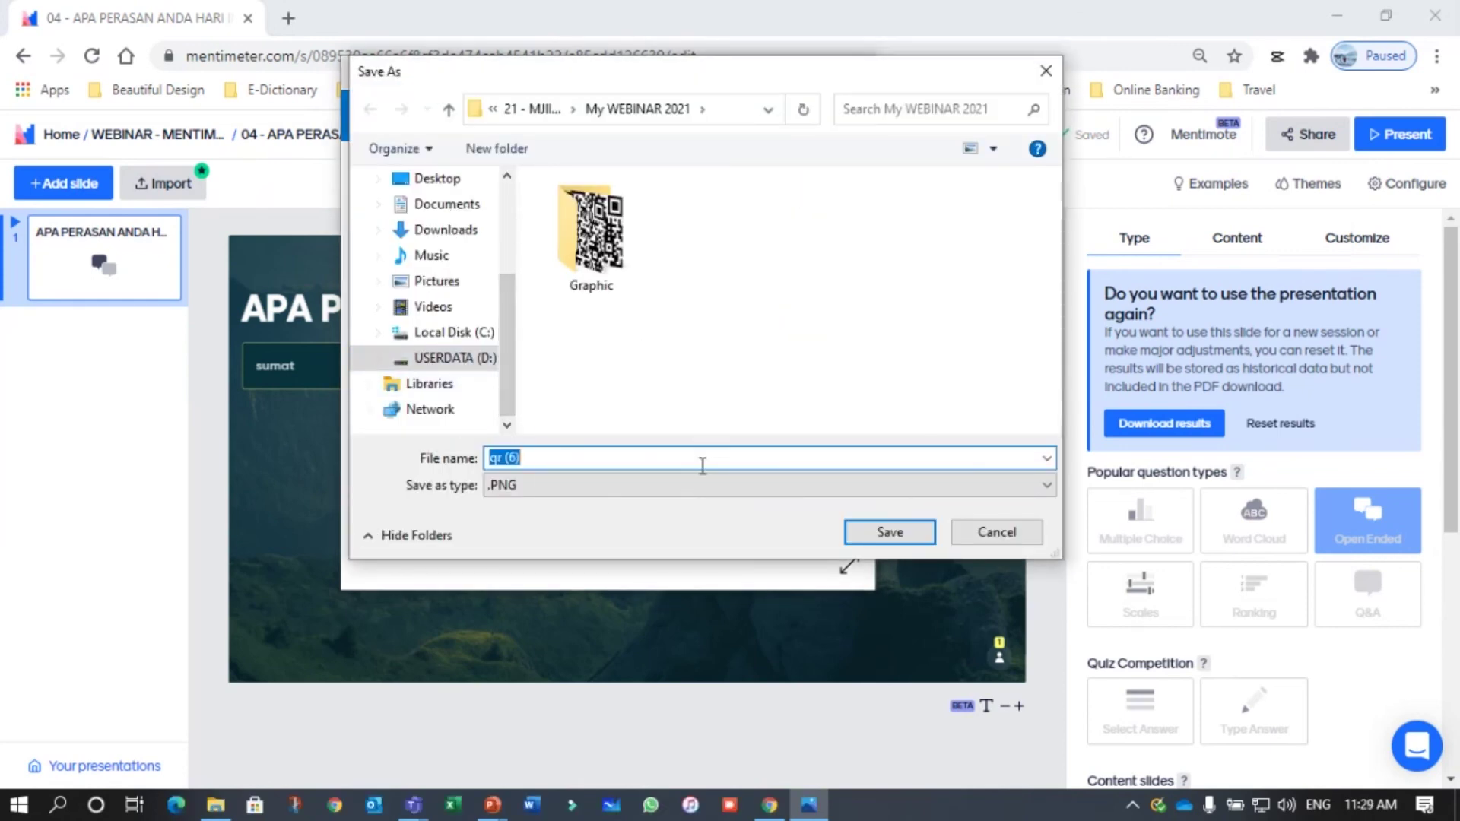
{"action": "left_click", "coordinate": [899, 541]}
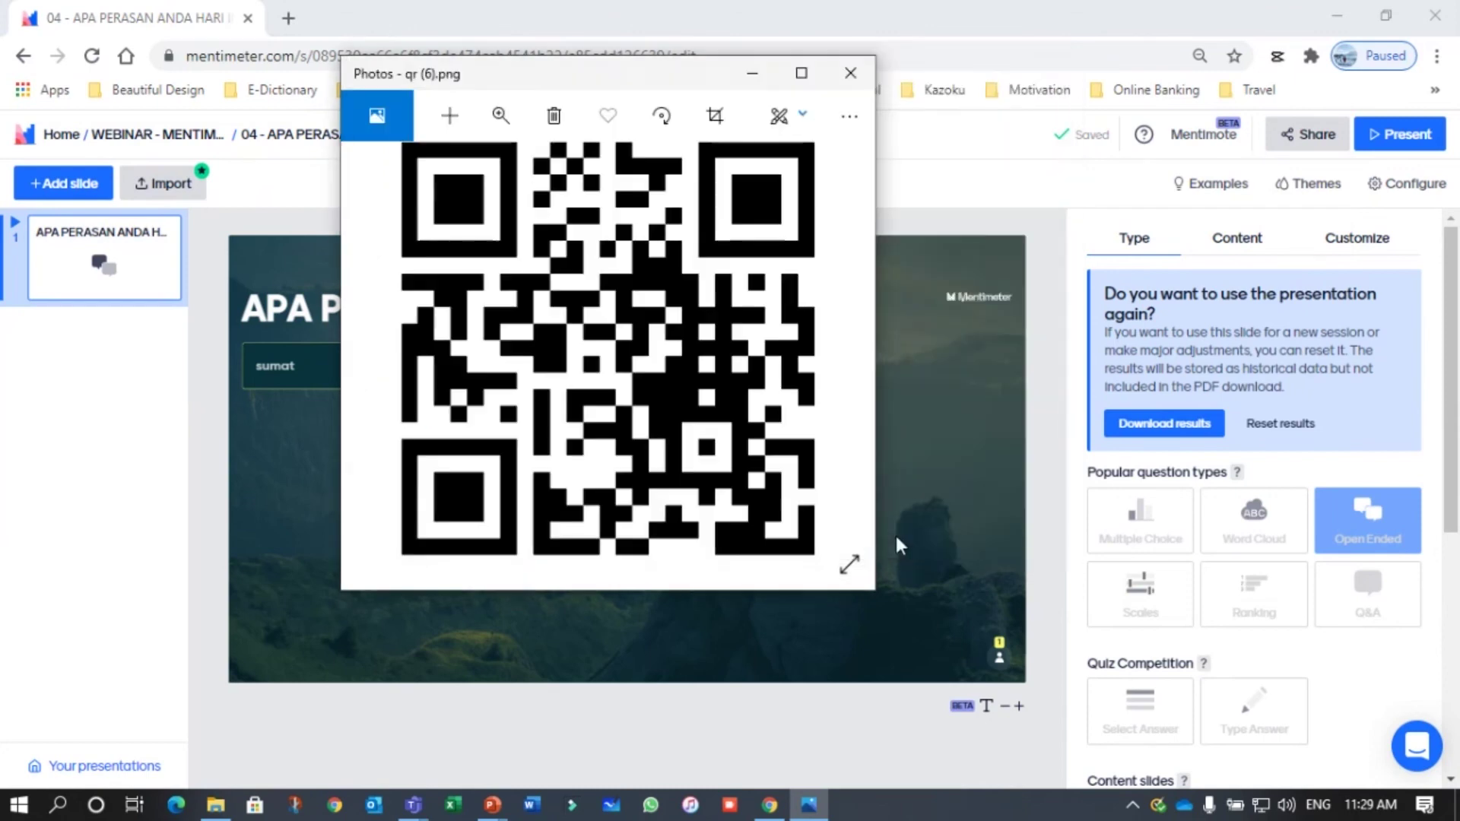
{"action": "left_click", "coordinate": [851, 74]}
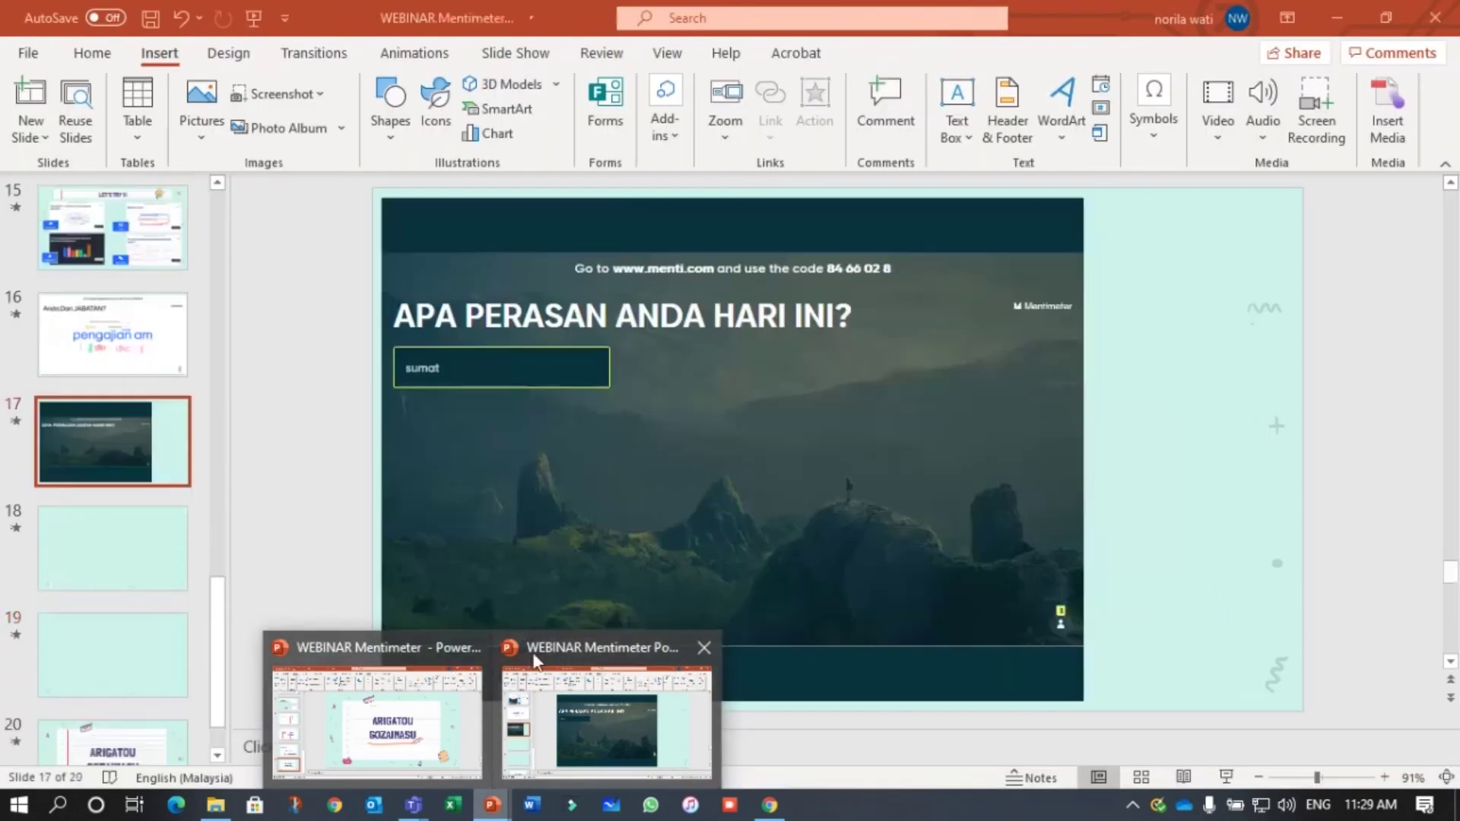
Switch to the PowerPoint presentation with the embedded question and insert the qr (6) picture from My WEBINAR 2021 on slide 17
{"action": "left_click", "coordinate": [606, 719]}
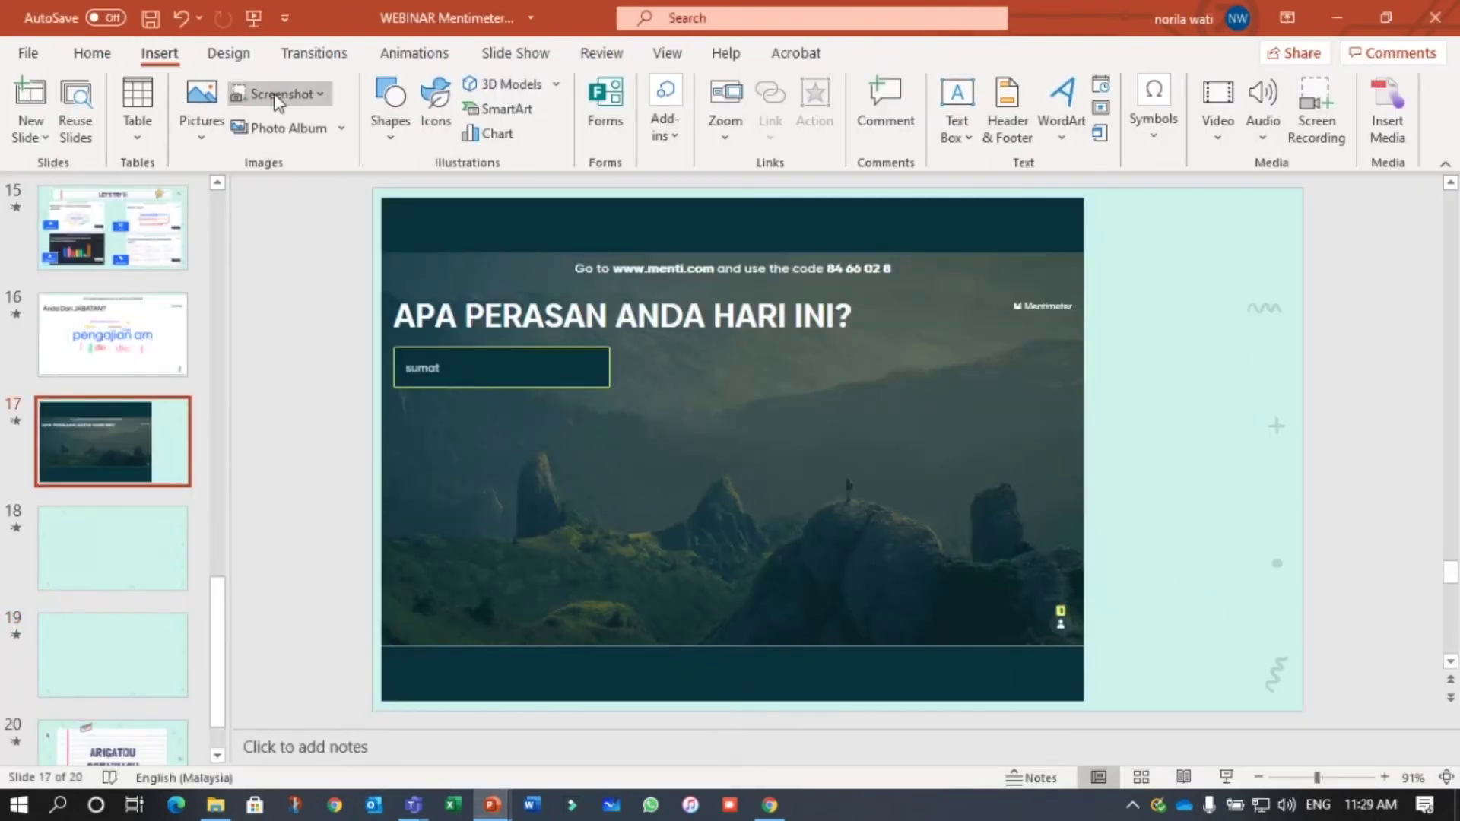
{"action": "left_click", "coordinate": [208, 112]}
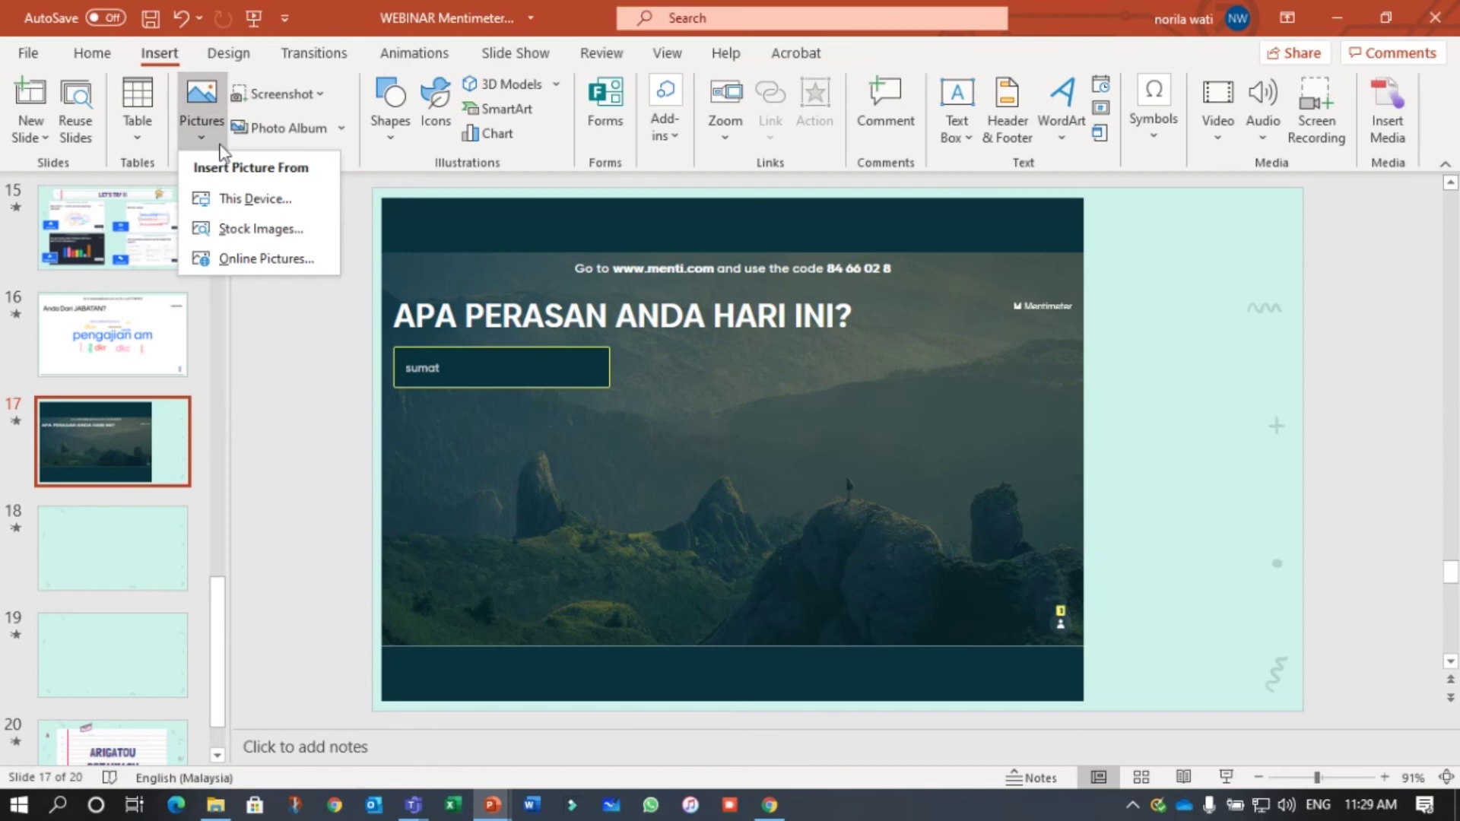
{"action": "left_click", "coordinate": [245, 199]}
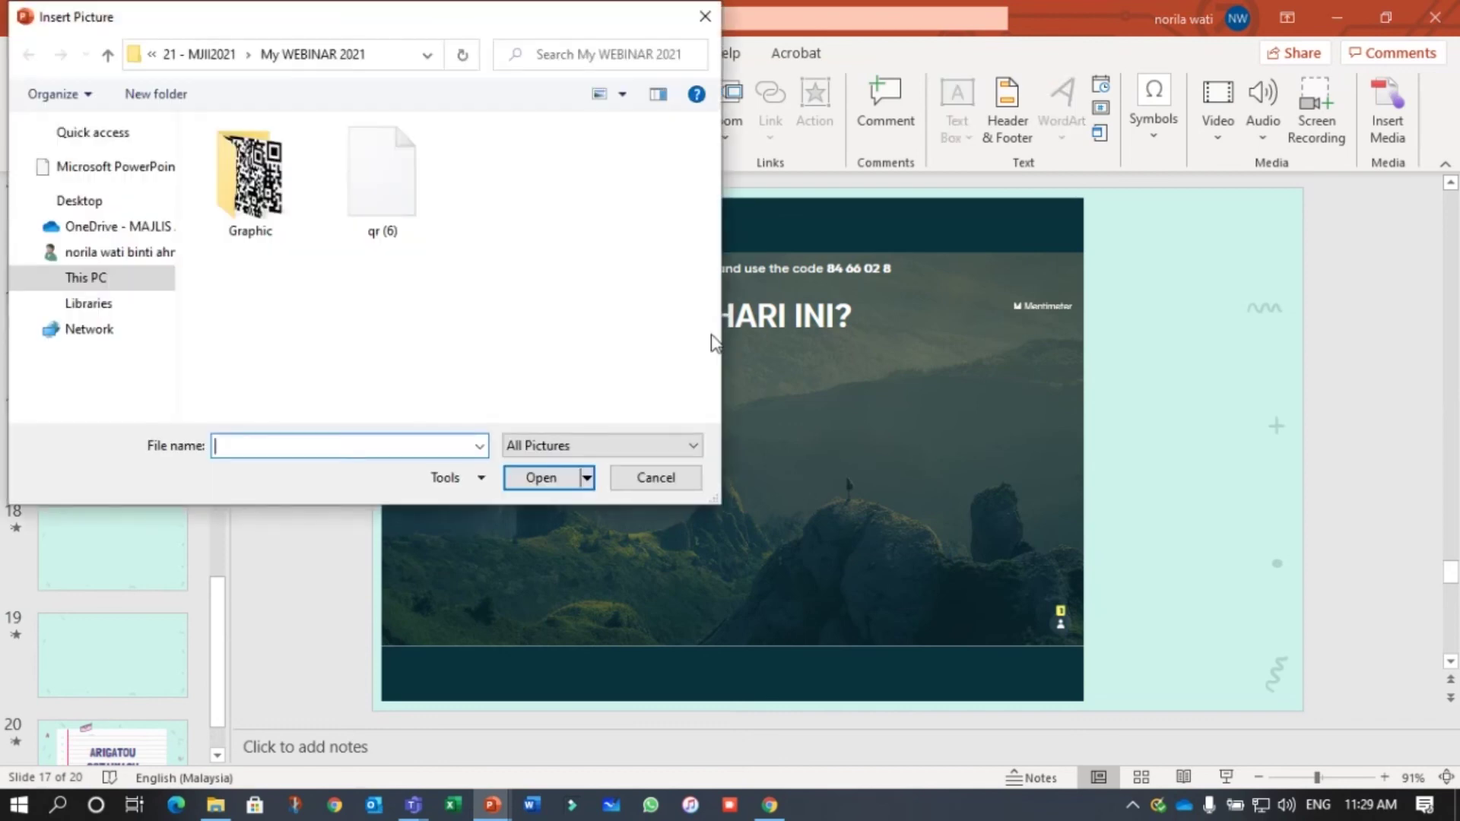
{"action": "left_click", "coordinate": [540, 482]}
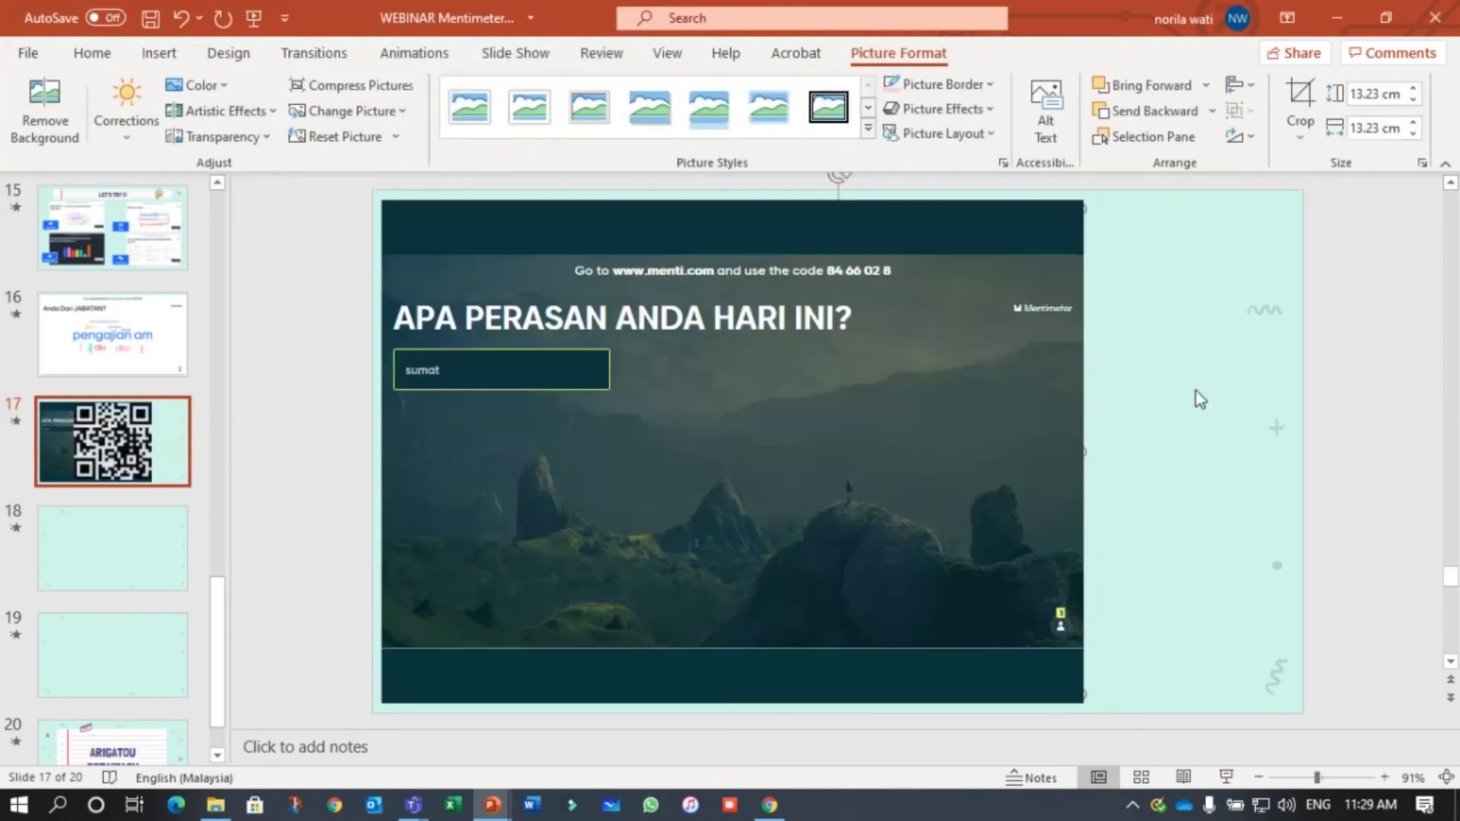
Shrink the inserted QR code picture to about 11.57 cm square and select the embedded Mentimeter slide covering it
{"action": "left_click_drag", "start_coordinate": [1084, 203], "coordinate": [1023, 262]}
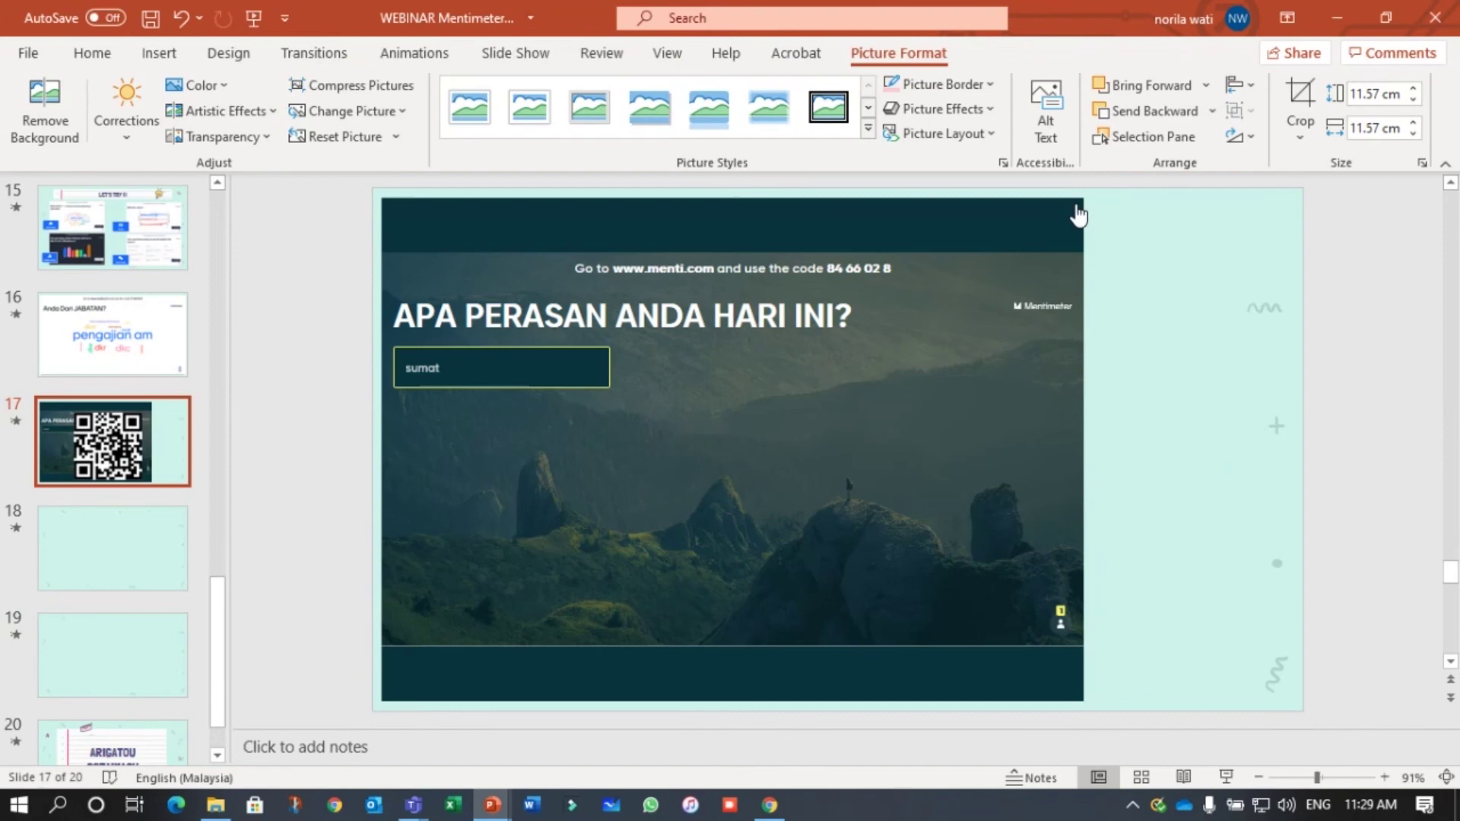
{"action": "key", "text": "ctrl+z"}
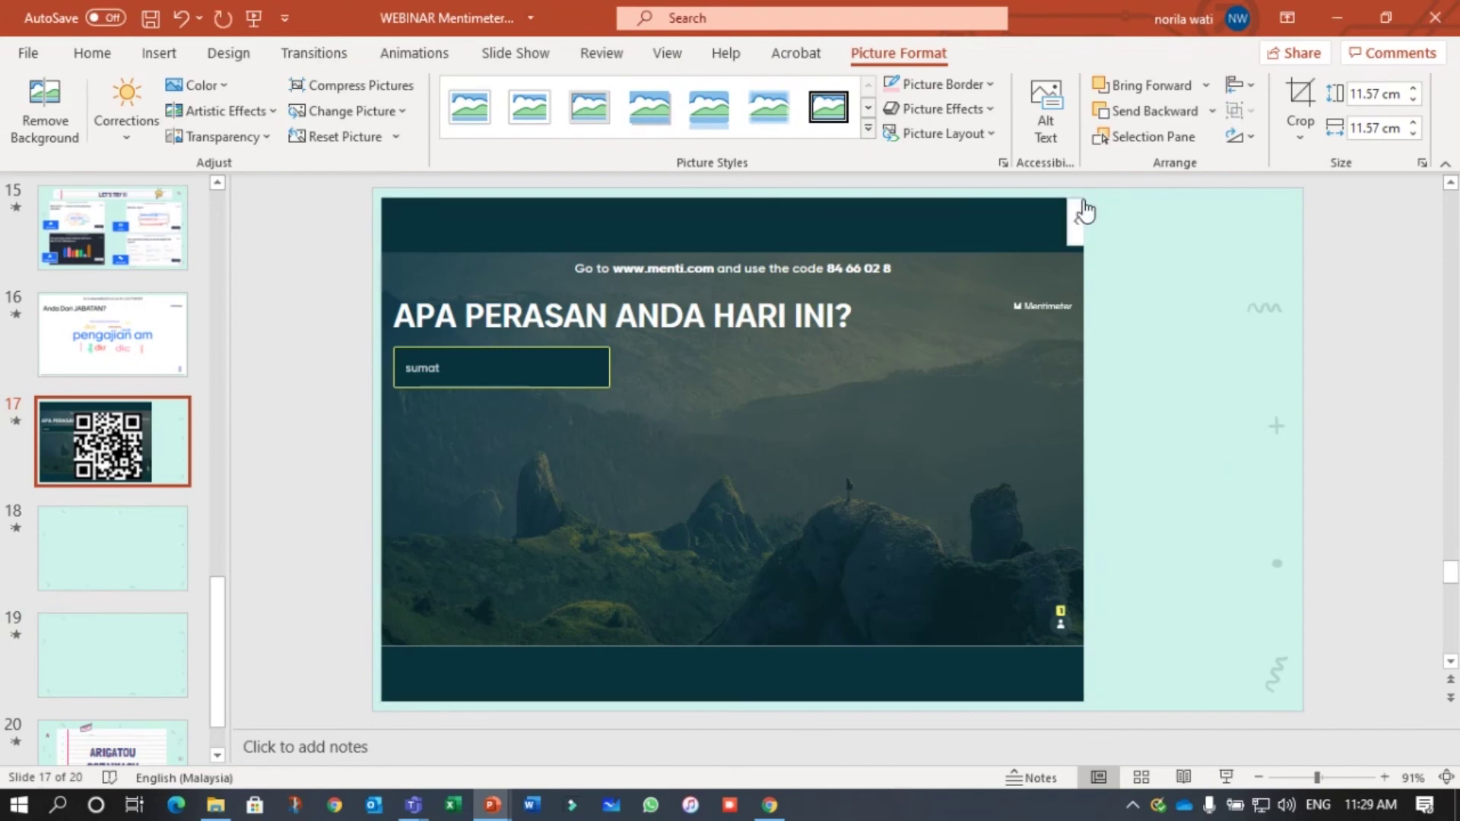
{"action": "left_click", "coordinate": [1052, 202]}
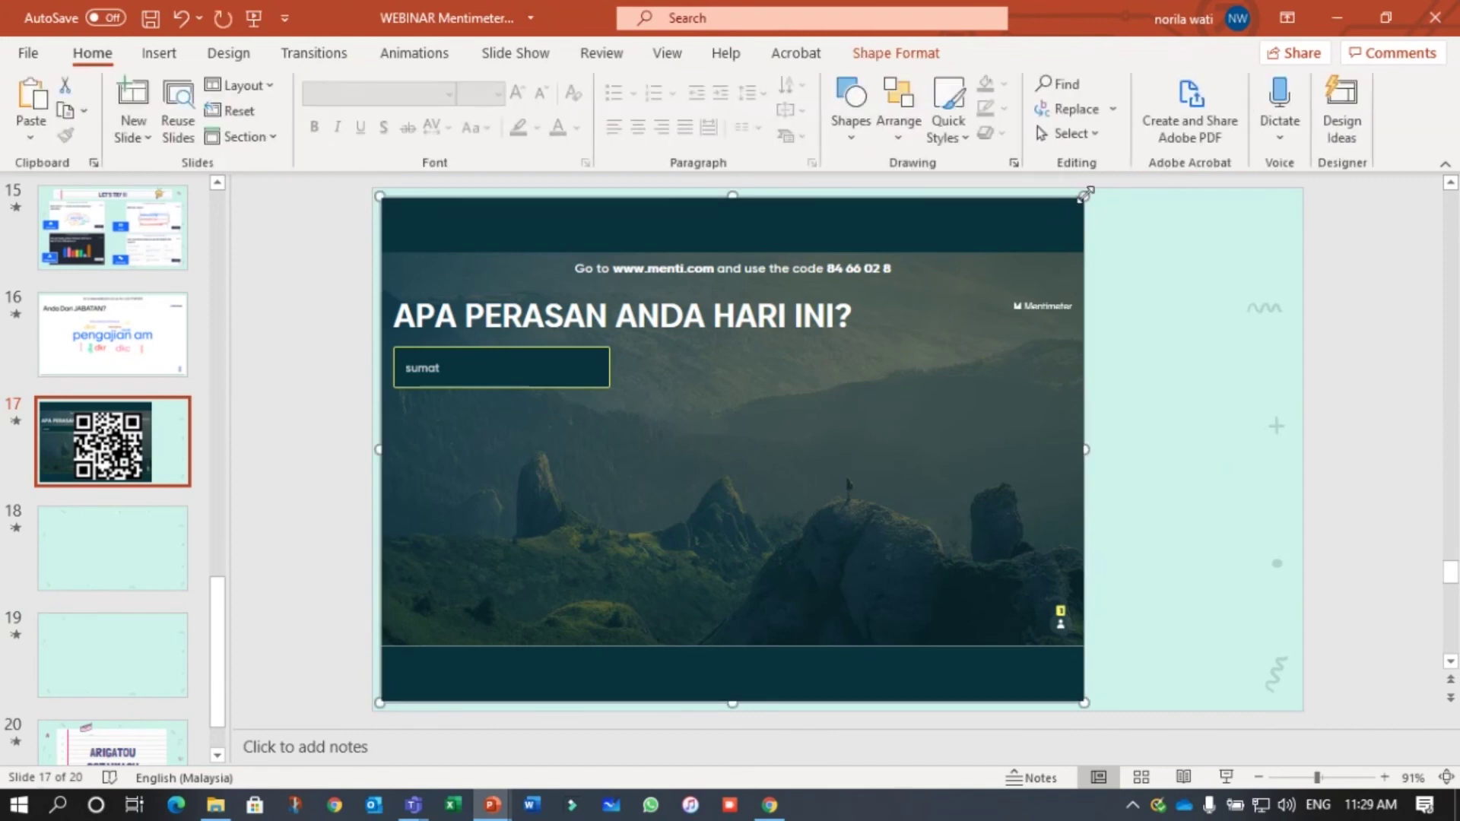